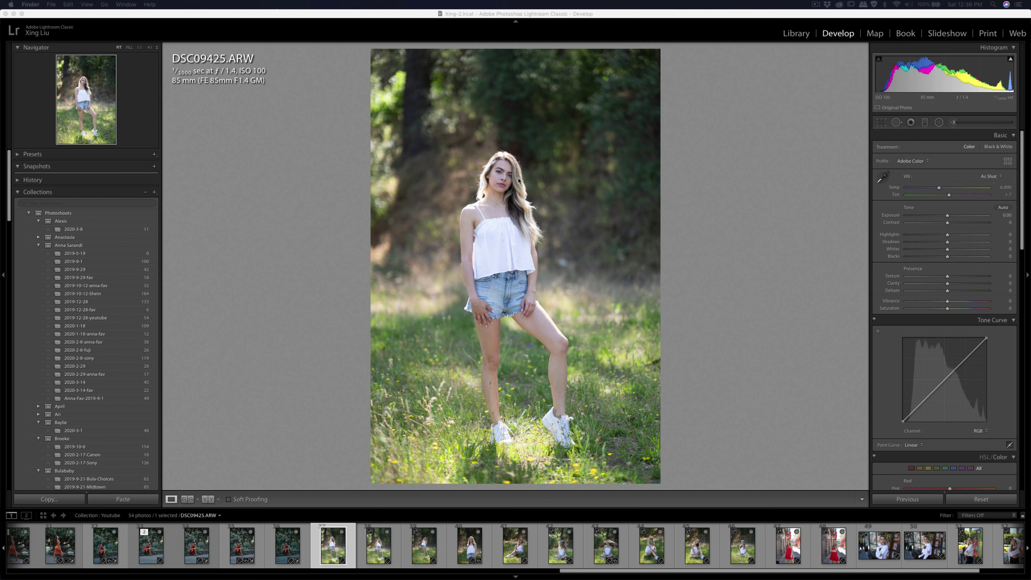
# Set the photo's exposure to +0.15, contrast to +15 and highlights to −6 while judging the woman's face.
pyautogui.click(501, 175)
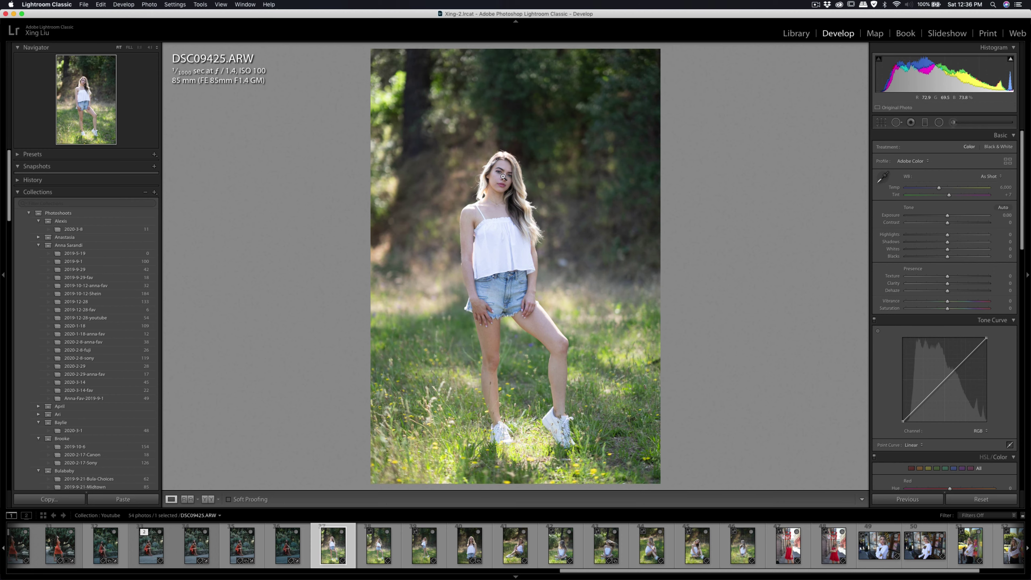
pyautogui.click(503, 176)
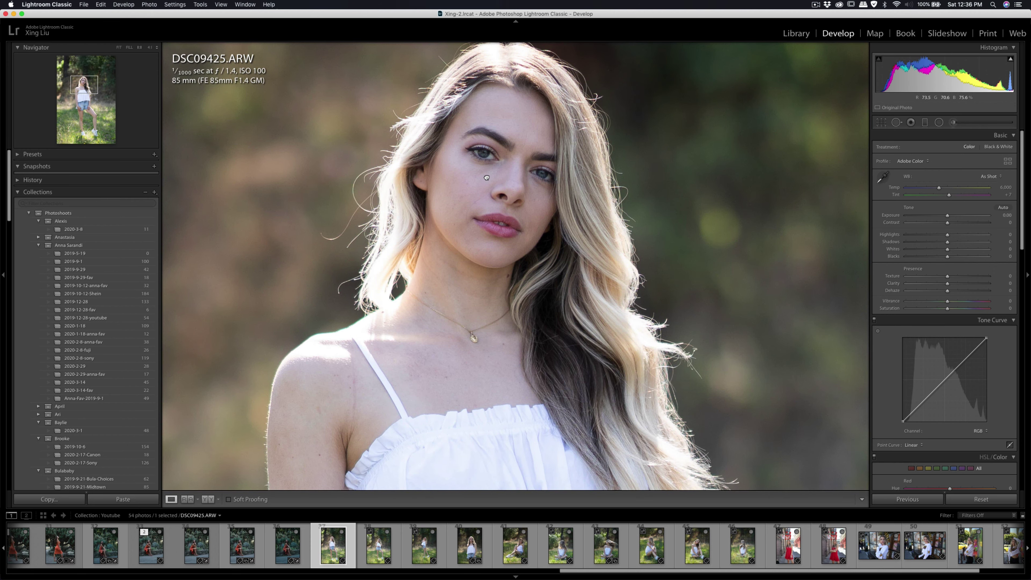
pyautogui.moveTo(487, 177); pyautogui.dragTo(426, 202)
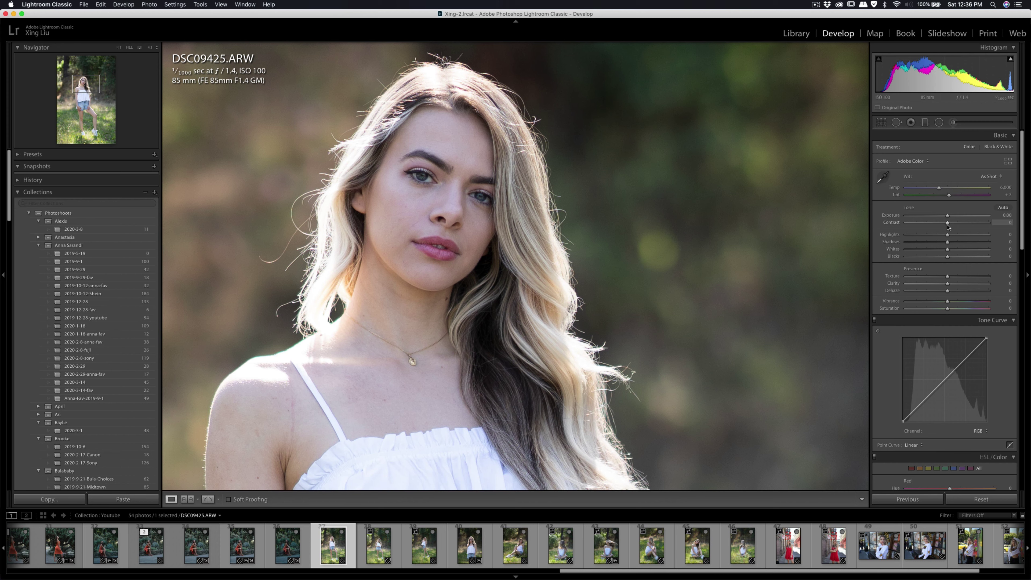
pyautogui.moveTo(948, 223)
pyautogui.mouseDown()
pyautogui.moveTo(946, 235)
pyautogui.moveTo(948, 216)
pyautogui.mouseUp()
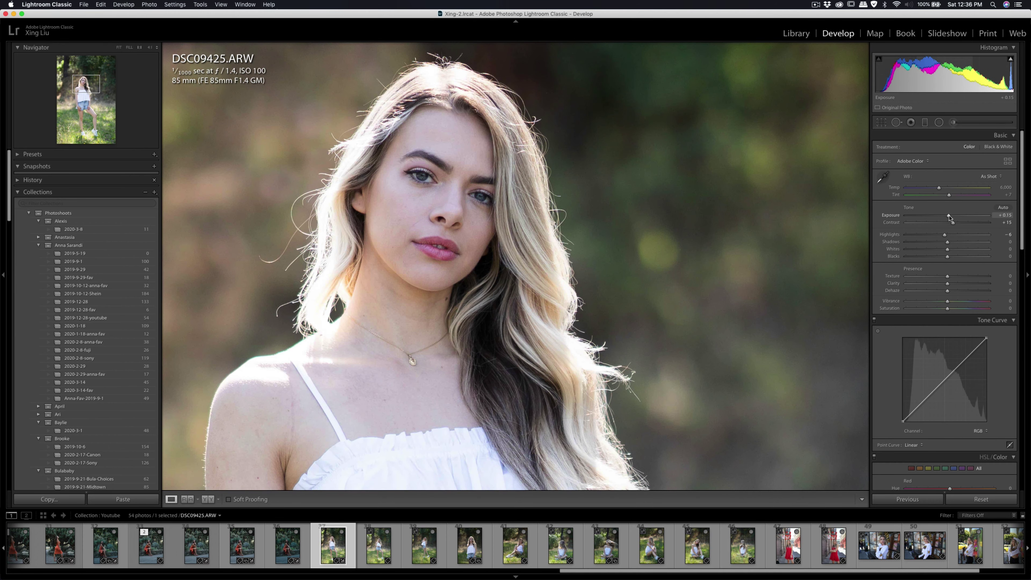
# Remove the blemish on the woman's right cheek with the healing Spot Removal tool.
pyautogui.moveTo(441, 184); pyautogui.dragTo(487, 210)
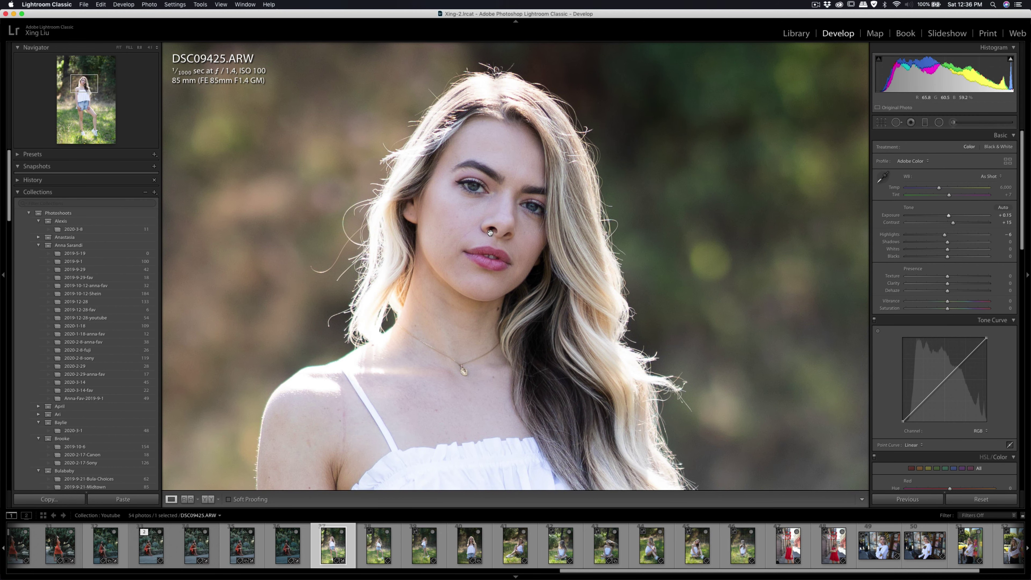
pyautogui.press('q')
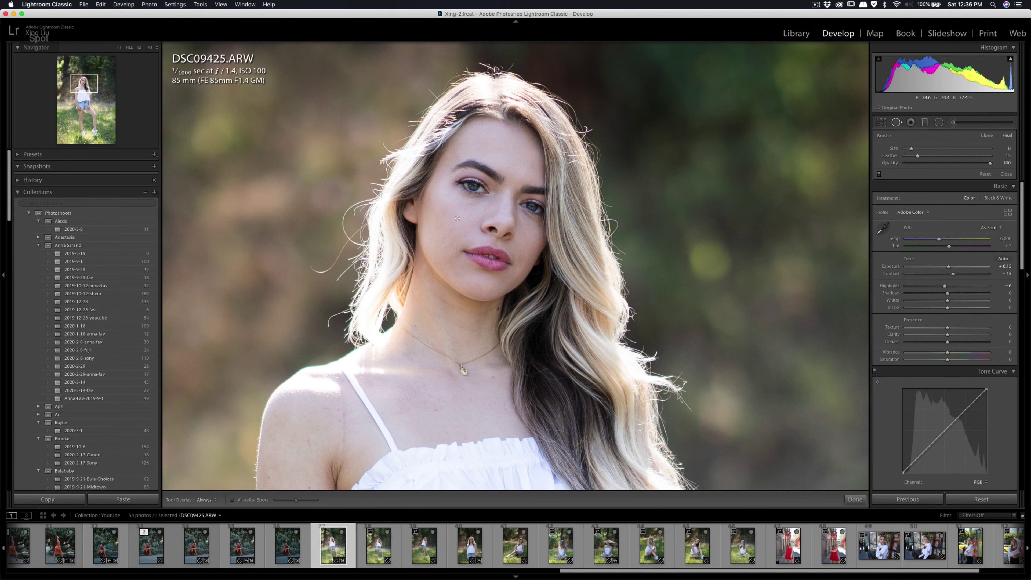
pyautogui.click(456, 217)
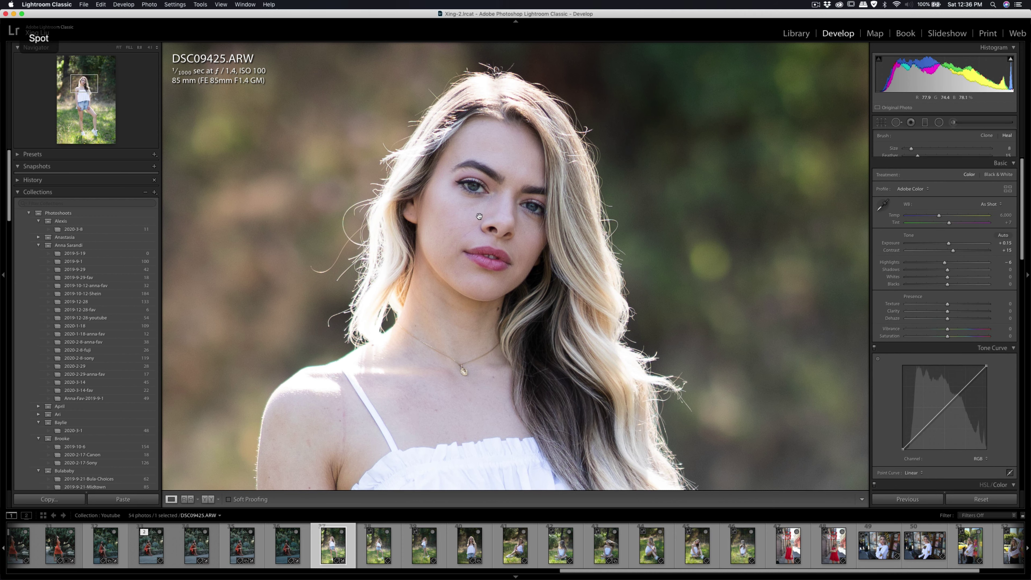
# Paint the Soften Skin (Lite) effect beneath the woman's right eye with the Adjustment Brush.
pyautogui.press('k')
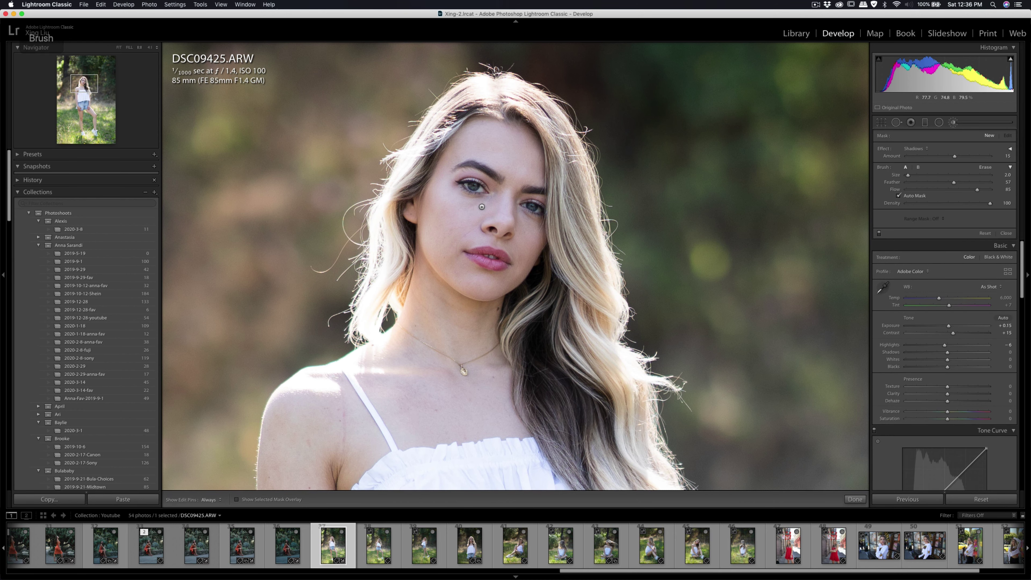
pyautogui.click(915, 148)
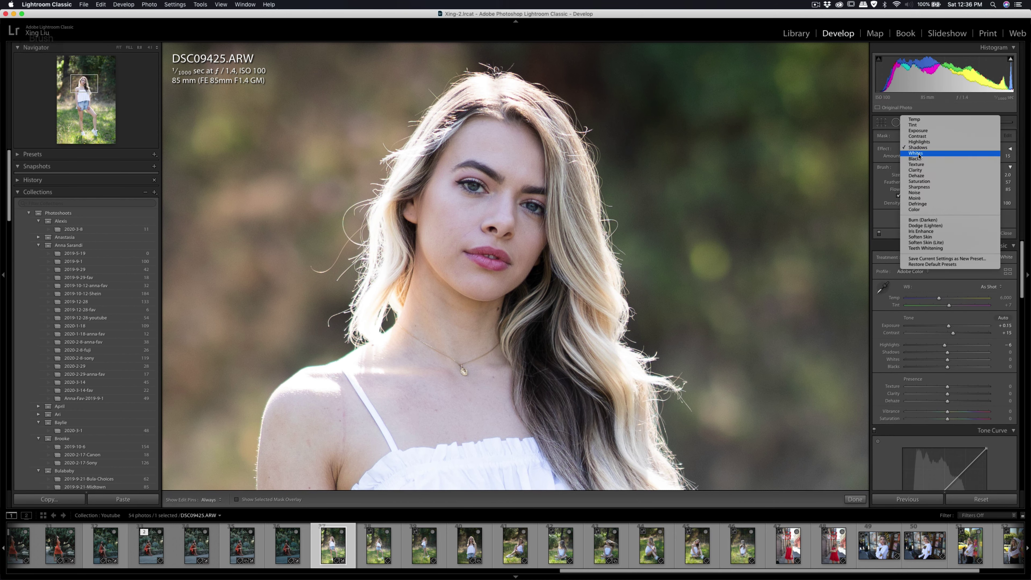
pyautogui.click(925, 243)
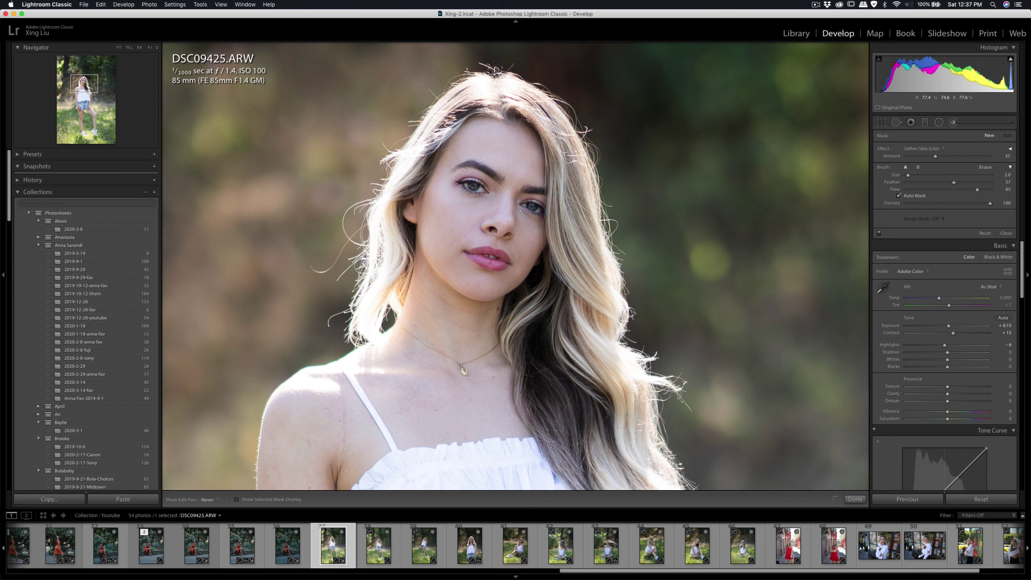
# Heal the small blemishes on the woman's left cheek and just below her left eye.
pyautogui.press('super+equal')
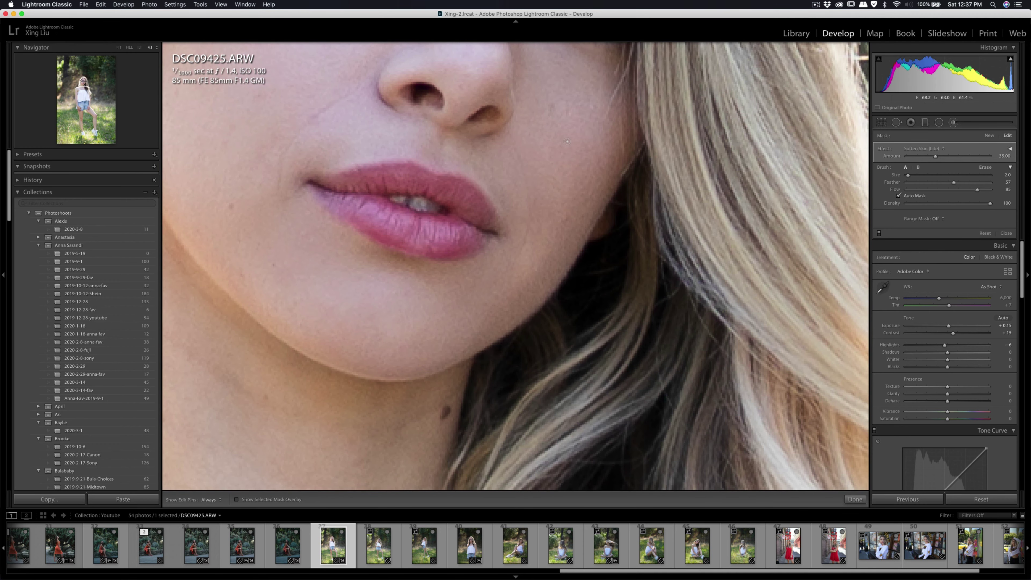
pyautogui.press('space')
pyautogui.moveTo(566, 141); pyautogui.dragTo(552, 295)
pyautogui.press('q')
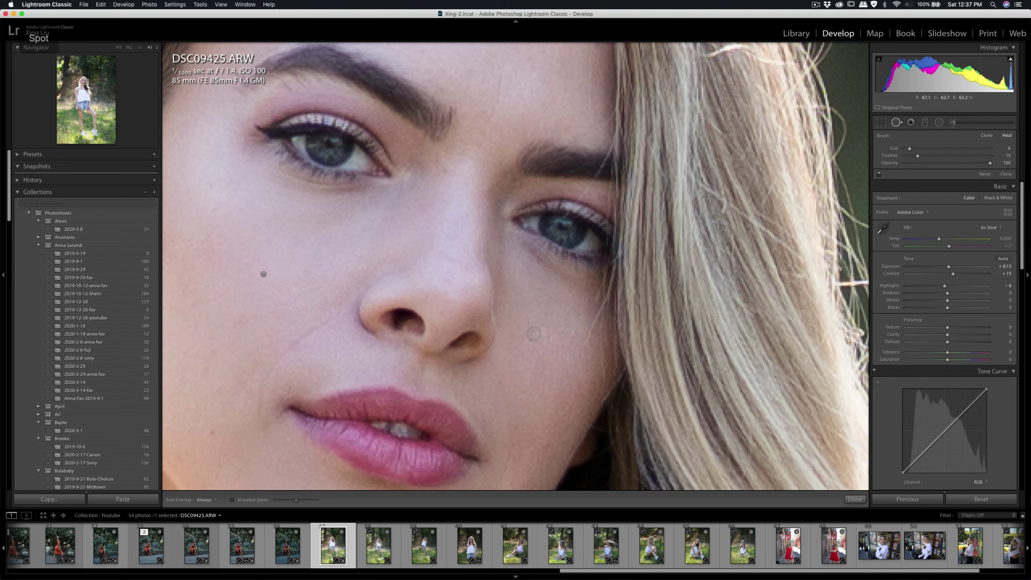
pyautogui.click(532, 335)
pyautogui.moveTo(516, 245)
pyautogui.mouseDown()
pyautogui.moveTo(539, 278)
pyautogui.moveTo(587, 305)
pyautogui.moveTo(550, 314)
pyautogui.moveTo(540, 300)
pyautogui.mouseUp()
pyautogui.press('q')
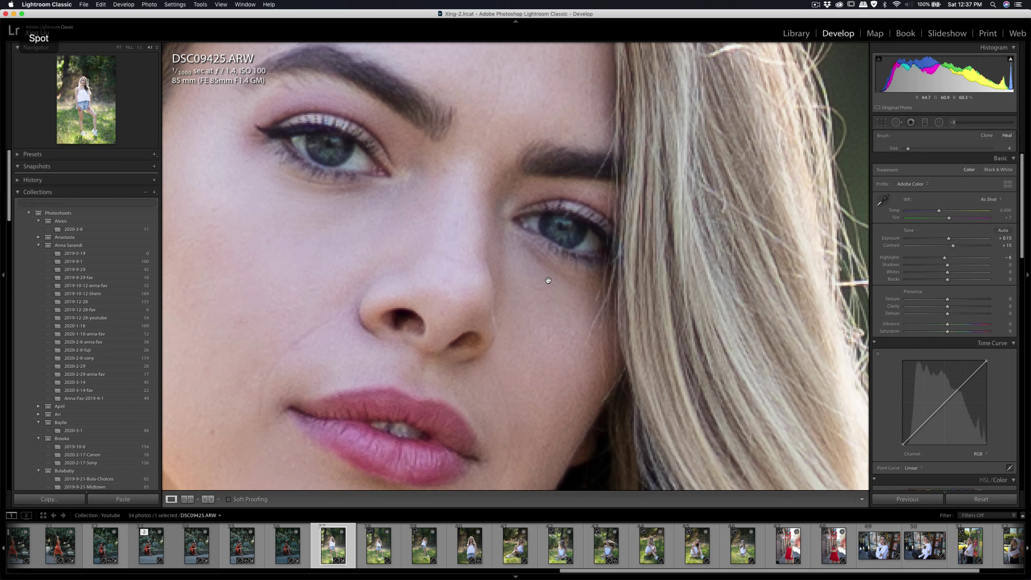
# Heal the crease beneath the woman's left eye with a small brush stroke, sampling clean skin from the cheek.
pyautogui.press('q')
pyautogui.press('[')
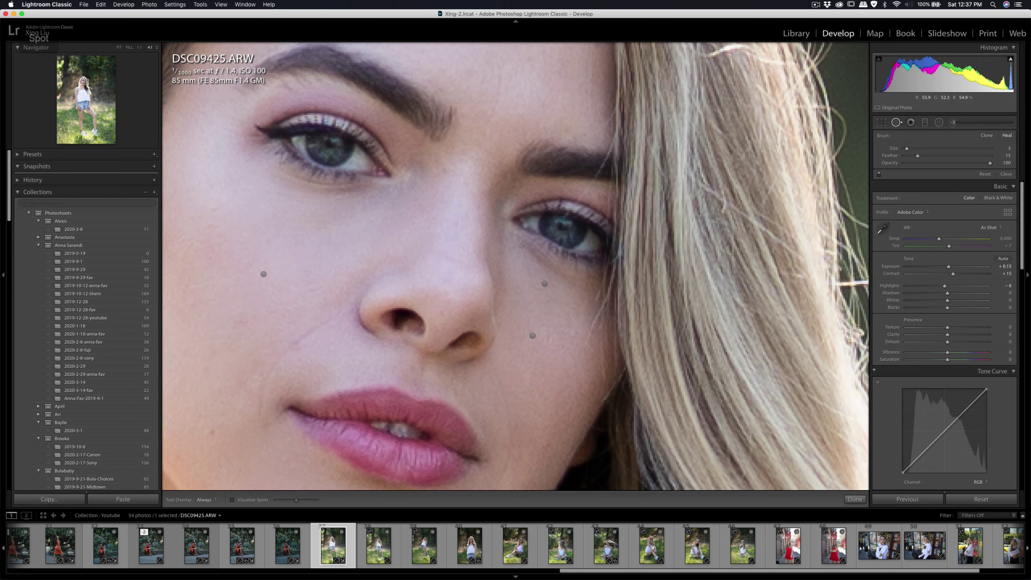
pyautogui.moveTo(519, 244)
pyautogui.mouseDown()
pyautogui.moveTo(593, 286)
pyautogui.moveTo(532, 258)
pyautogui.mouseUp()
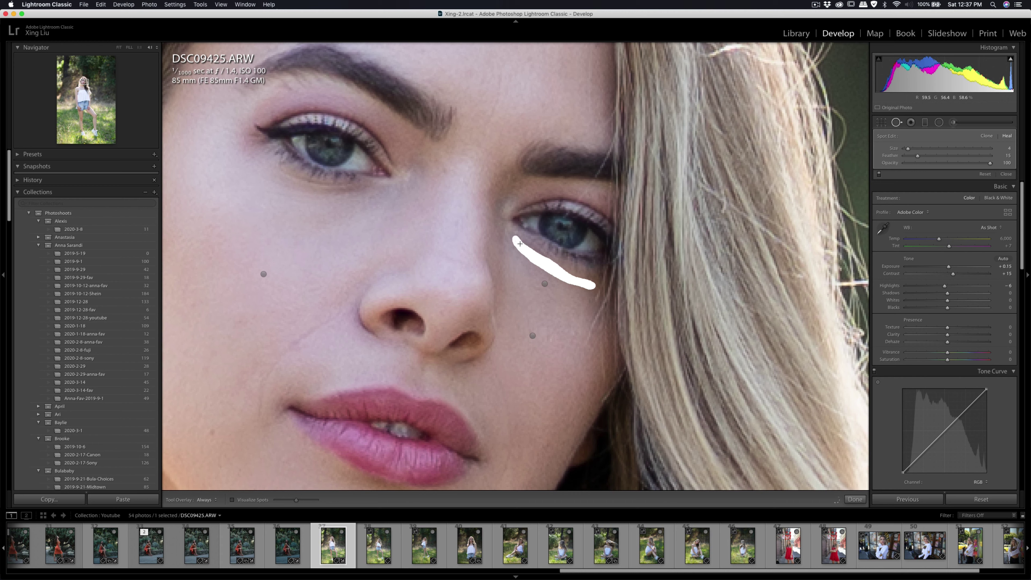
pyautogui.moveTo(520, 244); pyautogui.dragTo(520, 244)
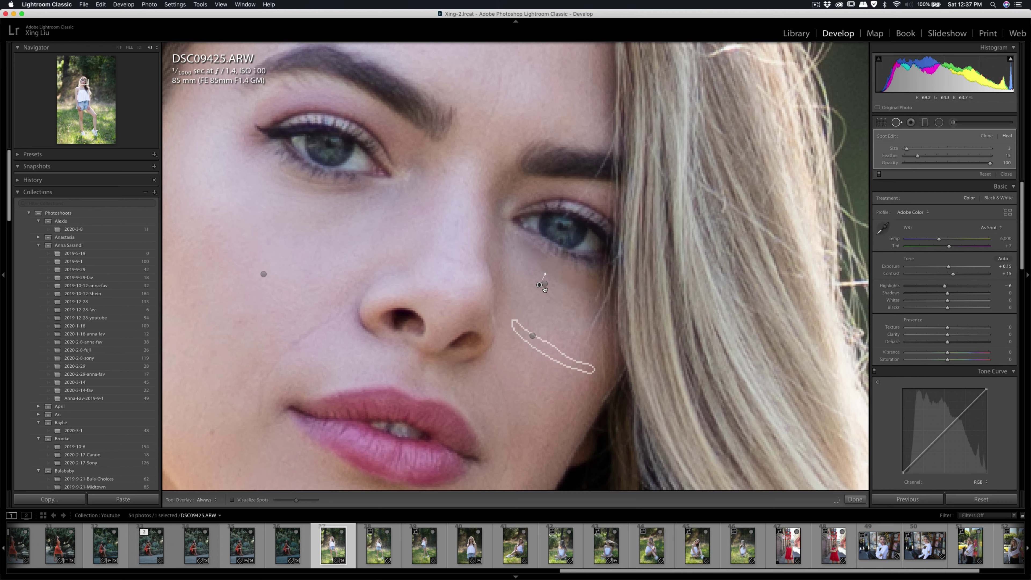
pyautogui.moveTo(545, 289); pyautogui.dragTo(546, 283)
pyautogui.press('q')
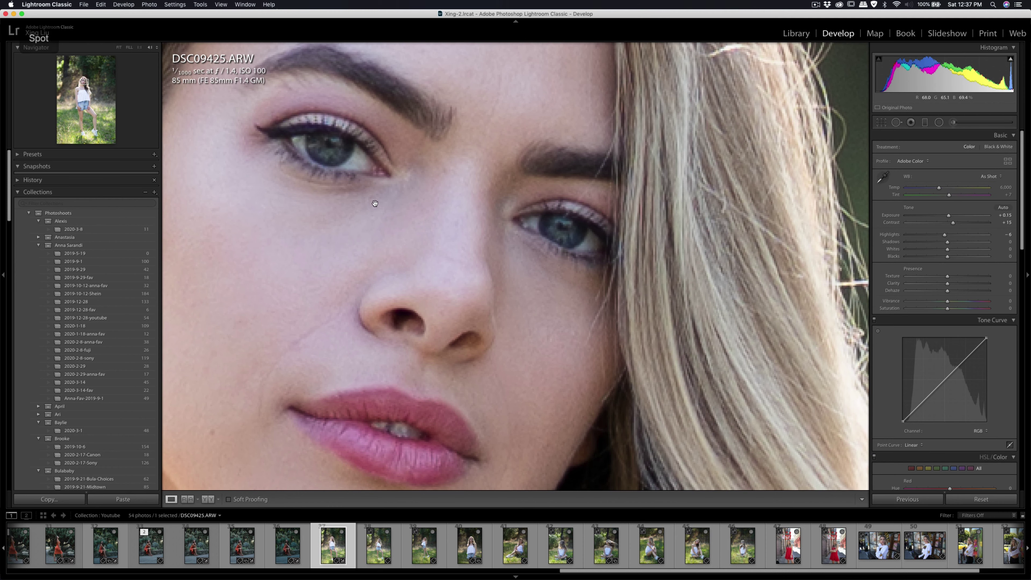
# Paint the Soften Skin (Lite) effect beneath the woman's left eye.
pyautogui.press('k')
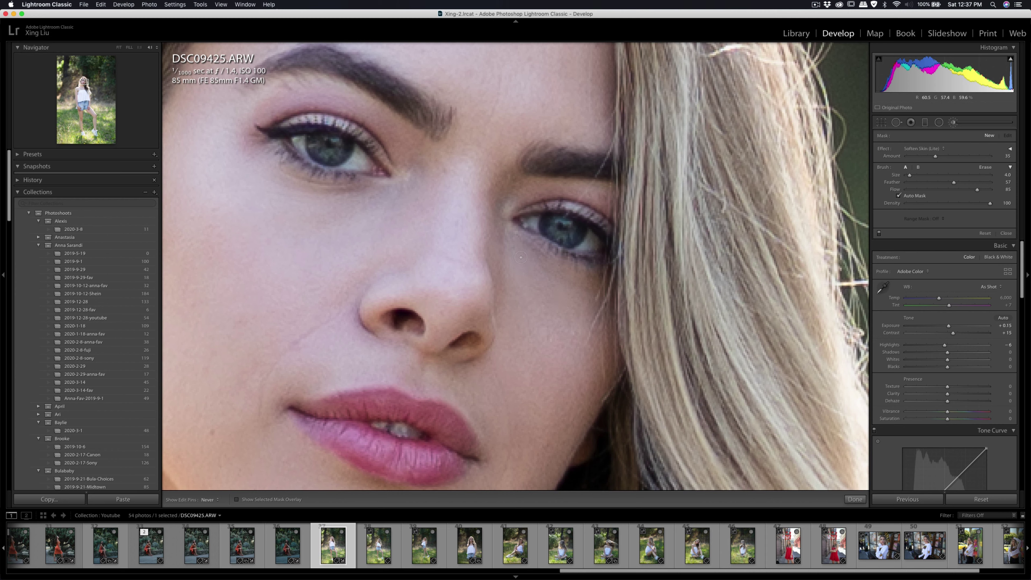
pyautogui.moveTo(558, 273); pyautogui.dragTo(523, 249)
pyautogui.press('h')
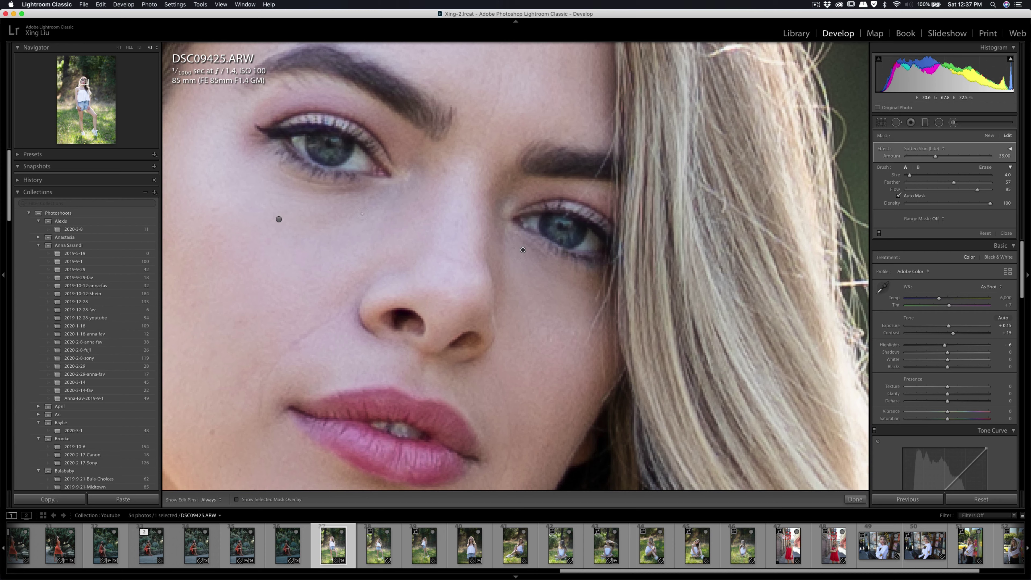
pyautogui.press('h')
# Examine the woman's nose and forehead for remaining blemishes, then view the whole photo.
pyautogui.press('q')
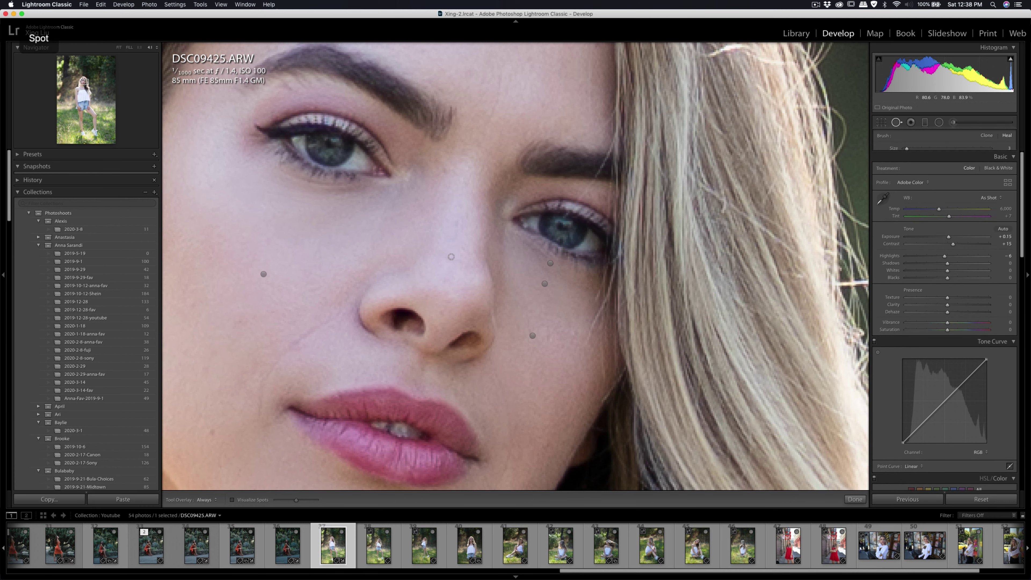
pyautogui.moveTo(448, 257)
pyautogui.mouseDown()
pyautogui.moveTo(460, 260)
pyautogui.moveTo(443, 253)
pyautogui.moveTo(442, 356)
pyautogui.mouseUp()
pyautogui.press('q')
pyautogui.moveTo(440, 179); pyautogui.dragTo(463, 258)
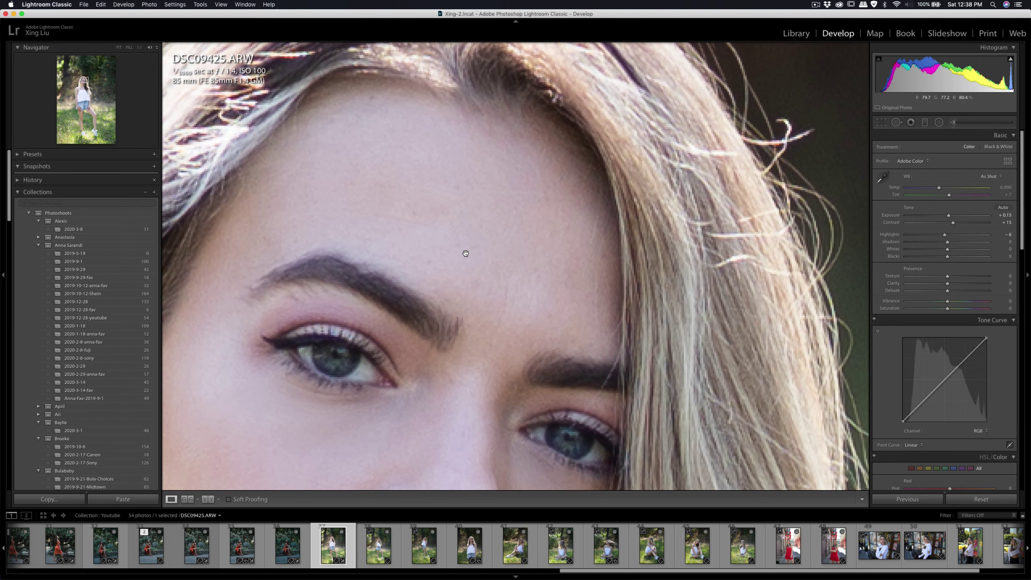
pyautogui.press('super+minus')
pyautogui.press('super+minus')
pyautogui.press('super+minus')
pyautogui.press('super+minus')
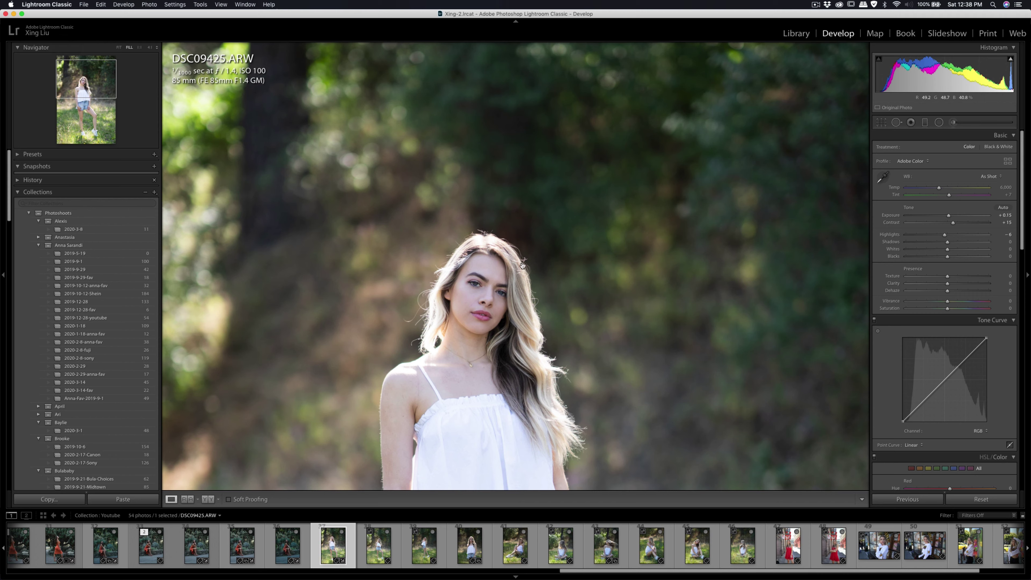
pyautogui.press('super+minus')
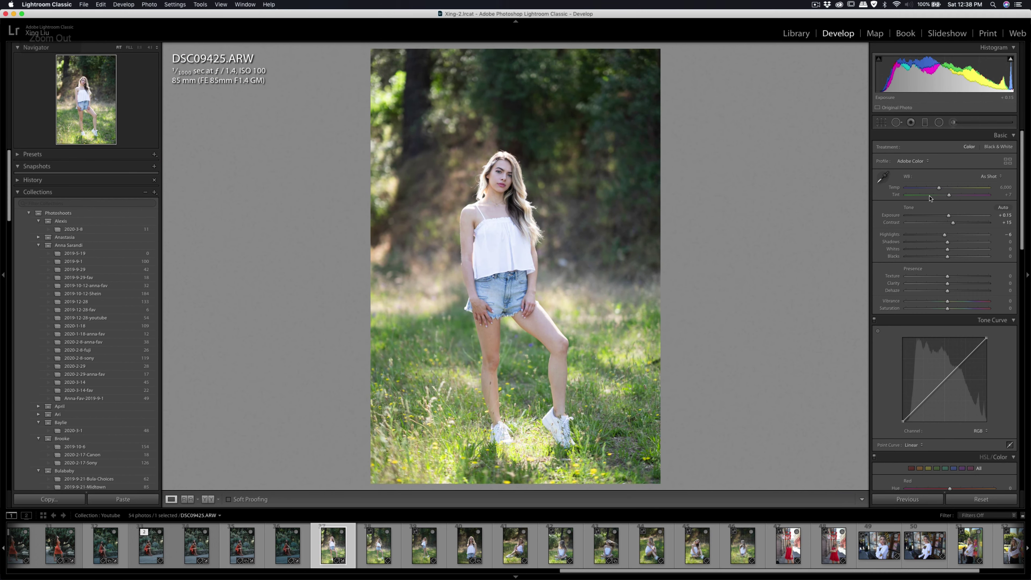
# Apply the Camera Standard profile from the Camera Matching profiles to the photo.
pyautogui.click(921, 163)
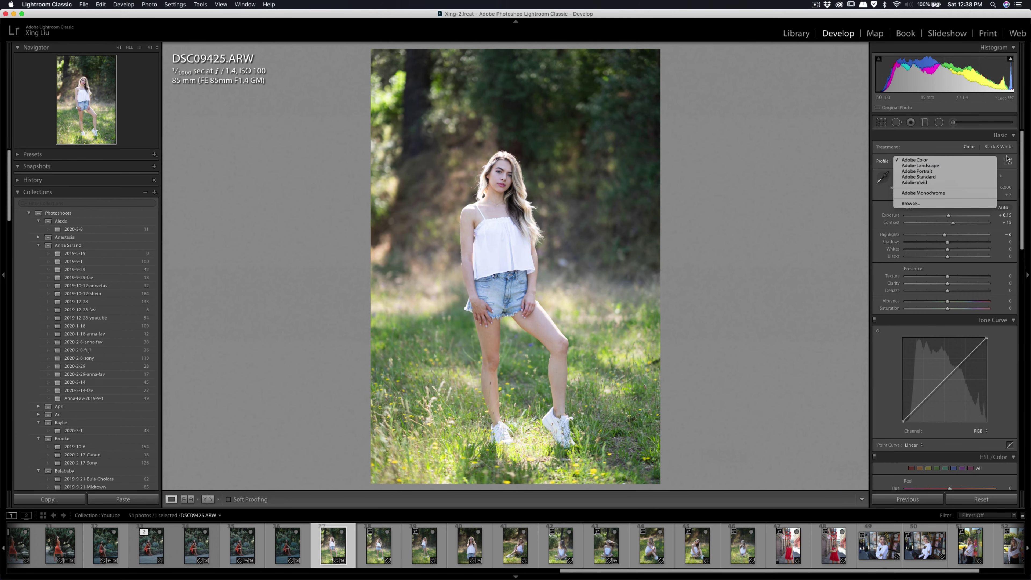
pyautogui.click(998, 144)
pyautogui.click(1010, 162)
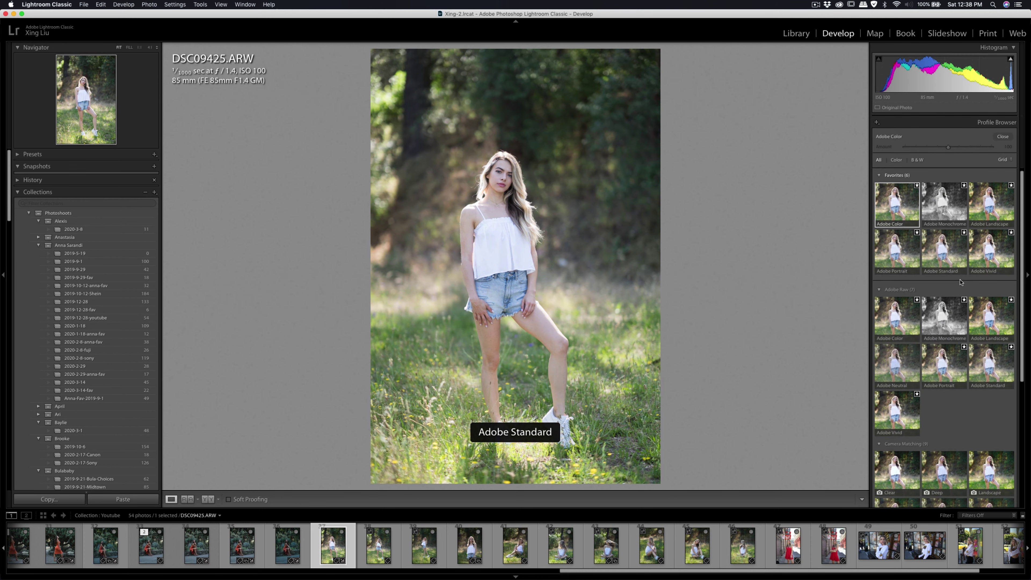
pyautogui.scroll(-3, 960, 289)
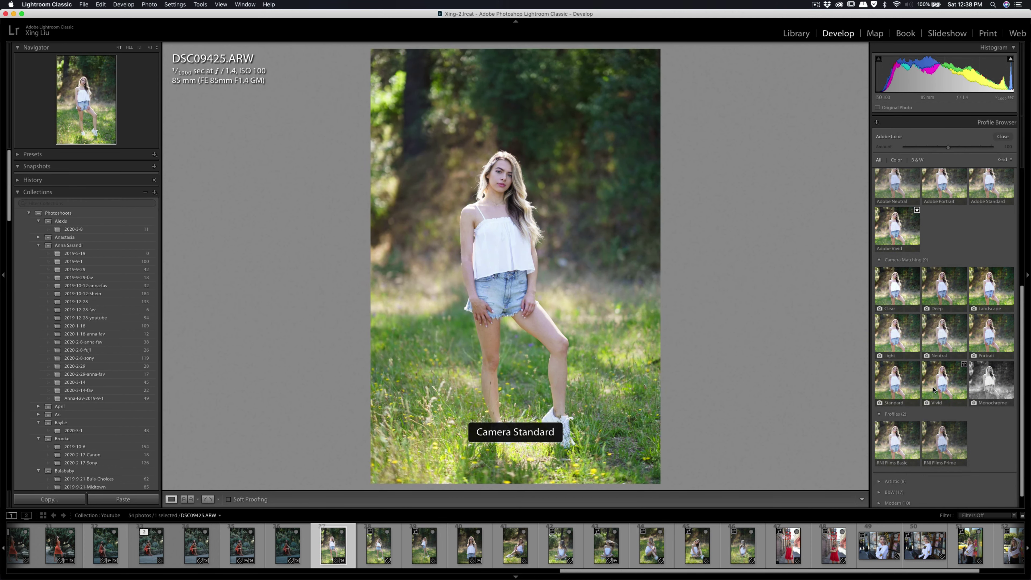
pyautogui.click(899, 388)
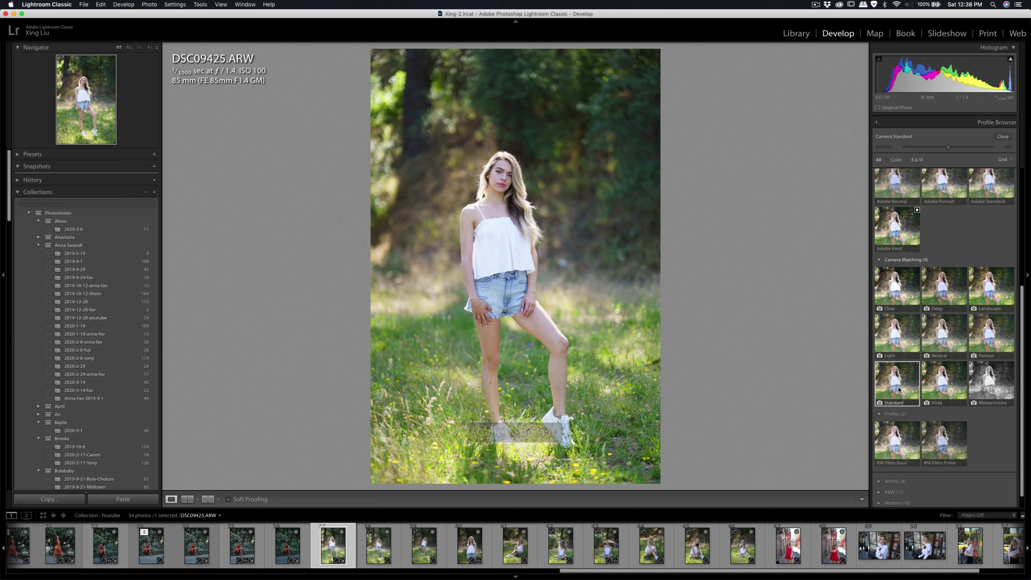
pyautogui.click(1003, 137)
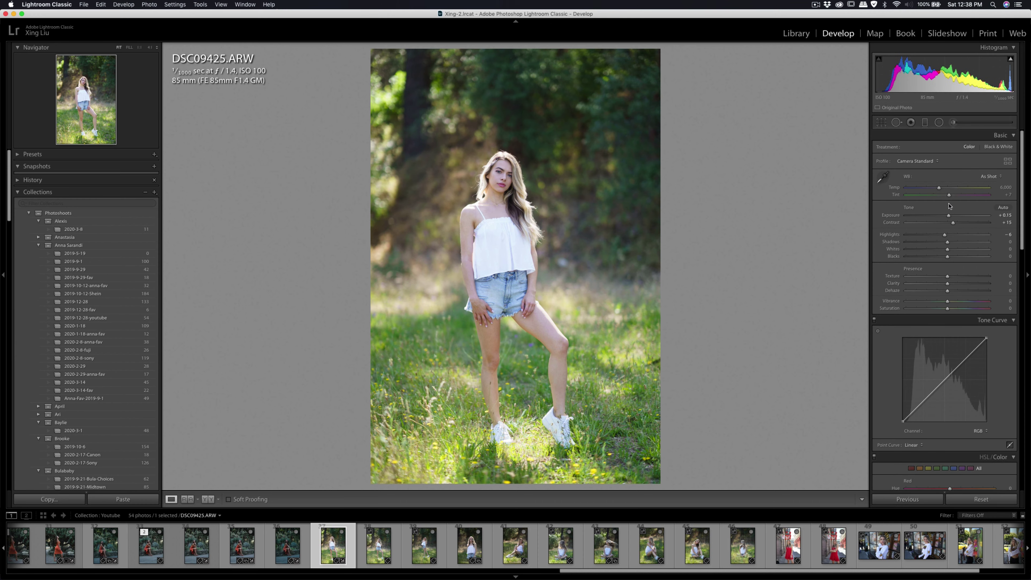
# In the HSL adjustments, set orange hue to −6, yellow hue to −12 and saturation to −25, green hue to −7 and saturation to −49.
pyautogui.scroll(-5, 951, 266)
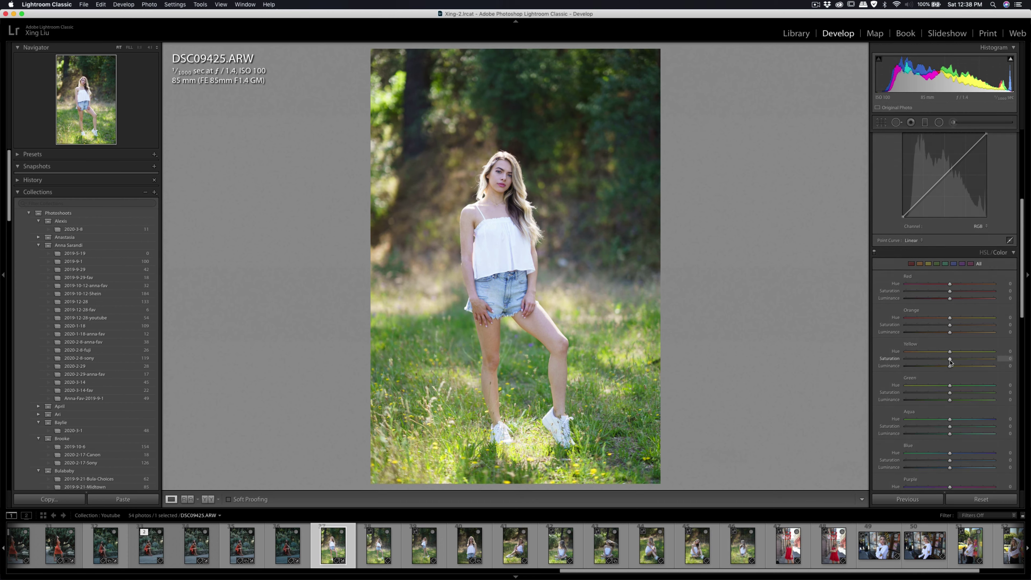
pyautogui.moveTo(950, 361); pyautogui.dragTo(933, 393)
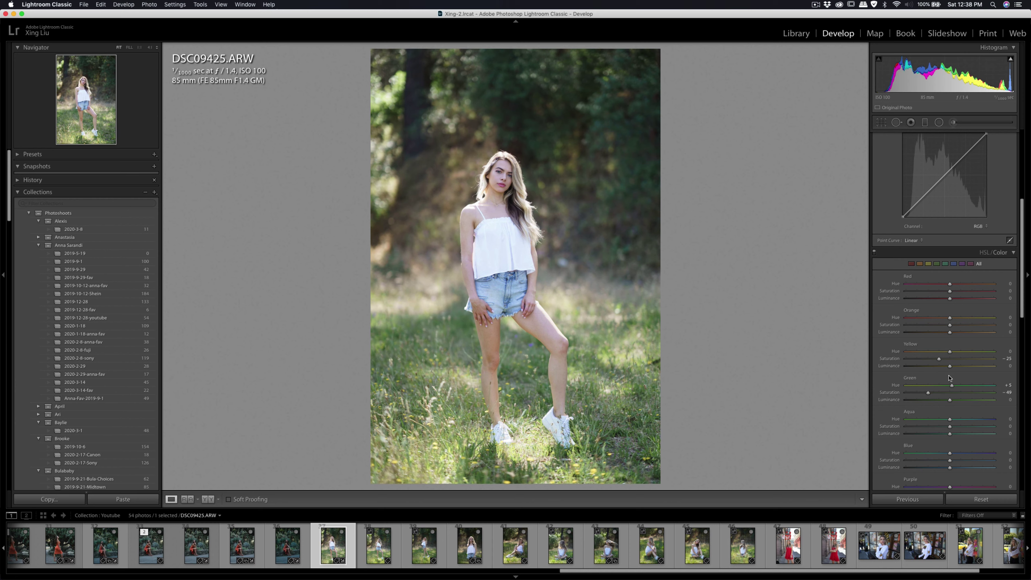
pyautogui.moveTo(951, 385); pyautogui.dragTo(946, 359)
pyautogui.moveTo(949, 318); pyautogui.dragTo(947, 321)
# Paint a new Soften Skin (Lite) adjustment over the woman's forehead and lower face.
pyautogui.moveTo(480, 211)
pyautogui.mouseDown()
pyautogui.moveTo(528, 167)
pyautogui.moveTo(551, 258)
pyautogui.mouseUp()
pyautogui.click(527, 167)
pyautogui.click(500, 167)
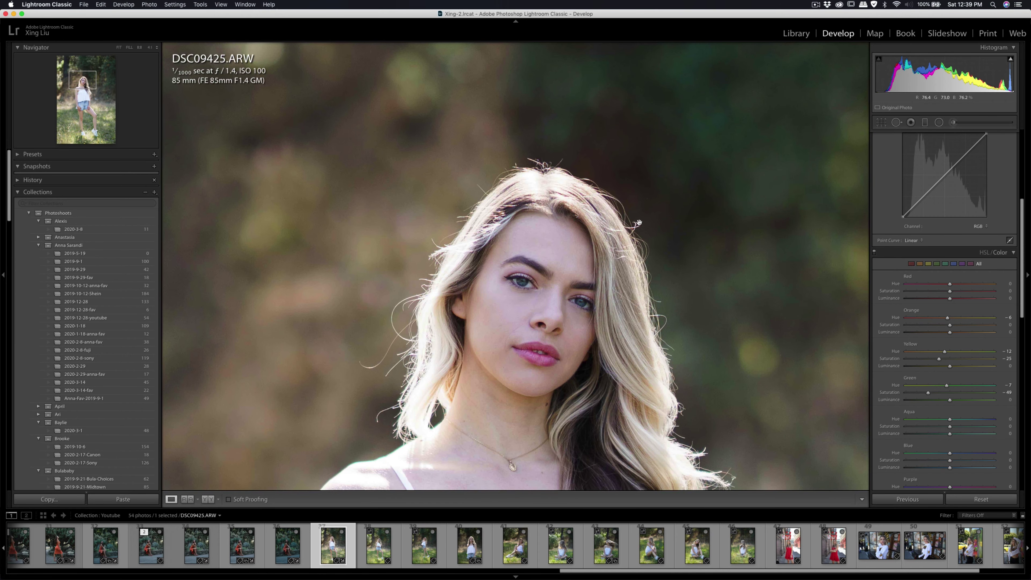
pyautogui.press('k')
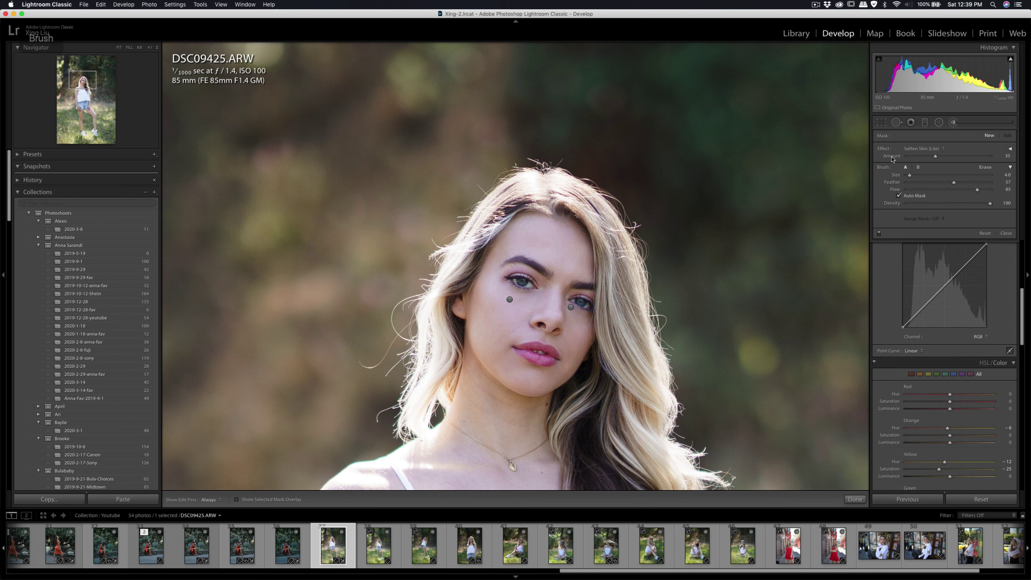
pyautogui.scroll(3, 534, 247)
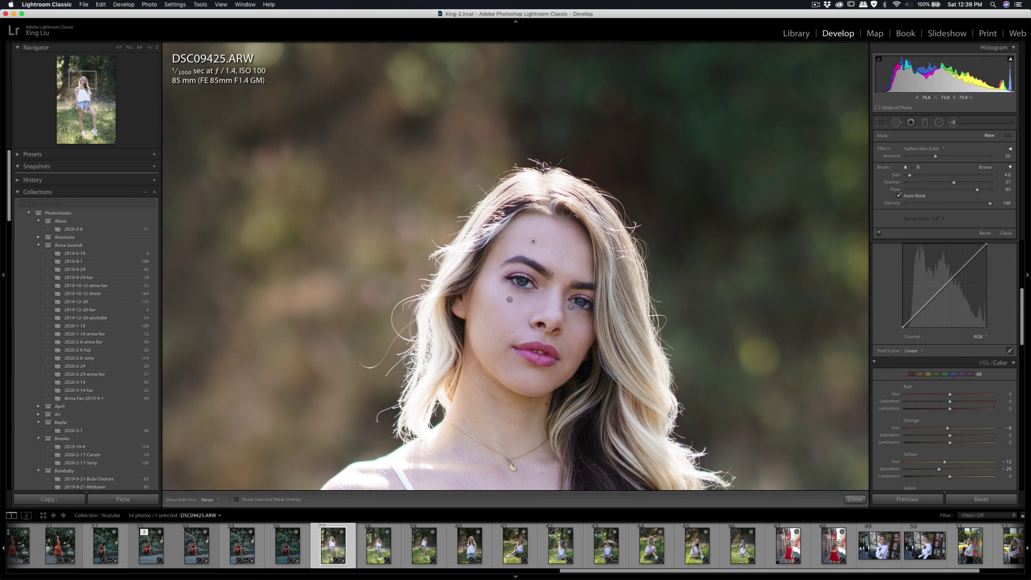
pyautogui.press('h')
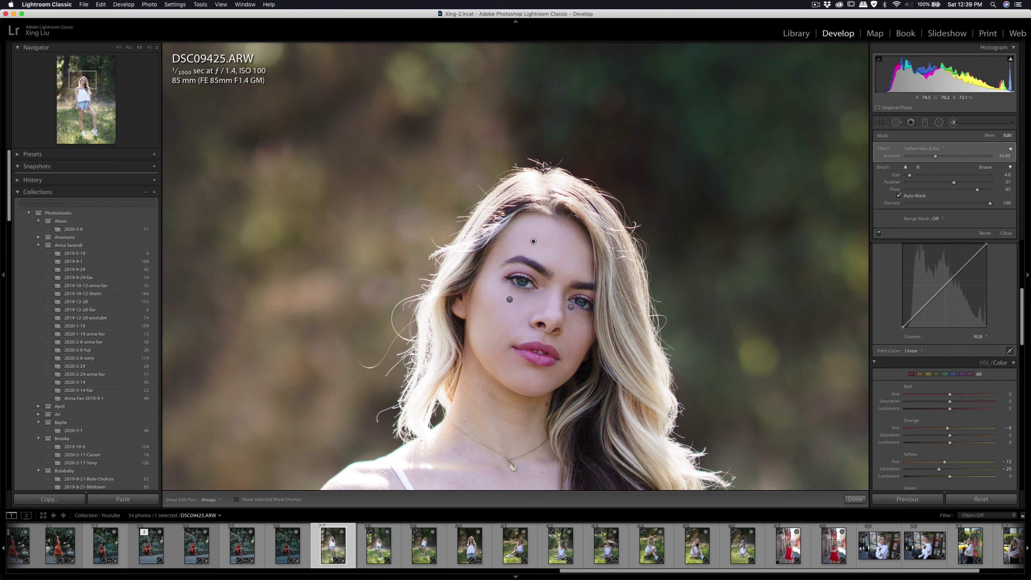
pyautogui.press('h')
pyautogui.press('super+minus')
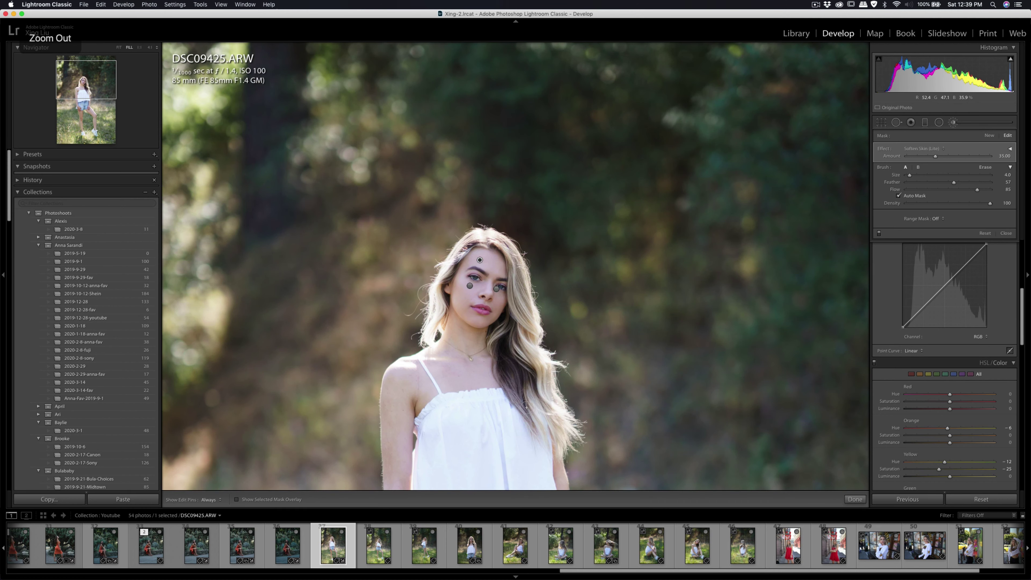
# Examine the softened skin close up and across the whole photo without the edit pins, and close the brush adjustments.
pyautogui.press('h')
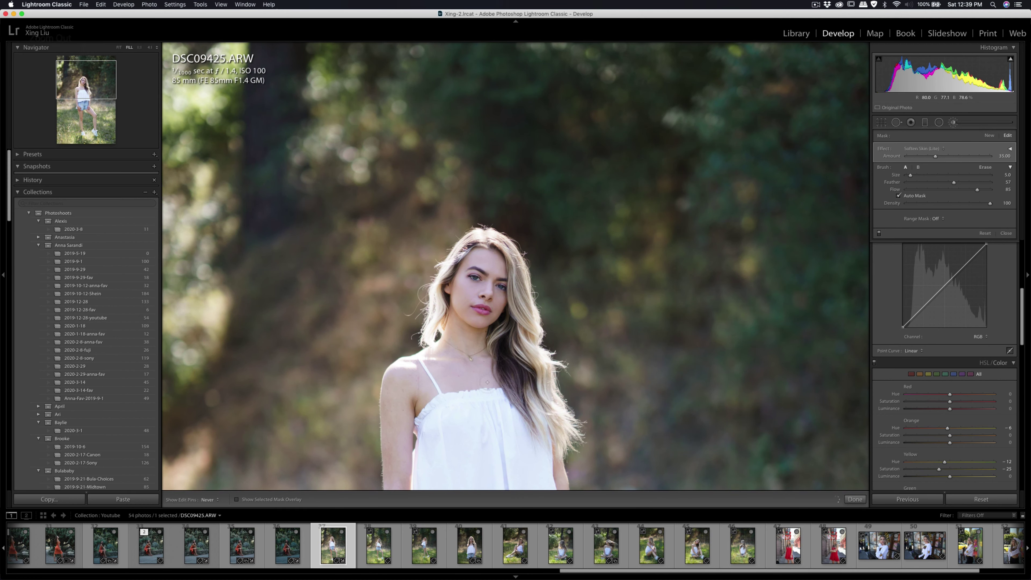
pyautogui.press('h')
pyautogui.press('h')
pyautogui.press('super+minus')
pyautogui.press('[')
pyautogui.press('[')
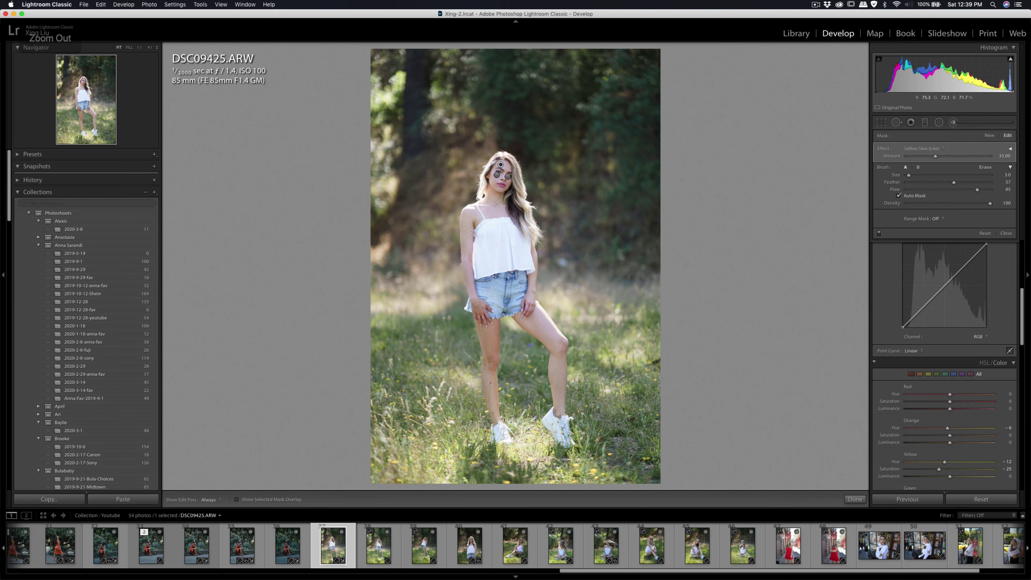
pyautogui.press(']')
pyautogui.press('h')
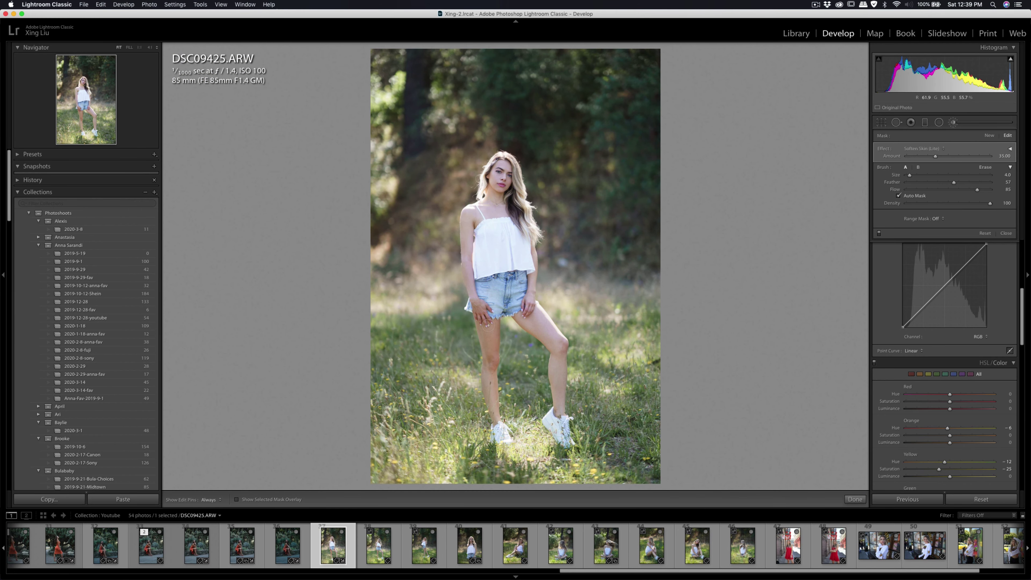
pyautogui.press('h')
pyautogui.press('h')
pyautogui.press('q')
pyautogui.press('q')
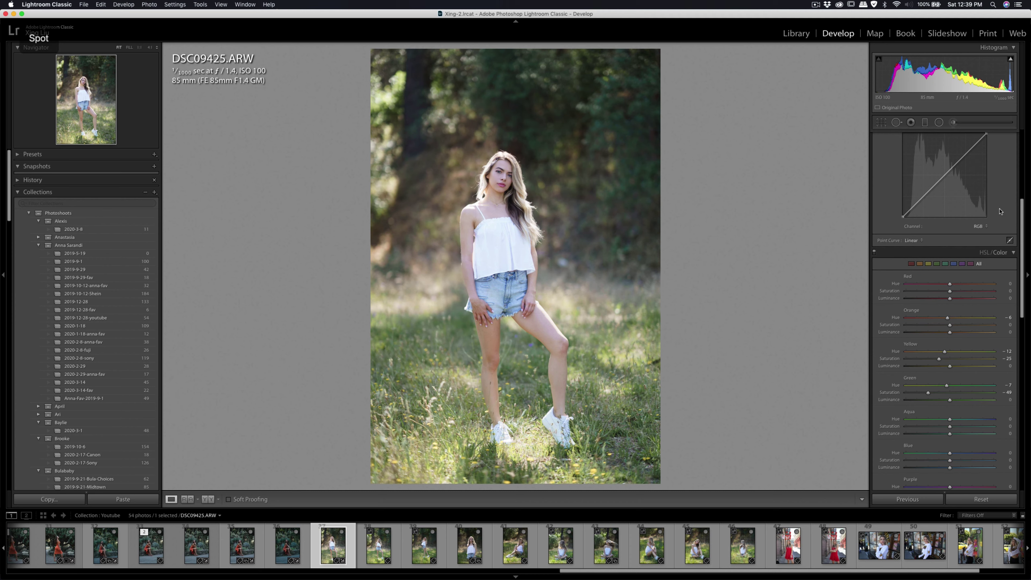
# In the basic tone adjustments, set exposure to −0.05, contrast to +34 and highlights to −8.
pyautogui.scroll(5, 984, 292)
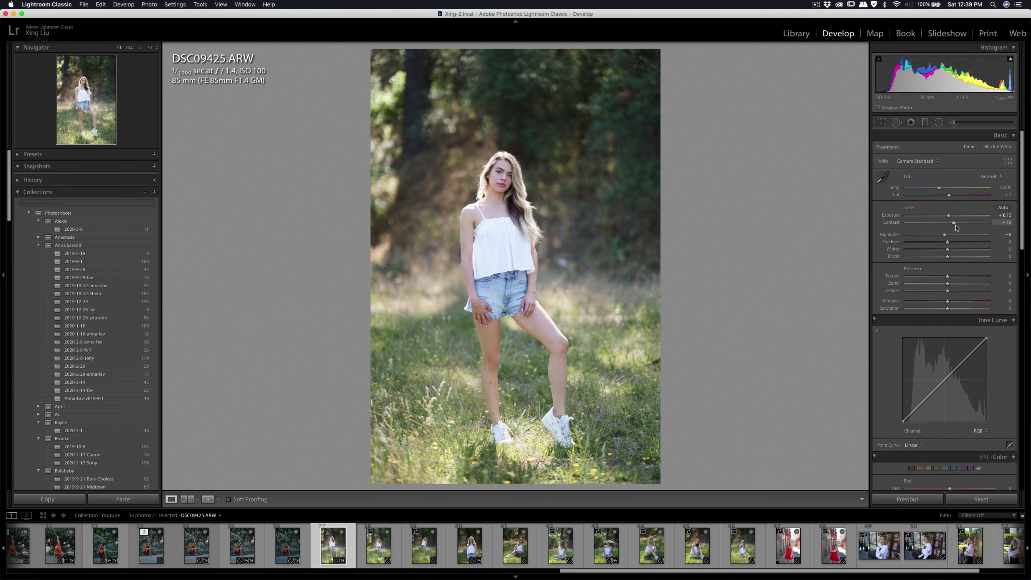
pyautogui.doubleClick(947, 217)
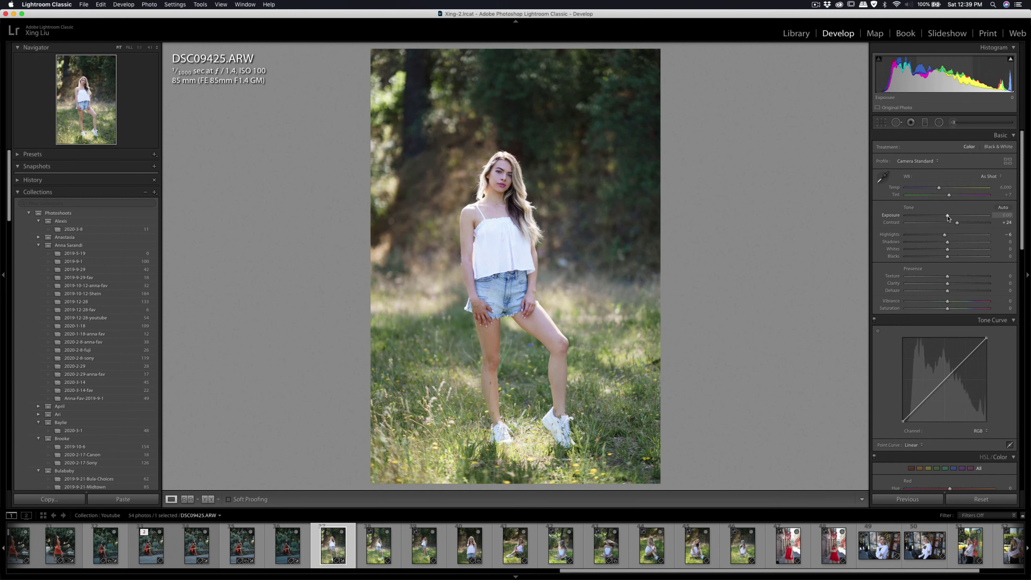
pyautogui.moveTo(947, 215); pyautogui.dragTo(959, 222)
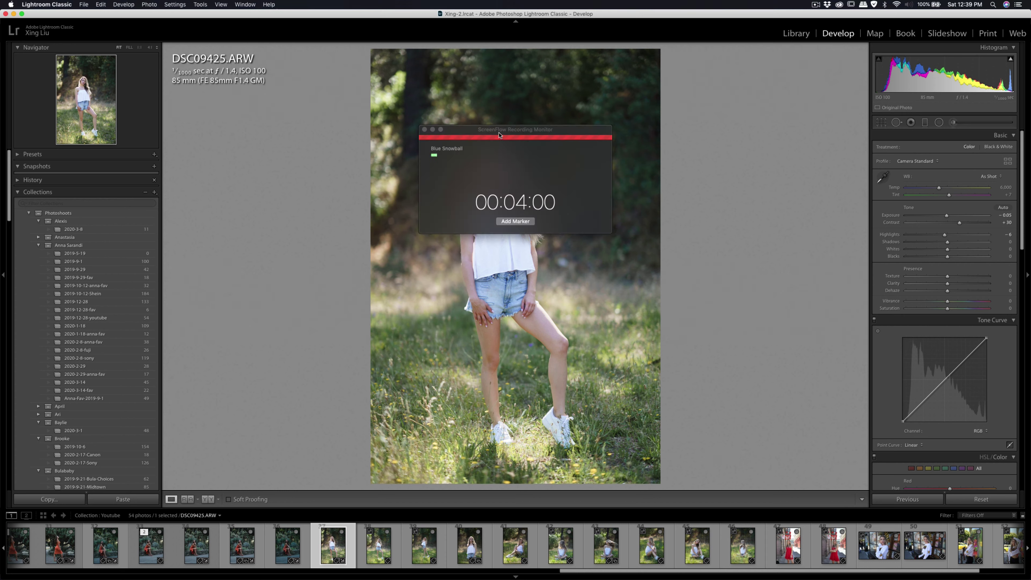
pyautogui.moveTo(532, 134); pyautogui.dragTo(604, 140)
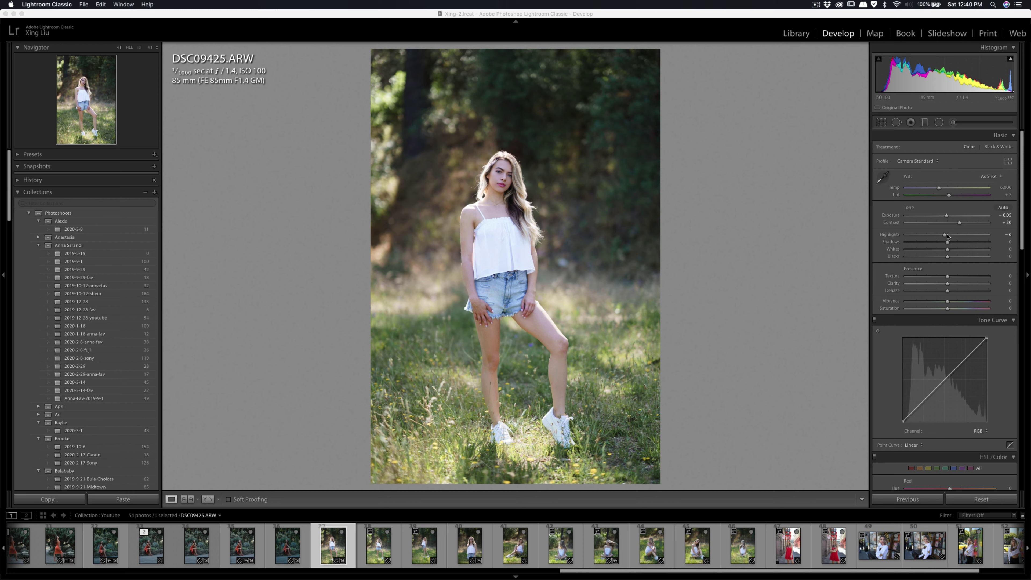
pyautogui.moveTo(947, 236); pyautogui.dragTo(961, 226)
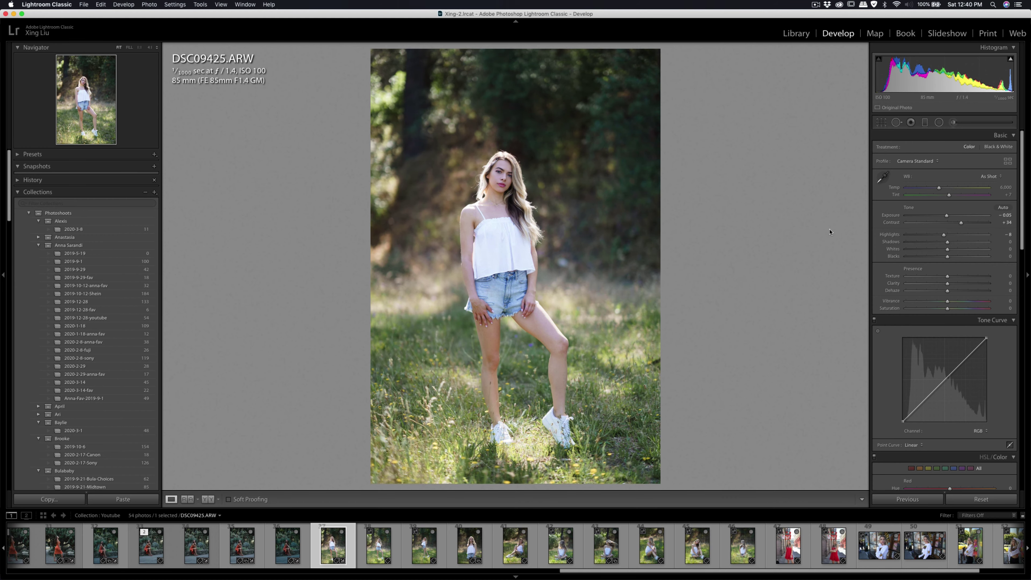
# Crop the photo to a 4 x 5 / 8 x 10 aspect ratio, trimming the area above the woman and the grass below her.
pyautogui.click(883, 122)
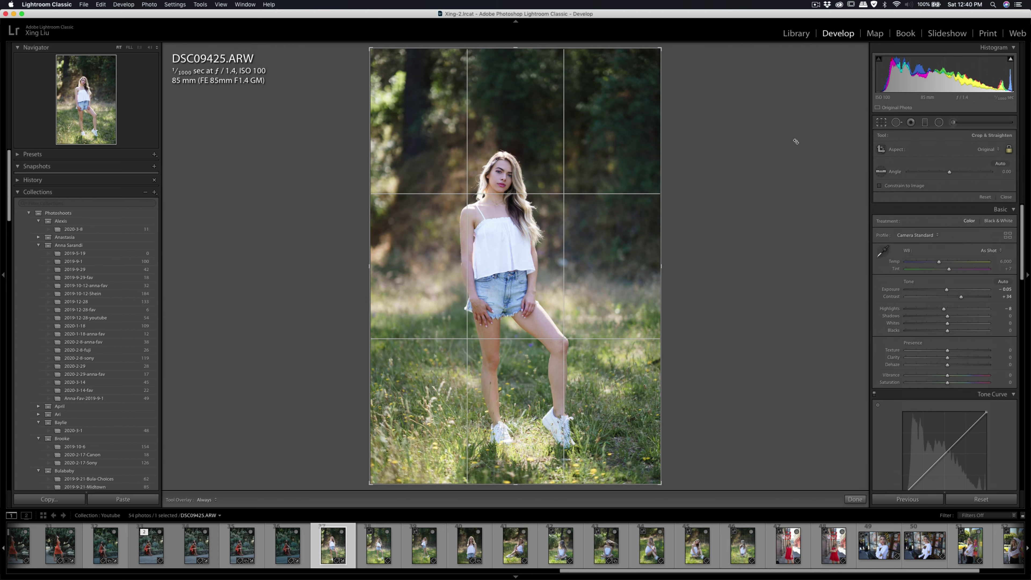
pyautogui.click(986, 149)
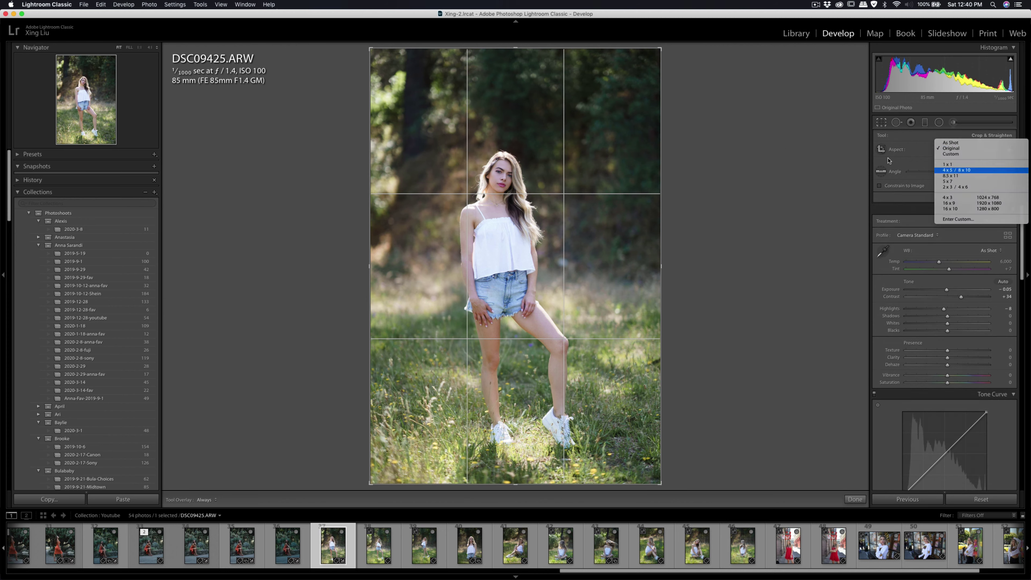
pyautogui.moveTo(610, 159); pyautogui.dragTo(607, 134)
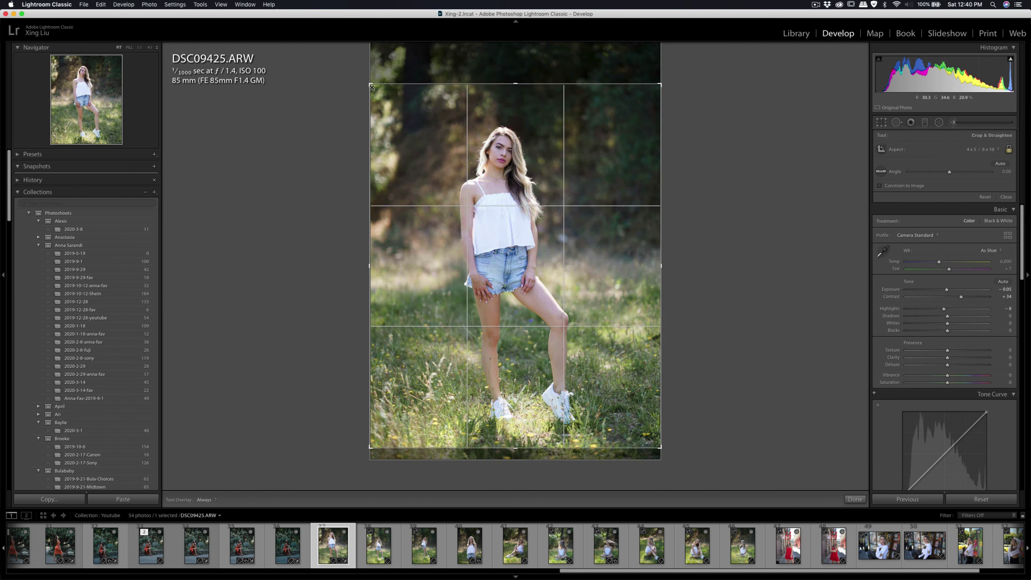
pyautogui.moveTo(372, 87); pyautogui.dragTo(375, 92)
pyautogui.moveTo(440, 150); pyautogui.dragTo(450, 157)
pyautogui.press('Return')
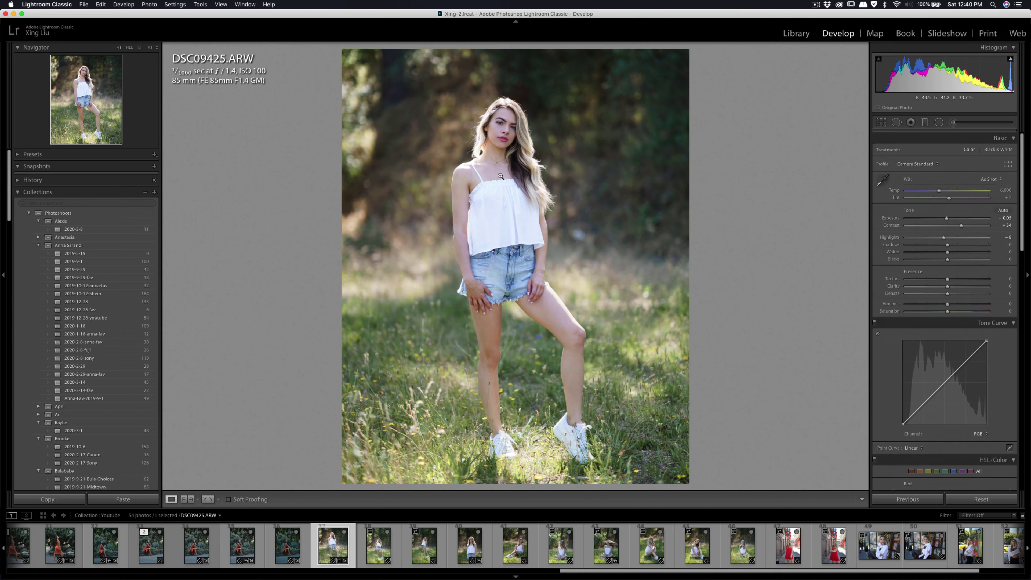
# Paint a brush adjustment with the Shadows effect over the woman's neck.
pyautogui.click(512, 131)
pyautogui.click(521, 132)
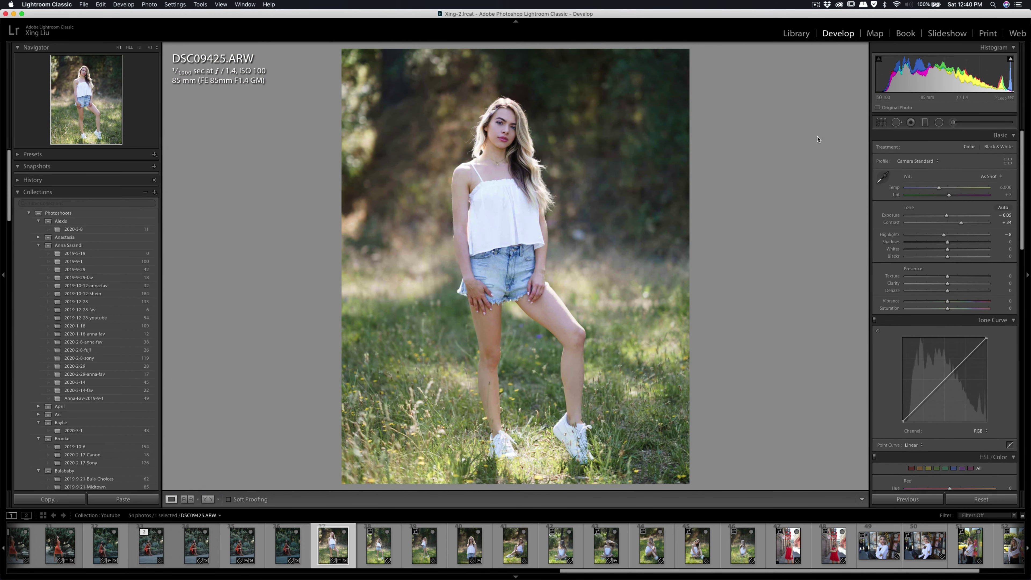
pyautogui.click(976, 122)
pyautogui.click(933, 148)
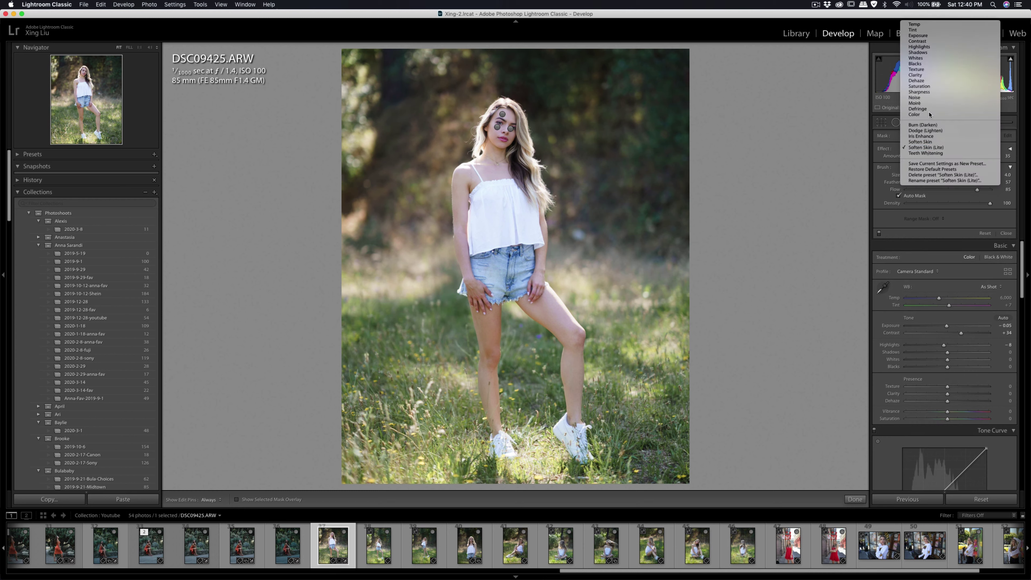
pyautogui.click(918, 52)
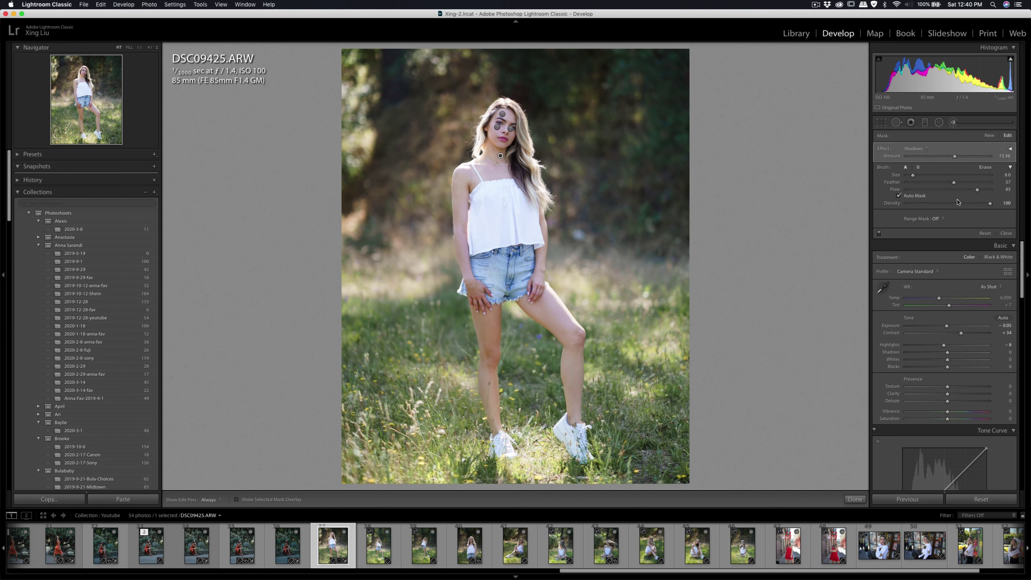
pyautogui.click(953, 123)
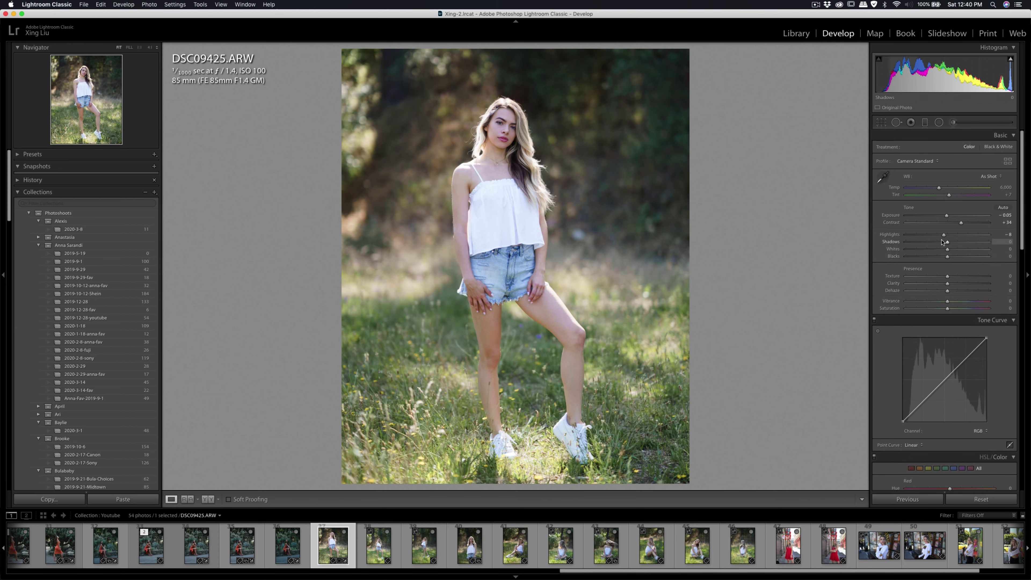
# Set highlights to −24 and contrast to +39, and paint a new Shadows brush adjustment over the woman's lower face.
pyautogui.moveTo(943, 235); pyautogui.dragTo(962, 223)
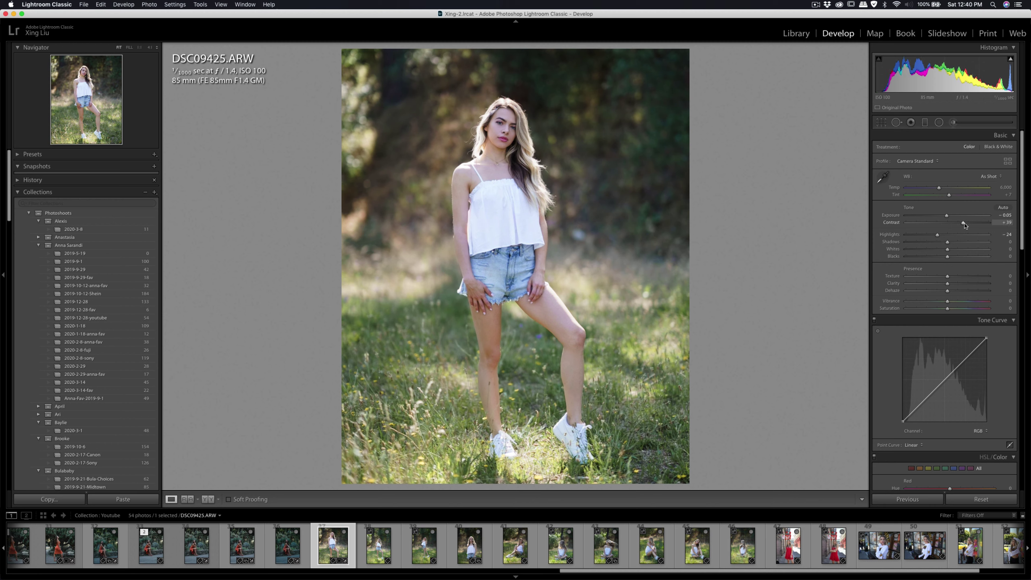
pyautogui.click(953, 123)
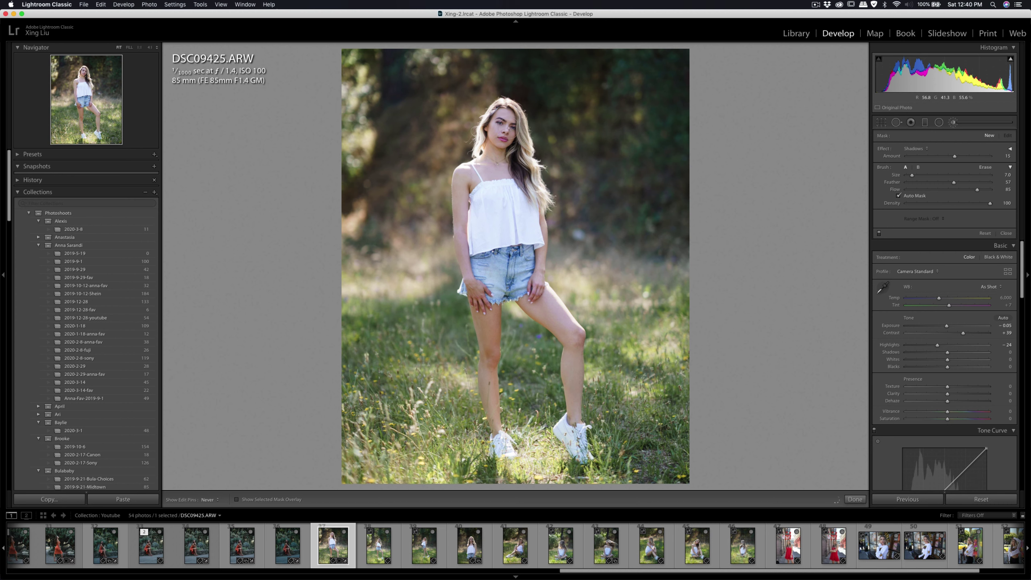
pyautogui.moveTo(510, 135); pyautogui.dragTo(512, 135)
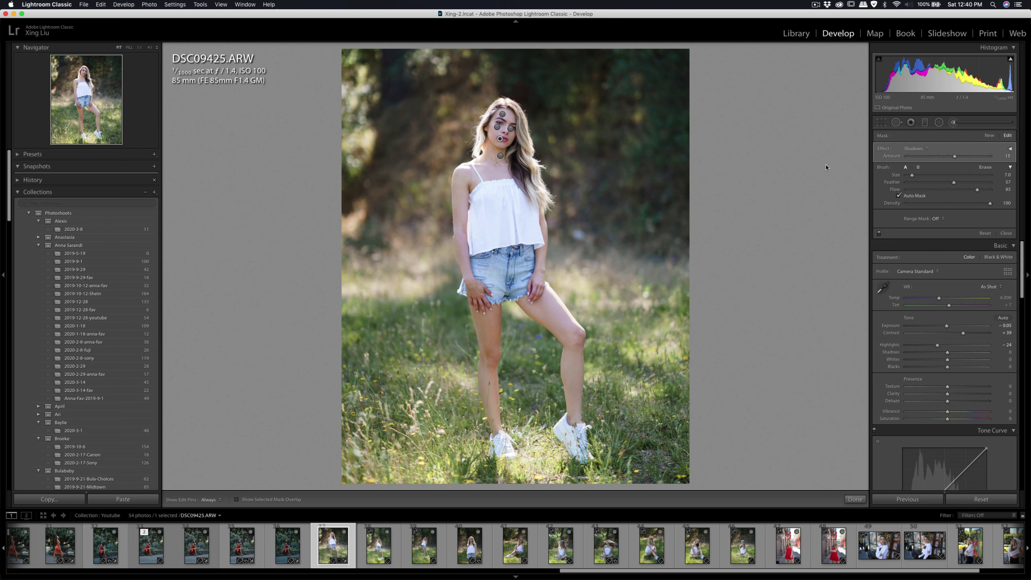
pyautogui.click(953, 123)
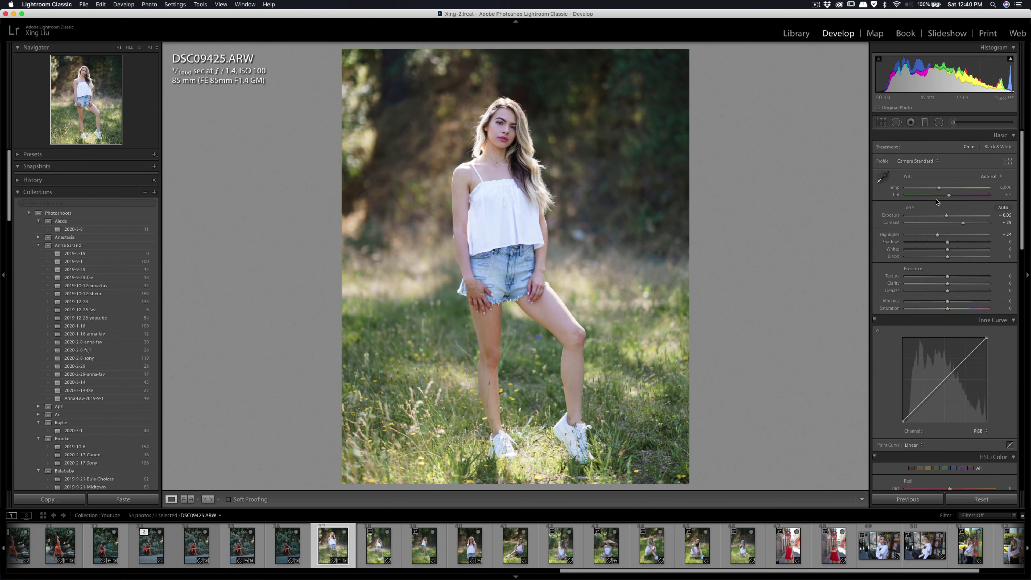
# Set contrast to +42 and shift the crop frame slightly lower on the photo.
pyautogui.moveTo(962, 224); pyautogui.dragTo(964, 222)
pyautogui.click(880, 123)
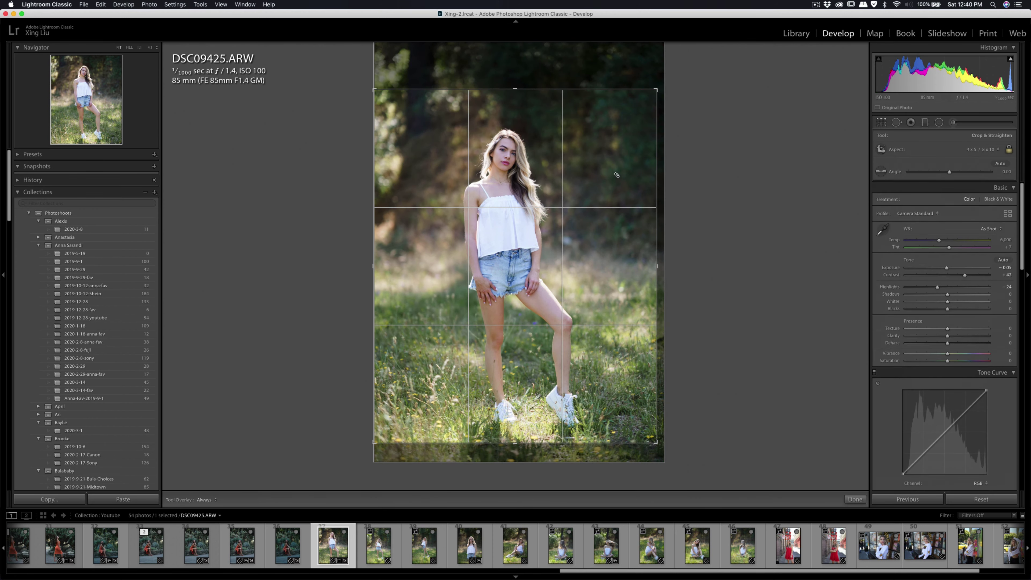
pyautogui.press('r')
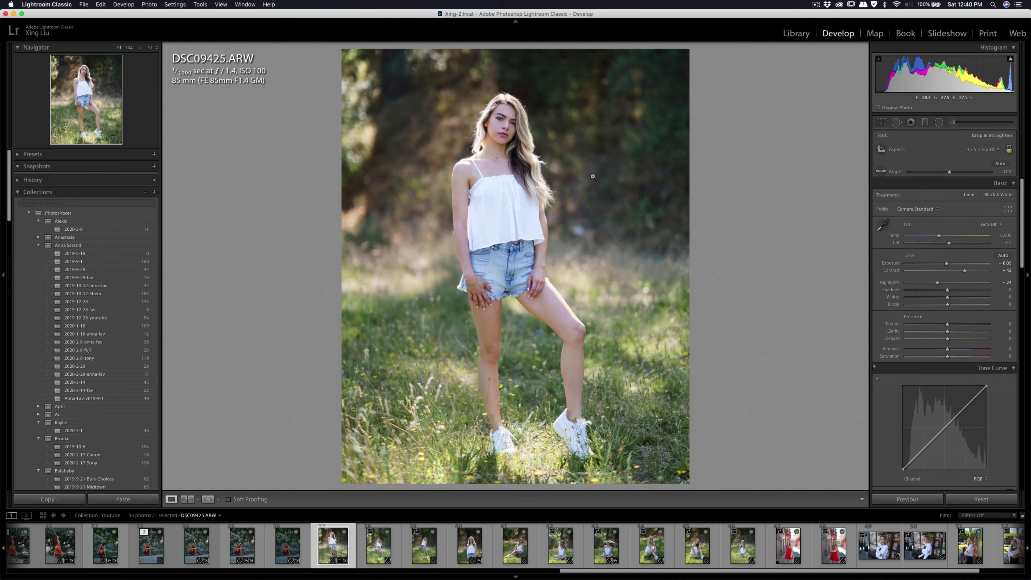
# Set vibrance to +4, slightly adjust the blues in the HSL adjustments, and set contrast to +47.
pyautogui.moveTo(951, 301)
pyautogui.mouseDown()
pyautogui.moveTo(964, 301)
pyautogui.moveTo(950, 303)
pyautogui.mouseUp()
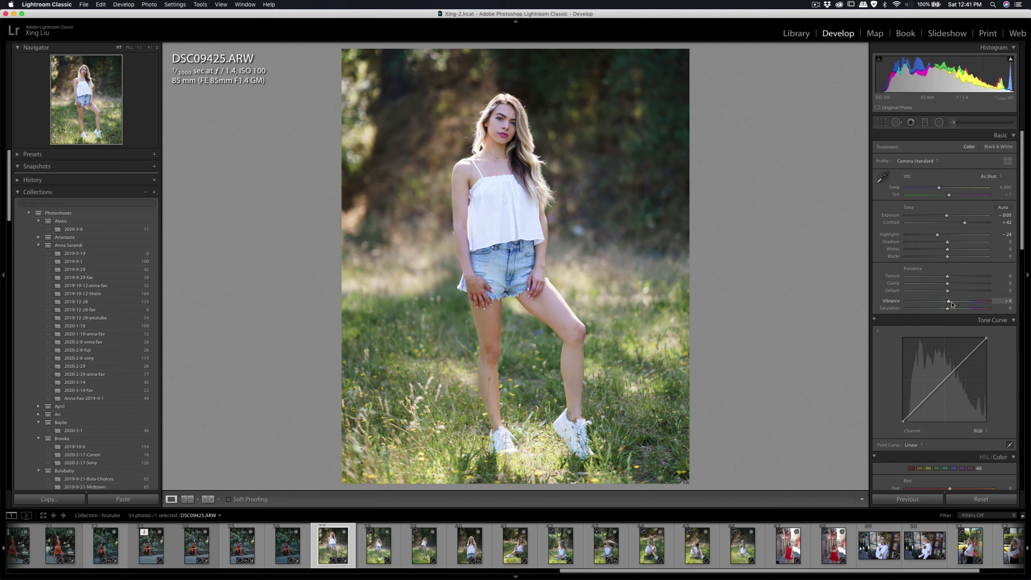
pyautogui.scroll(-10, 952, 304)
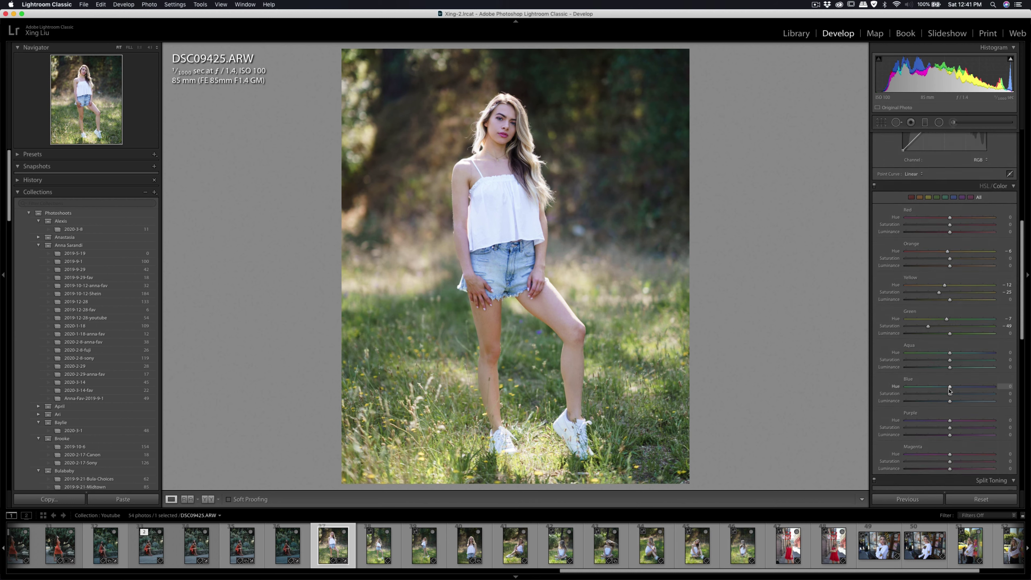
pyautogui.moveTo(949, 394)
pyautogui.mouseDown()
pyautogui.moveTo(929, 395)
pyautogui.moveTo(945, 399)
pyautogui.mouseUp()
pyautogui.scroll(8, 960, 376)
pyautogui.moveTo(965, 222); pyautogui.dragTo(967, 222)
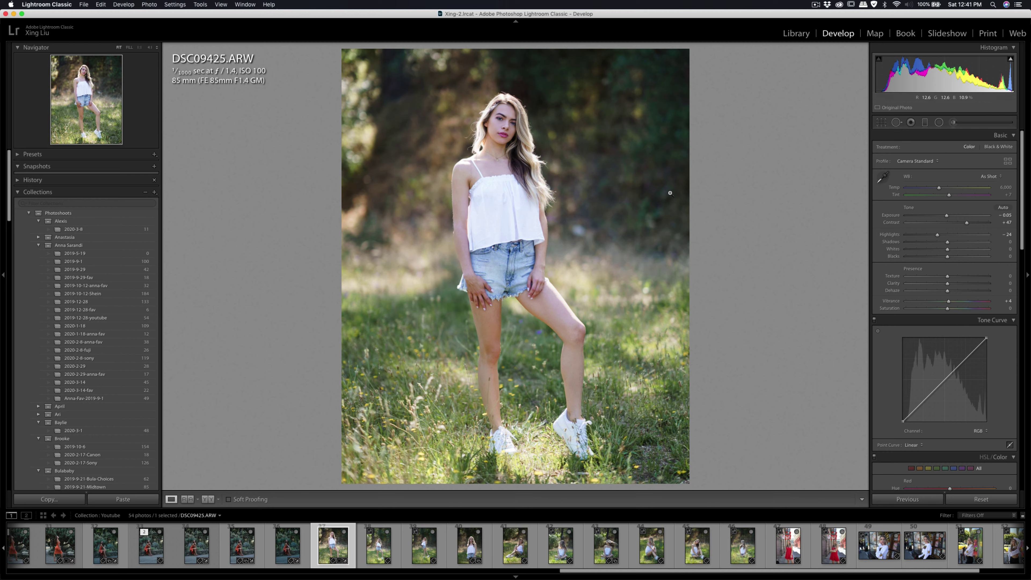
# Export the edited photo DSC09425.ARW.
pyautogui.press('super+shift+e')
pyautogui.click(661, 315)
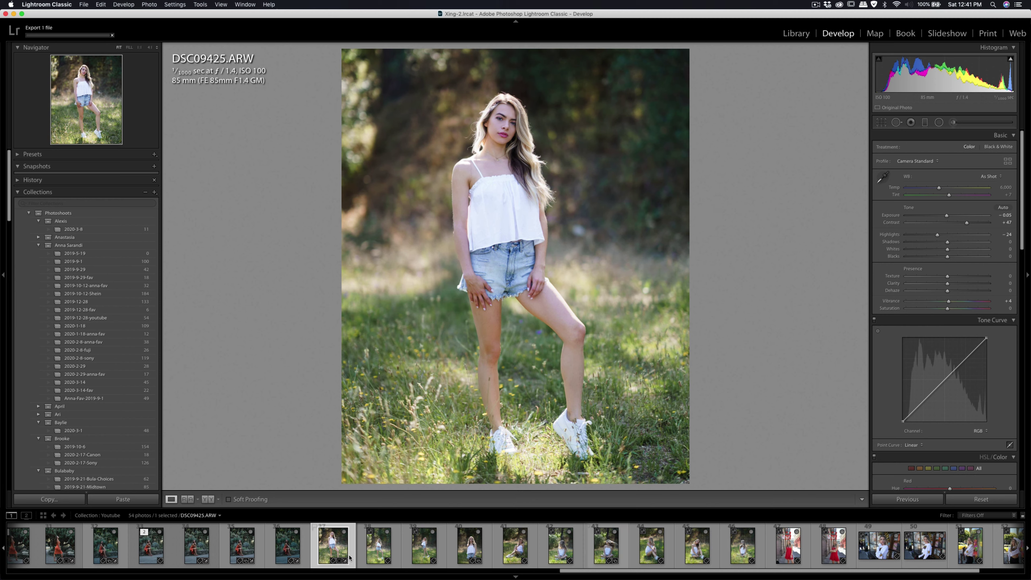
# Copy the edited photo's develop settings onto DSC09431.ARW, and set that photo's exposure to −0.20 and contrast to +51.
pyautogui.press('super+shift+c')
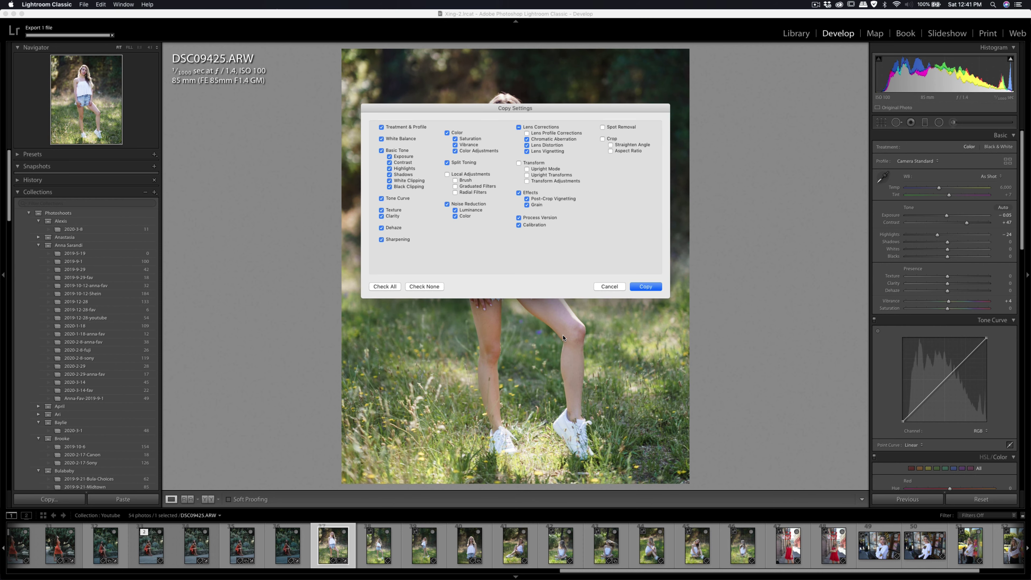
pyautogui.click(645, 286)
pyautogui.click(383, 545)
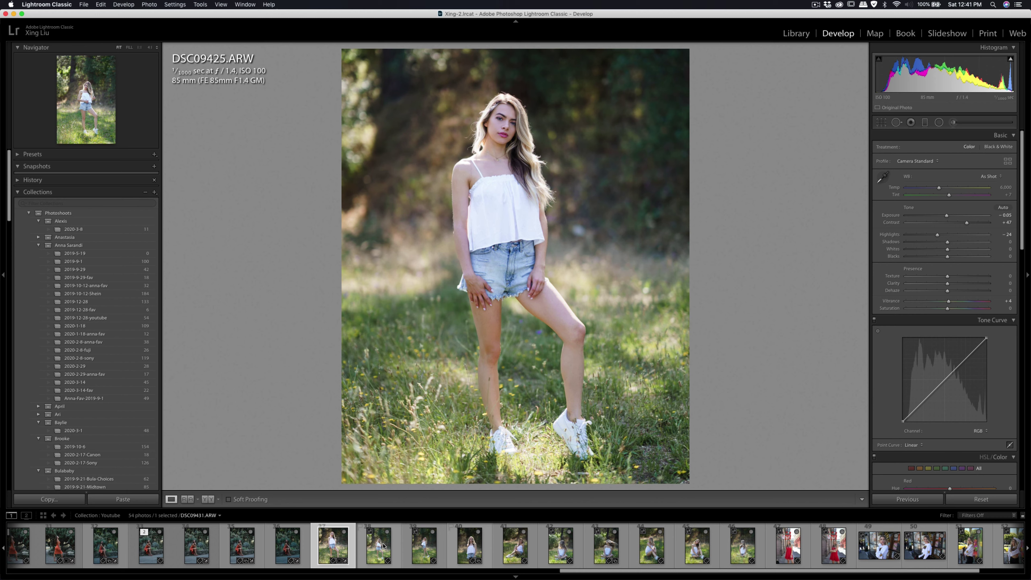
pyautogui.click(136, 499)
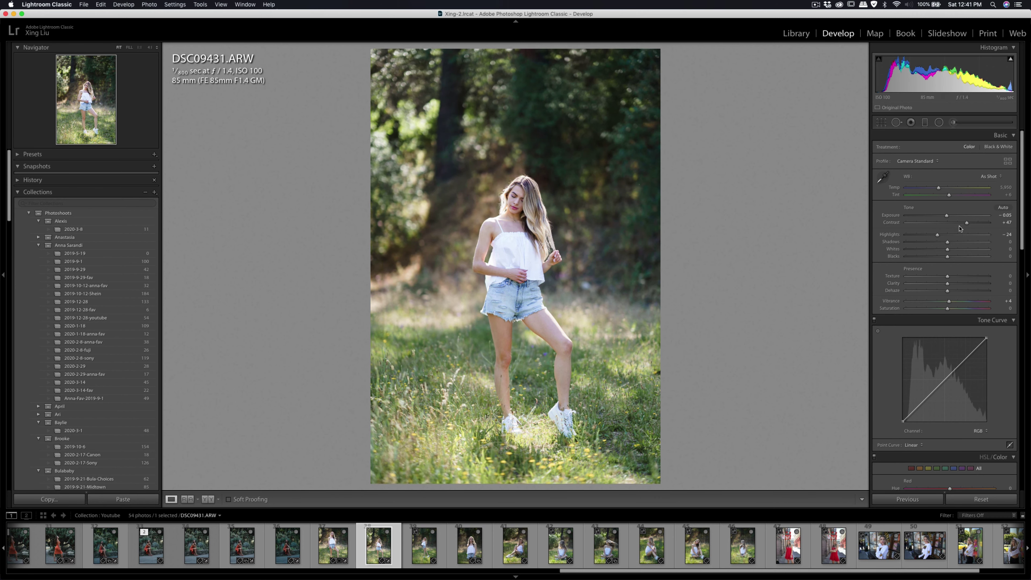
pyautogui.moveTo(966, 224); pyautogui.dragTo(945, 216)
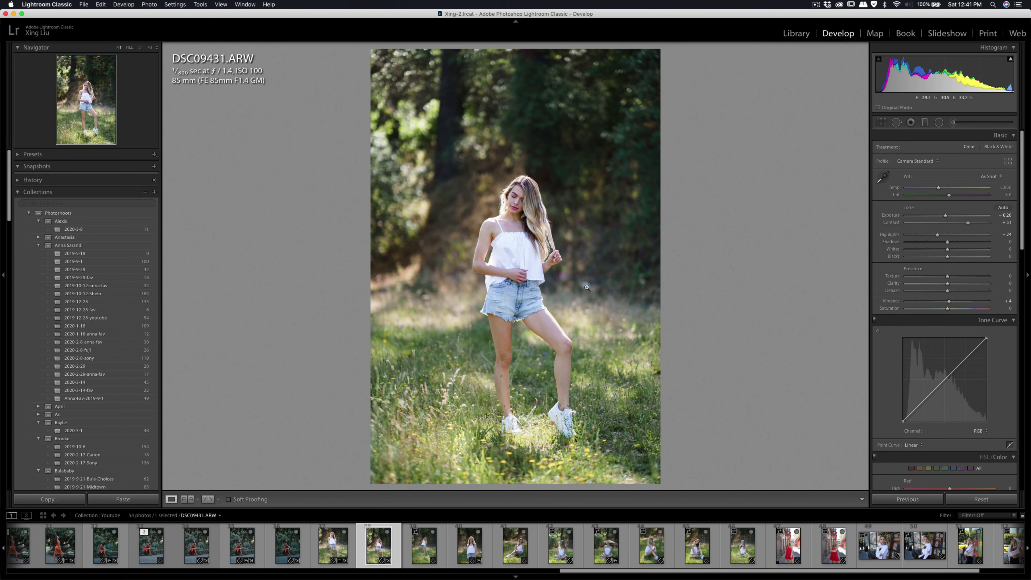
# Brush the Soften Skin (Lite) effect over the woman's face and neck in DSC09431.ARW.
pyautogui.click(524, 206)
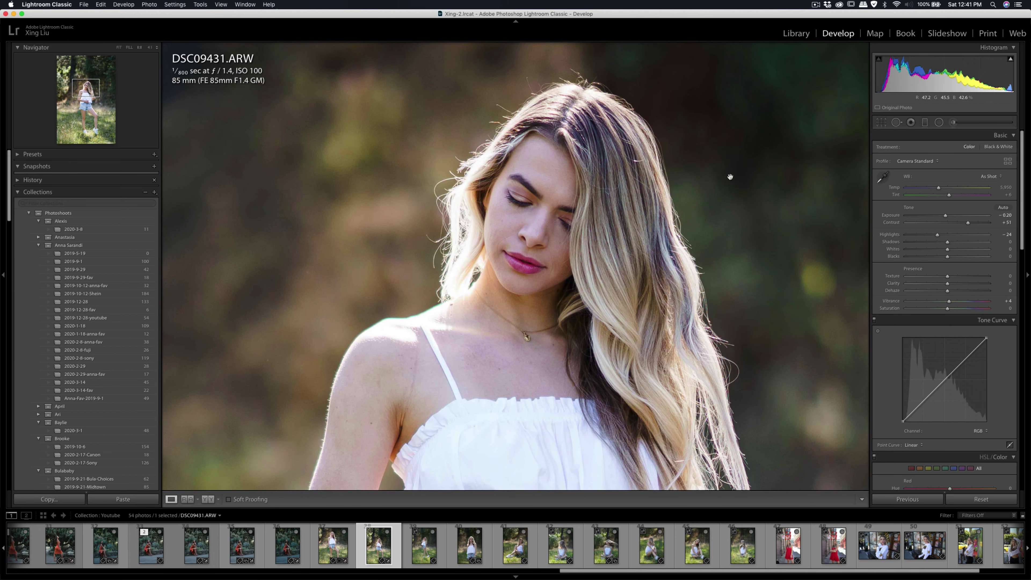
pyautogui.click(953, 122)
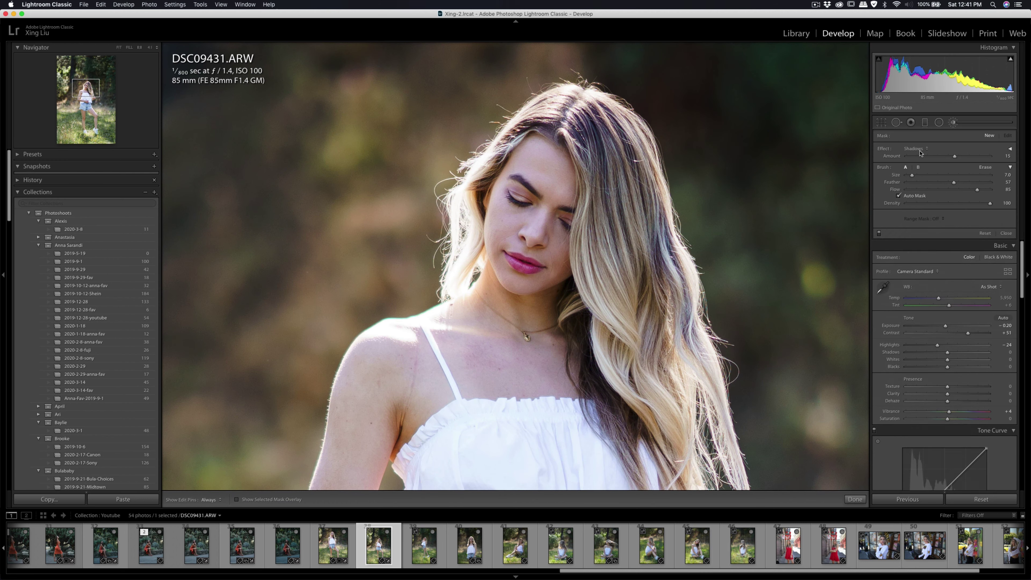
pyautogui.click(939, 149)
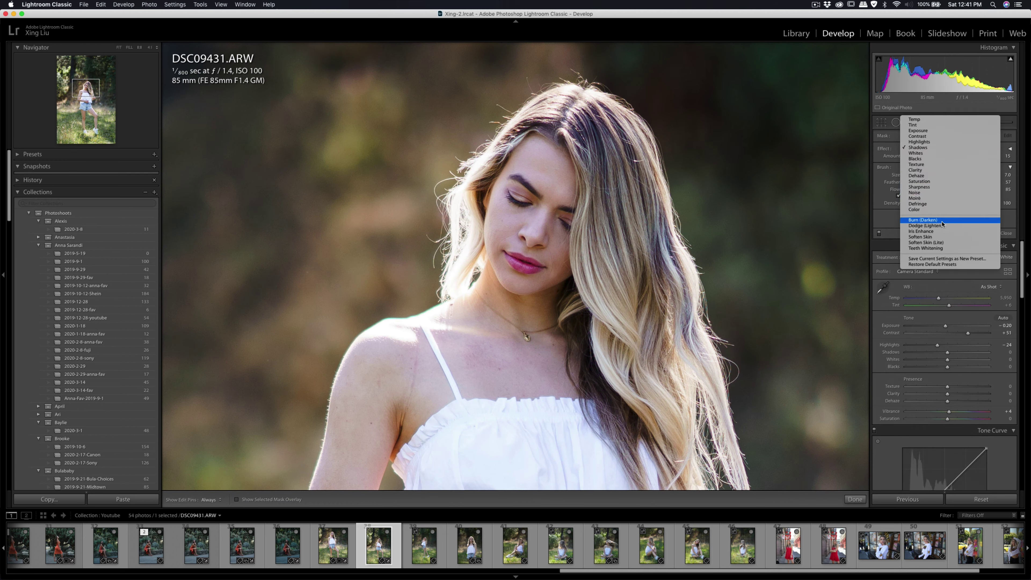
pyautogui.click(942, 243)
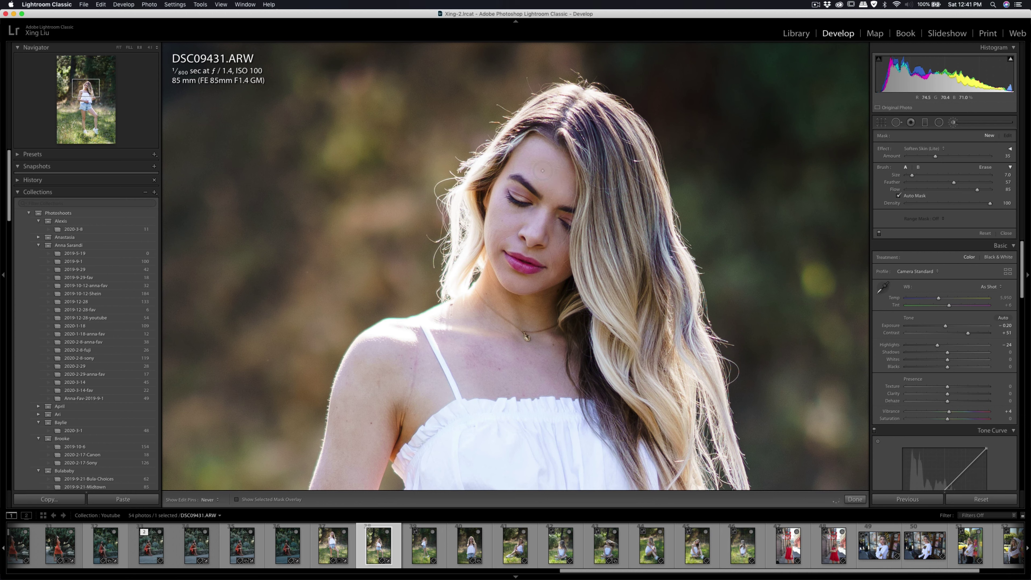
pyautogui.moveTo(540, 173); pyautogui.dragTo(514, 218)
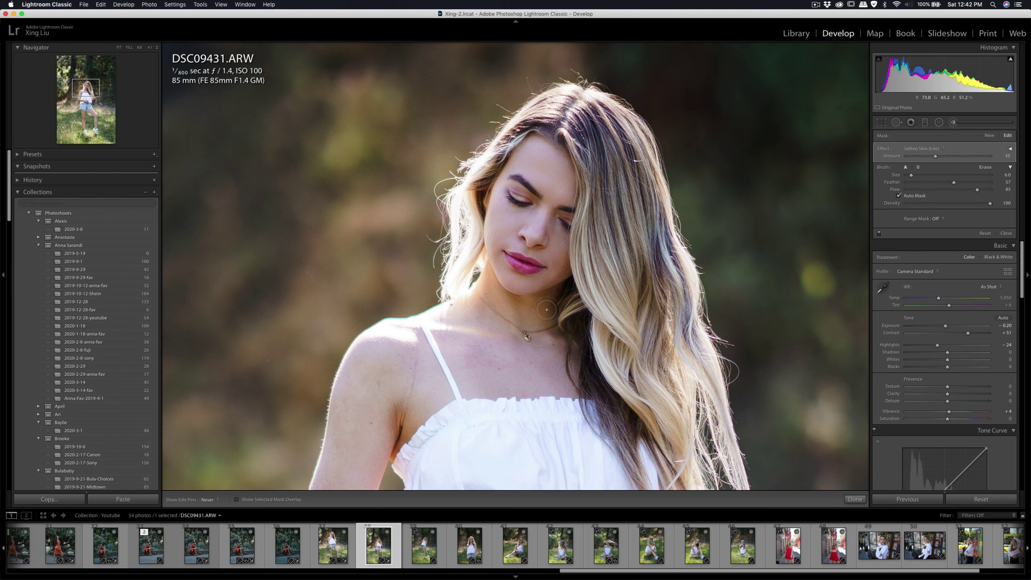
pyautogui.click(540, 173)
# Extend the skin-softening mask over the woman's arms and legs, and finish the brush adjustment.
pyautogui.press('super+minus')
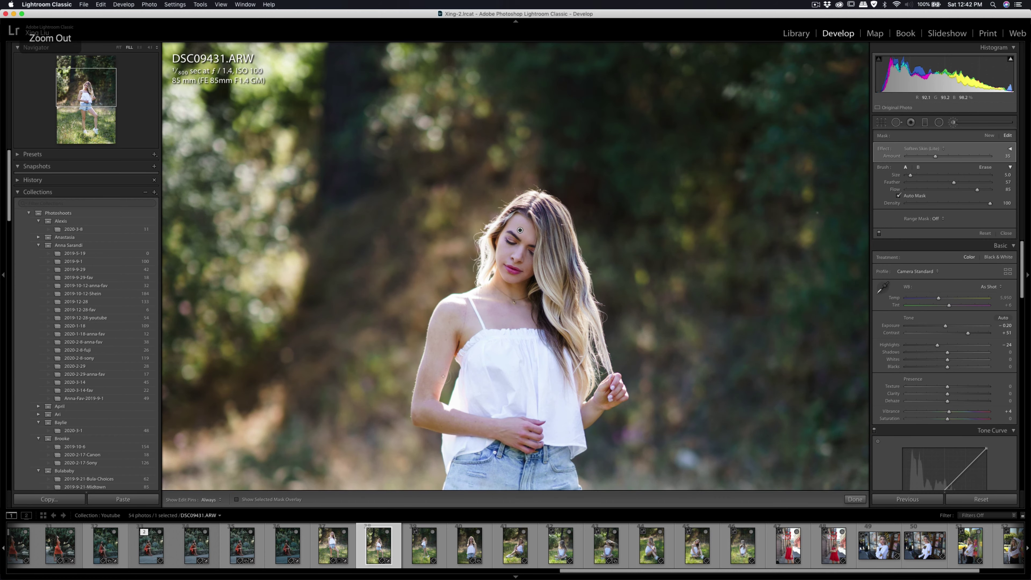
pyautogui.press('h')
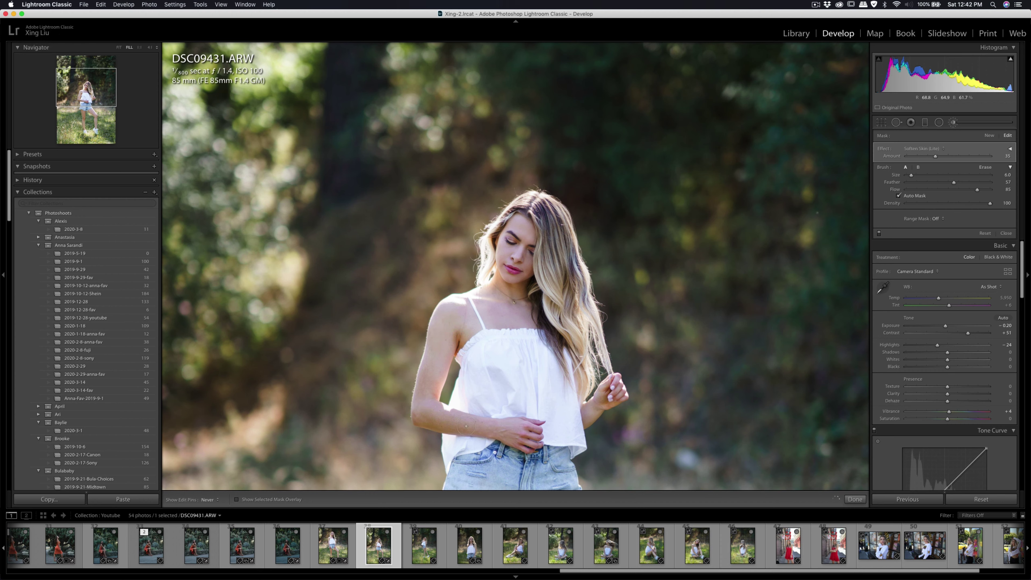
pyautogui.press('h')
pyautogui.press('h')
pyautogui.press('super+minus')
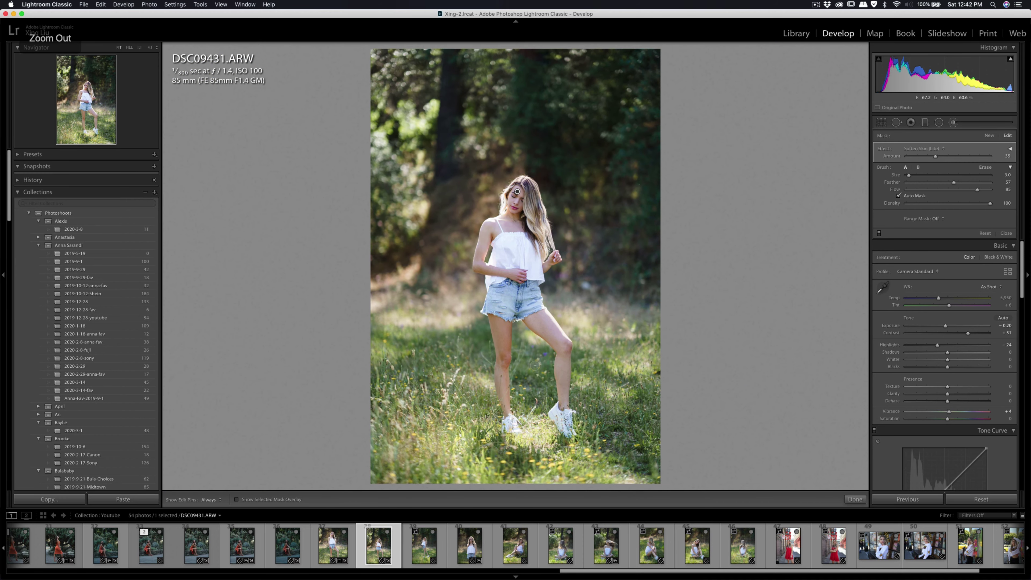
pyautogui.press('h')
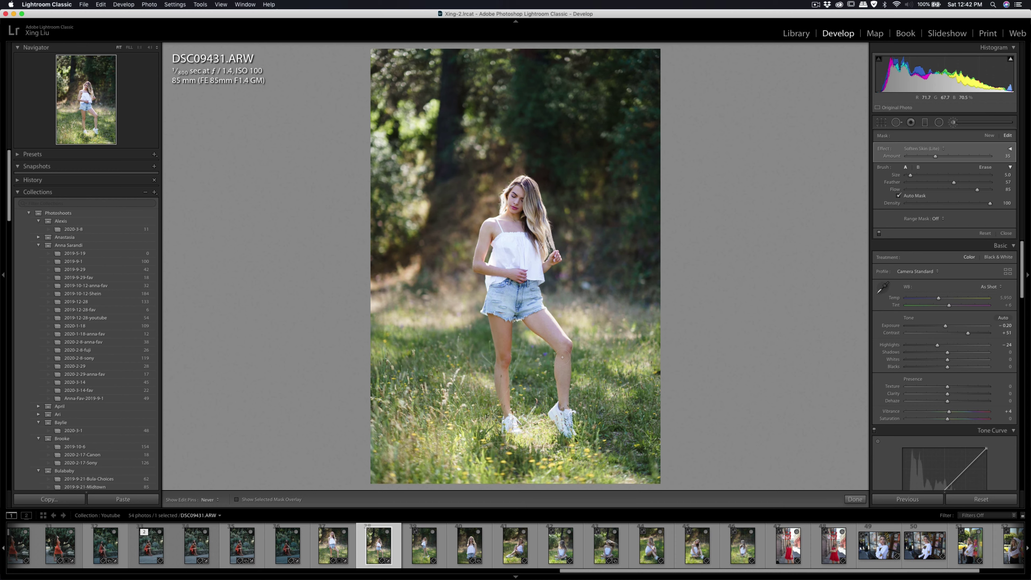
pyautogui.press('h')
pyautogui.click(954, 122)
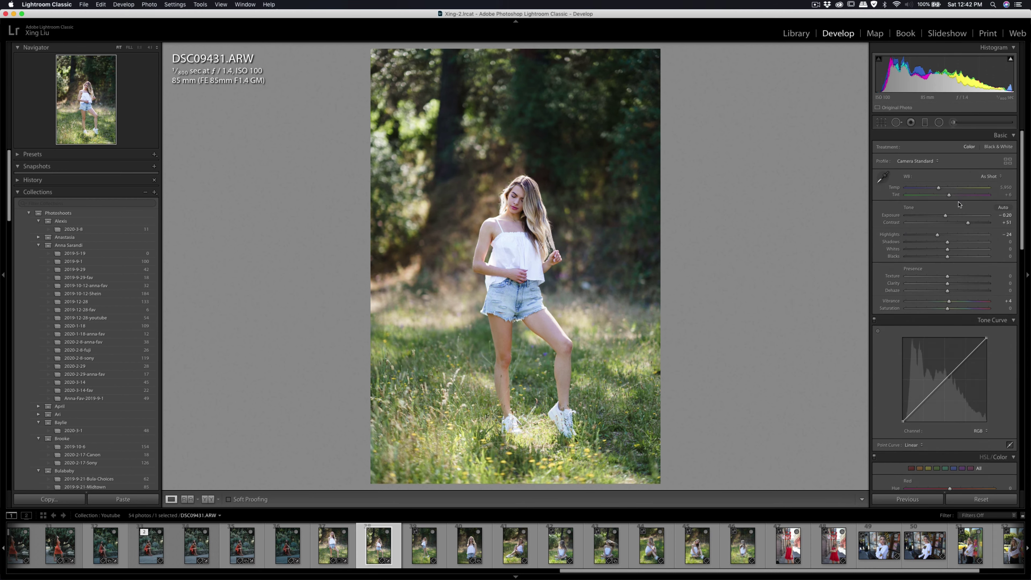
# Set exposure to −0.25 and contrast to +53, and brush a slightly strengthened Shadows adjustment over the woman's face and upper body.
pyautogui.moveTo(945, 215)
pyautogui.mouseDown()
pyautogui.moveTo(969, 223)
pyautogui.moveTo(946, 217)
pyautogui.mouseUp()
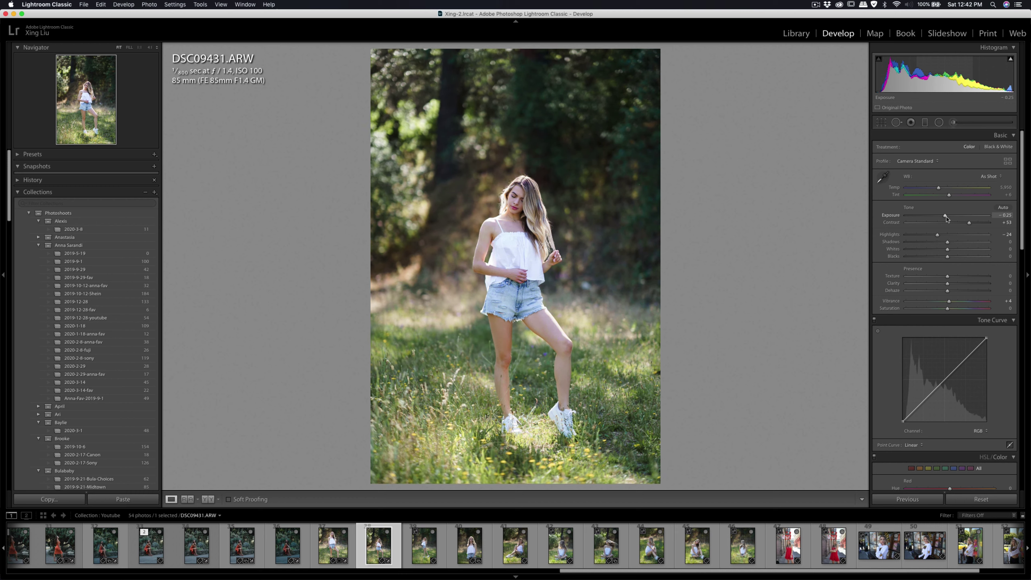
pyautogui.click(954, 122)
pyautogui.click(927, 148)
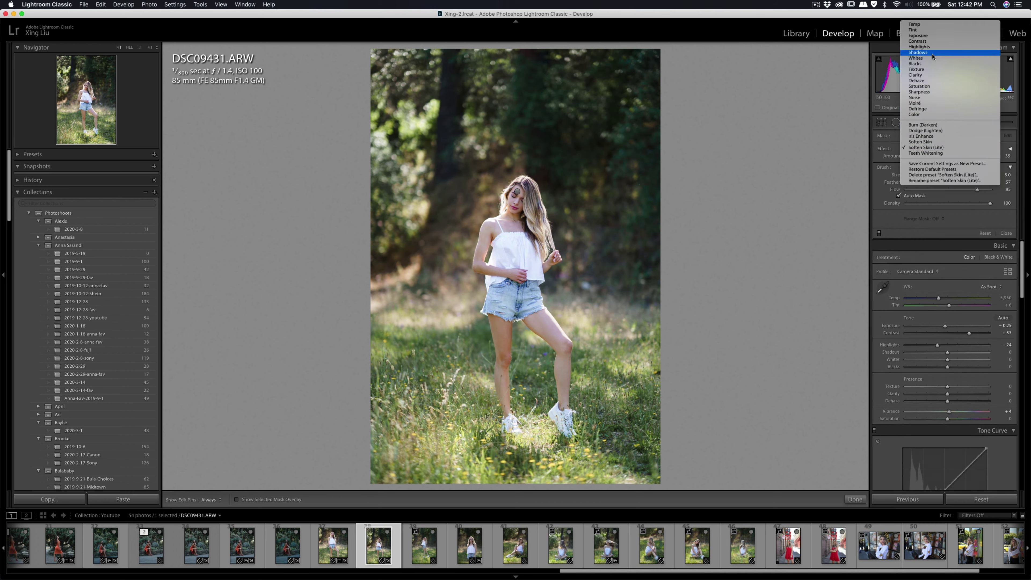
pyautogui.click(918, 52)
pyautogui.press(']')
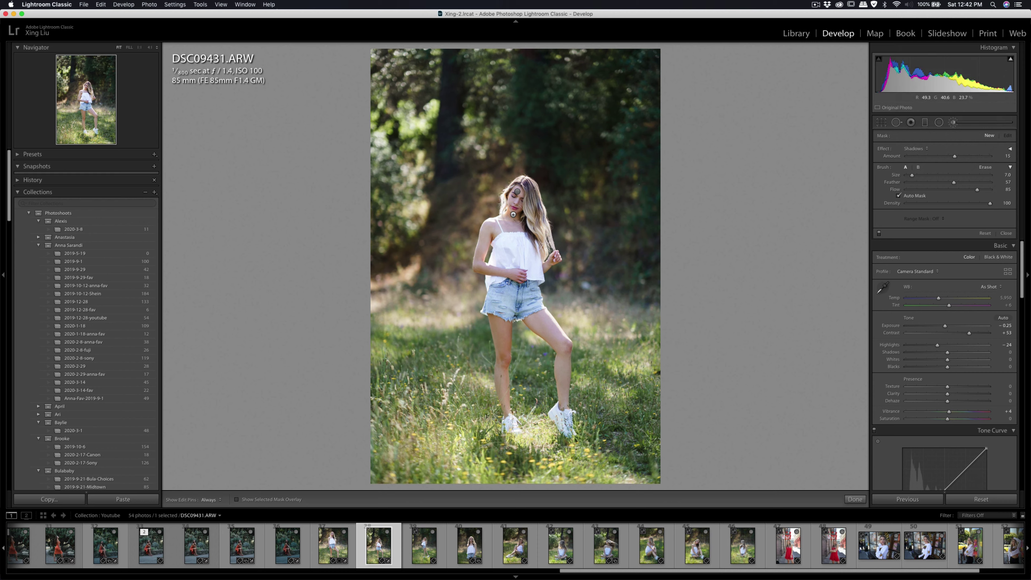
pyautogui.moveTo(957, 158); pyautogui.dragTo(959, 159)
pyautogui.press('h')
pyautogui.moveTo(520, 219); pyautogui.dragTo(503, 239)
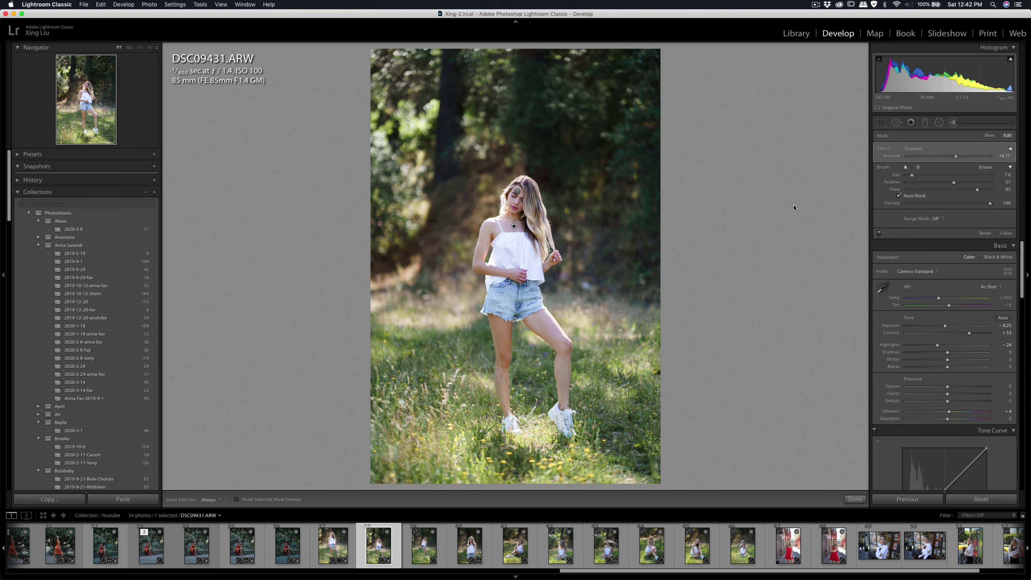
# Crop the photo to 4 x 5 / 8 x 10, framed more tightly around the standing woman.
pyautogui.click(881, 123)
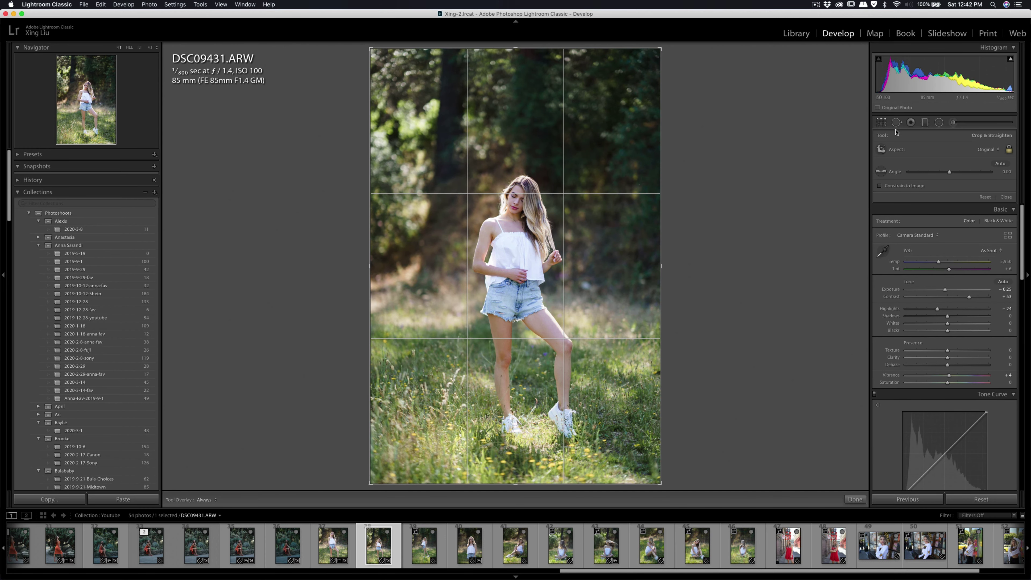
pyautogui.click(974, 148)
pyautogui.click(966, 174)
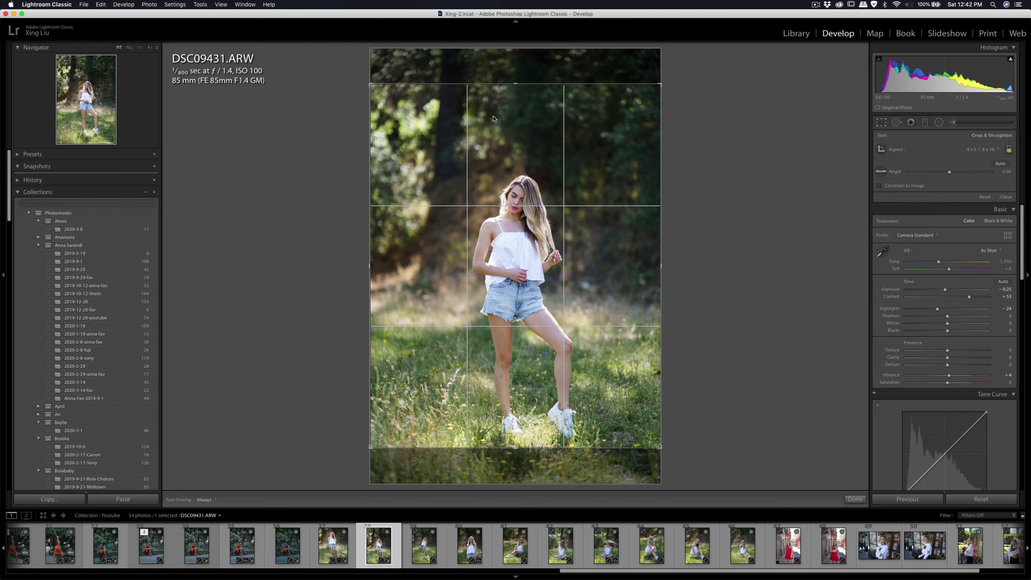
pyautogui.moveTo(491, 92); pyautogui.dragTo(500, 128)
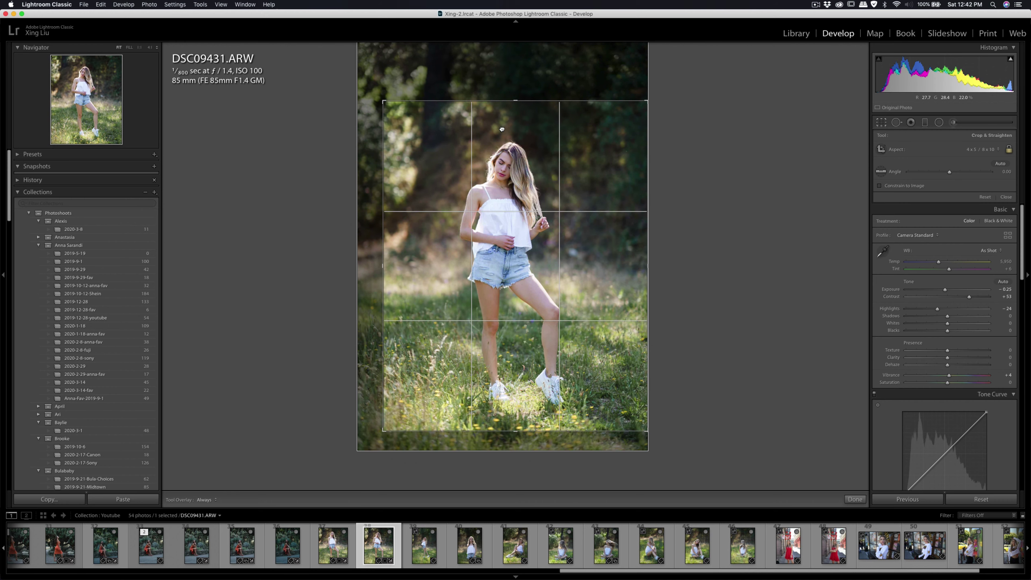
pyautogui.press('Return')
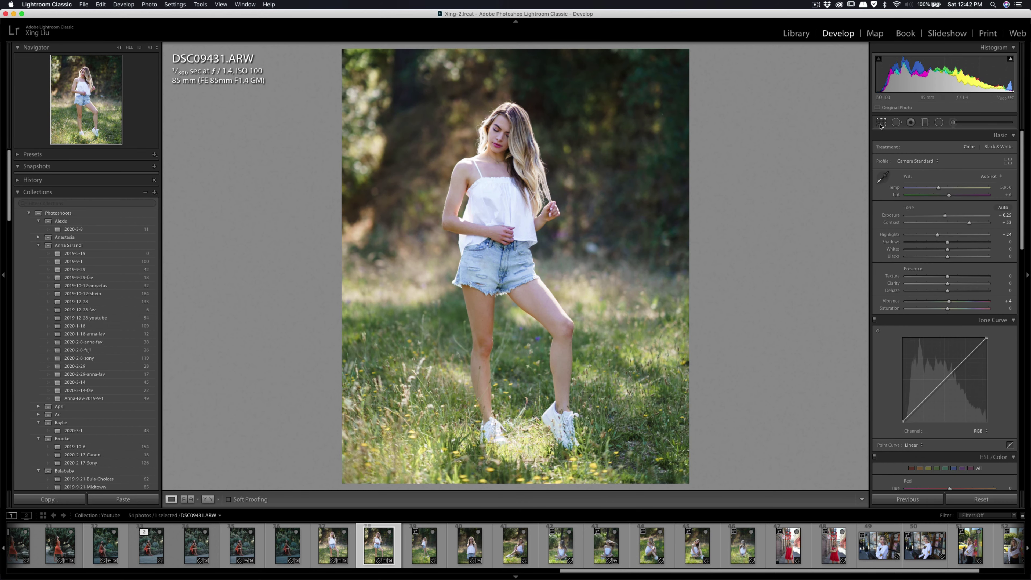
pyautogui.press('r')
pyautogui.press('Return')
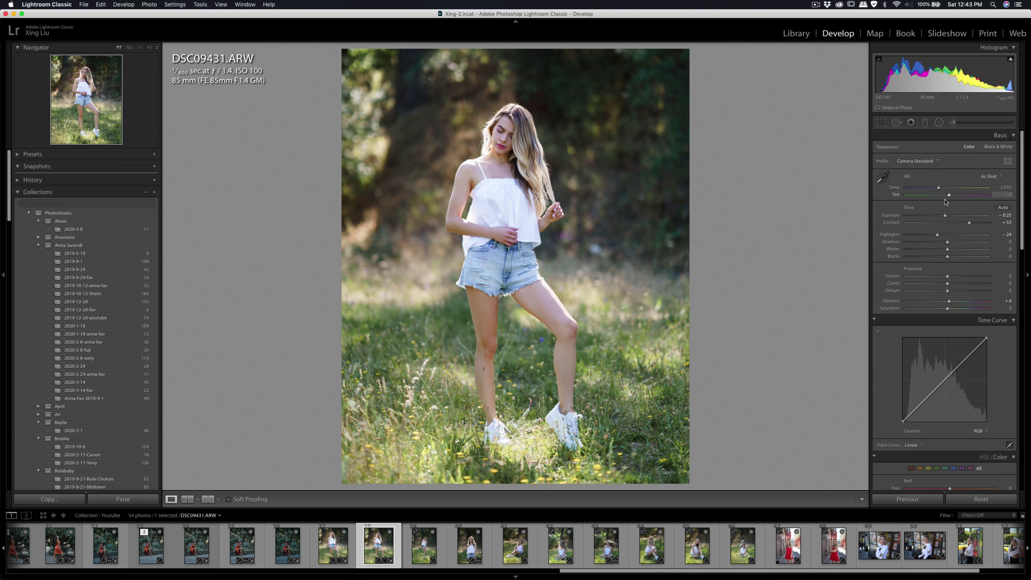
# Set contrast to +55 and export the edited photo DSC09431.ARW.
pyautogui.moveTo(968, 223); pyautogui.dragTo(970, 222)
pyautogui.press('super+shift+e')
pyautogui.click(660, 314)
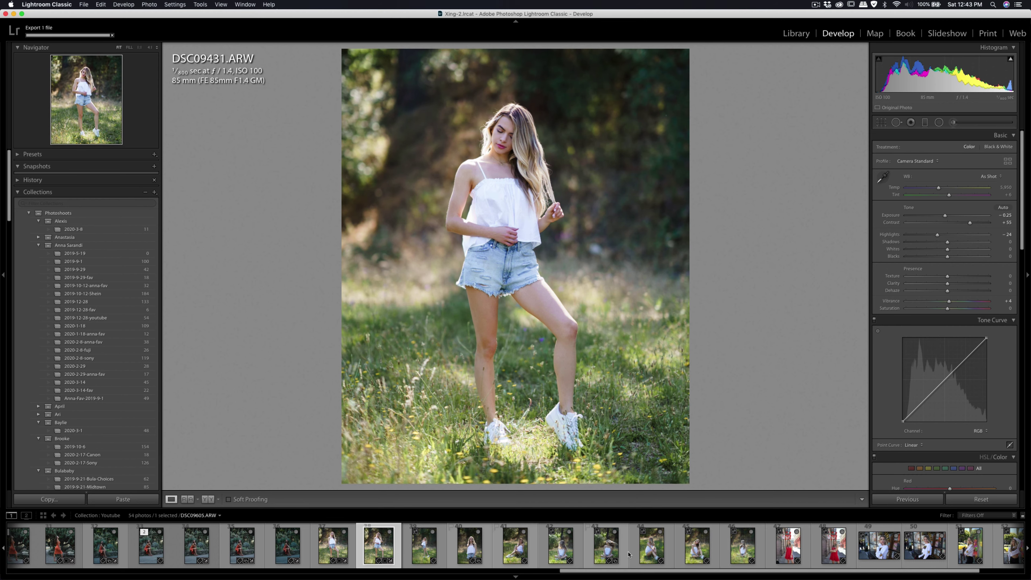
# Paste the copied develop settings onto DSC09600.ARW, and set its exposure to −0.30 and contrast to +45.
pyautogui.click(578, 551)
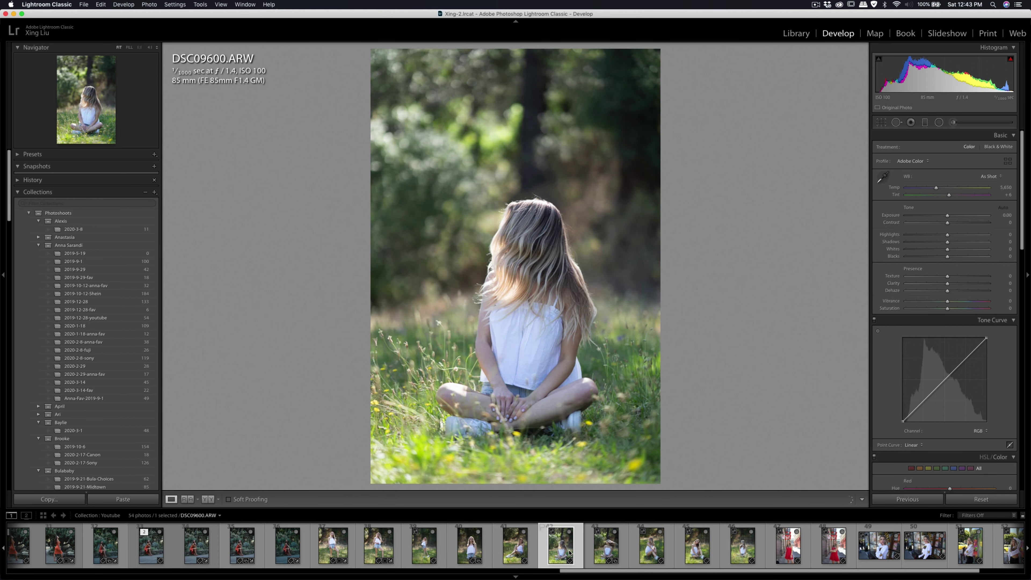
pyautogui.click(139, 501)
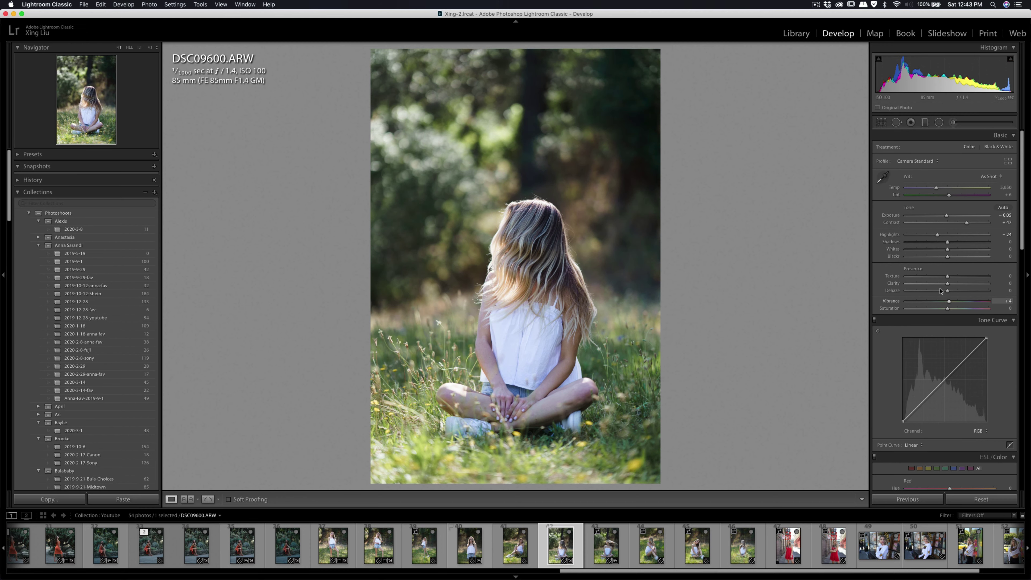
pyautogui.moveTo(946, 215); pyautogui.dragTo(967, 224)
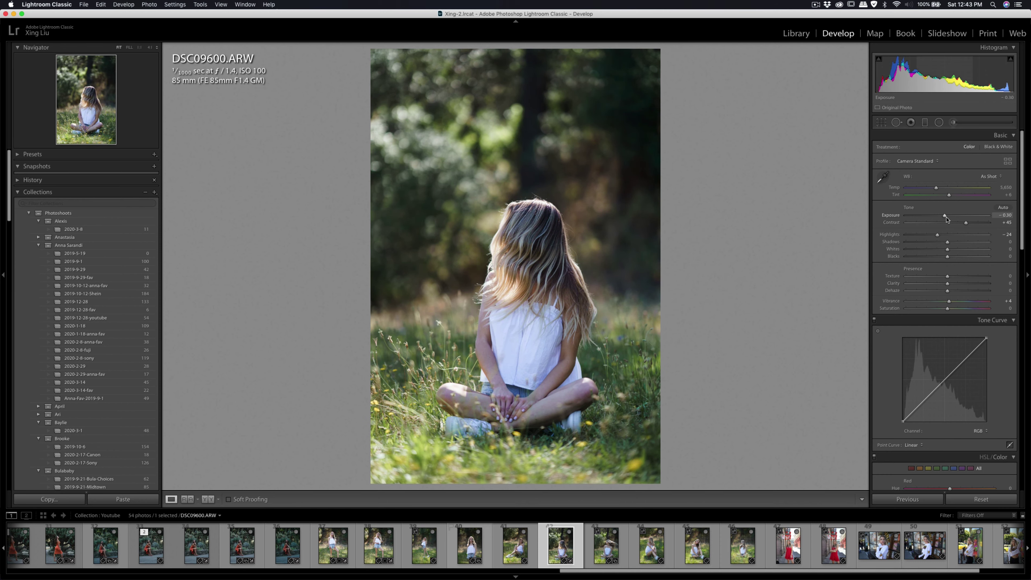
# Try a 1 x 1 crop framed around the seated woman.
pyautogui.click(881, 123)
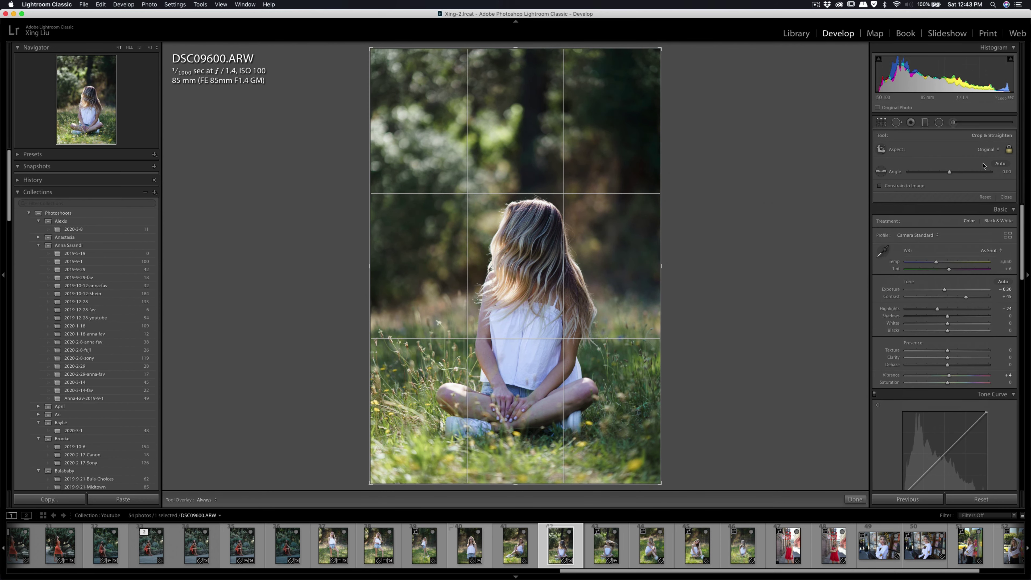
pyautogui.click(988, 149)
pyautogui.click(973, 166)
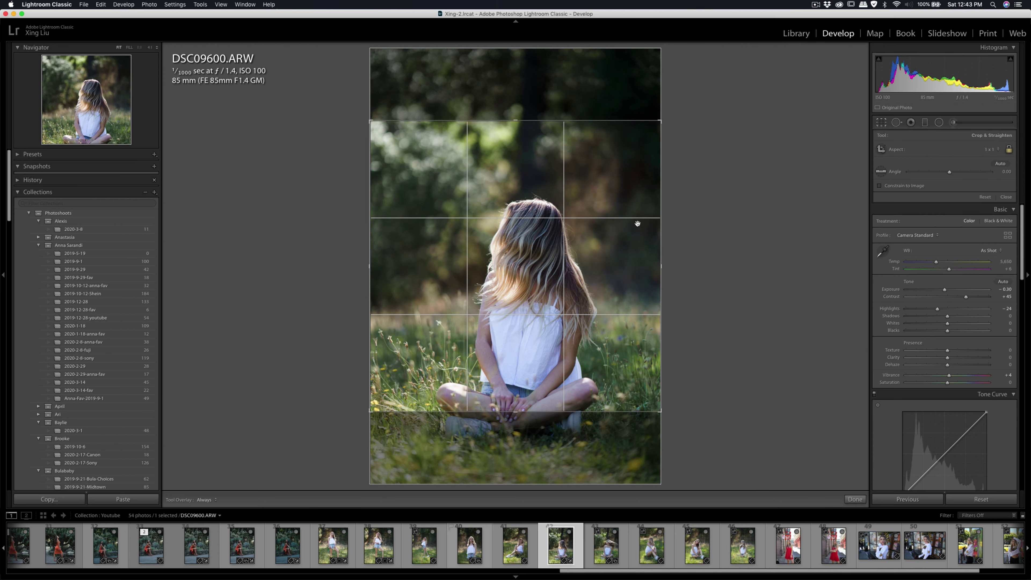
pyautogui.moveTo(638, 223); pyautogui.dragTo(609, 190)
pyautogui.moveTo(658, 121); pyautogui.dragTo(649, 132)
pyautogui.moveTo(622, 166); pyautogui.dragTo(598, 161)
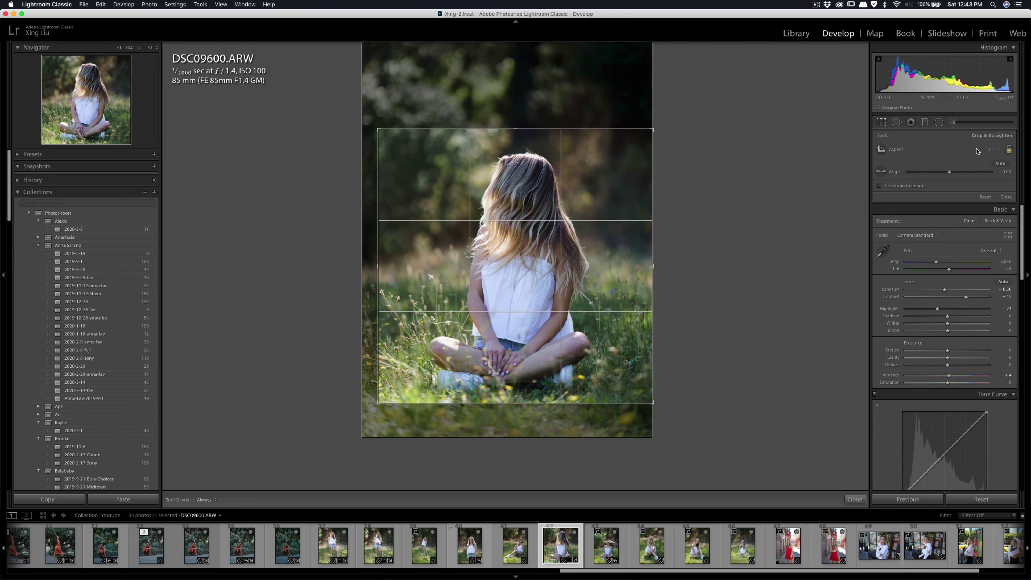
# Crop the photo to 4 x 5 / 8 x 10, keeping the seated woman and the grass below her in the frame.
pyautogui.click(990, 150)
pyautogui.click(982, 157)
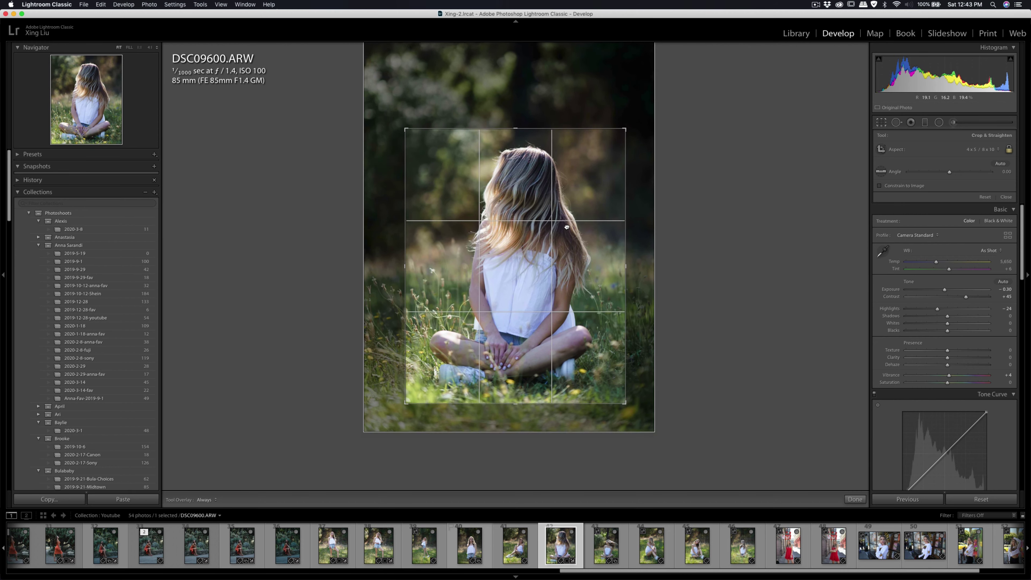
pyautogui.moveTo(567, 227); pyautogui.dragTo(585, 254)
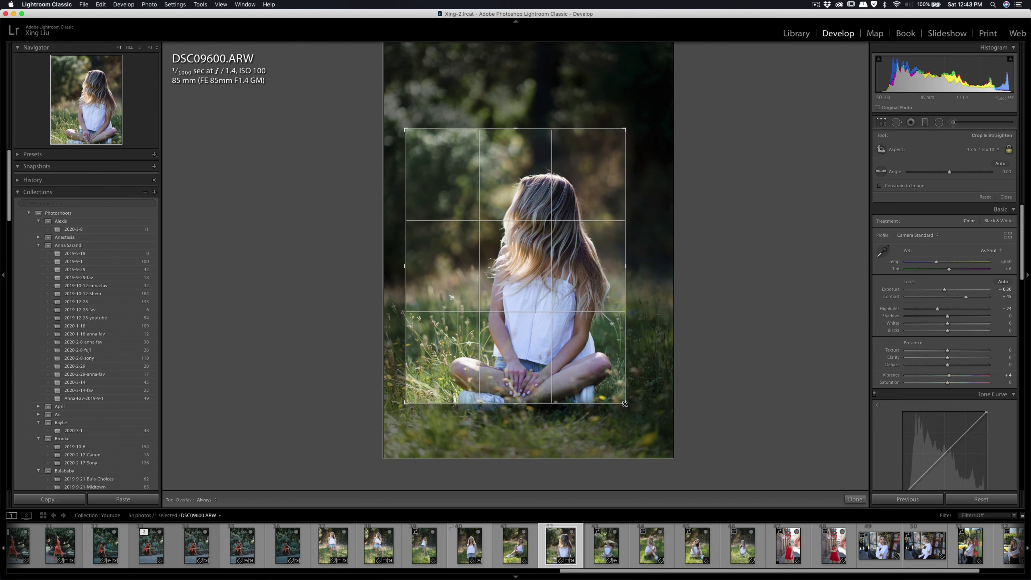
pyautogui.moveTo(624, 404); pyautogui.dragTo(656, 422)
pyautogui.moveTo(615, 367); pyautogui.dragTo(623, 372)
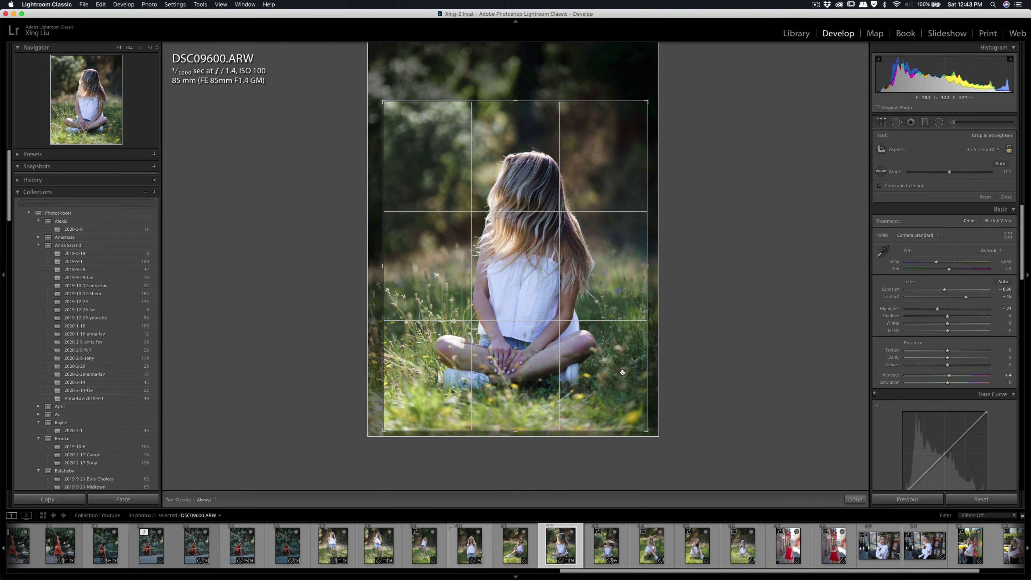
pyautogui.moveTo(648, 101); pyautogui.dragTo(651, 103)
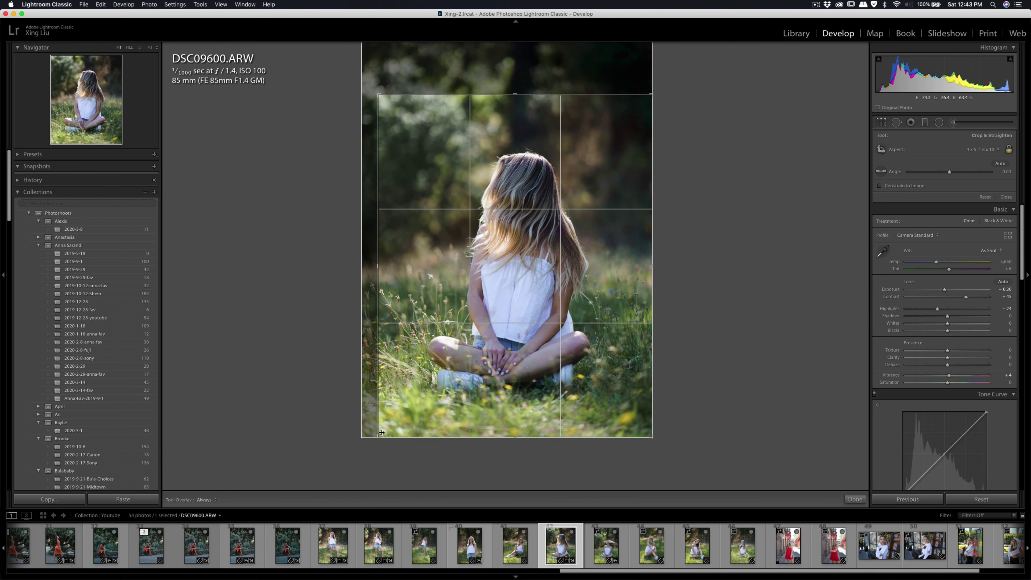
pyautogui.moveTo(380, 433); pyautogui.dragTo(386, 429)
pyautogui.moveTo(461, 332); pyautogui.dragTo(463, 326)
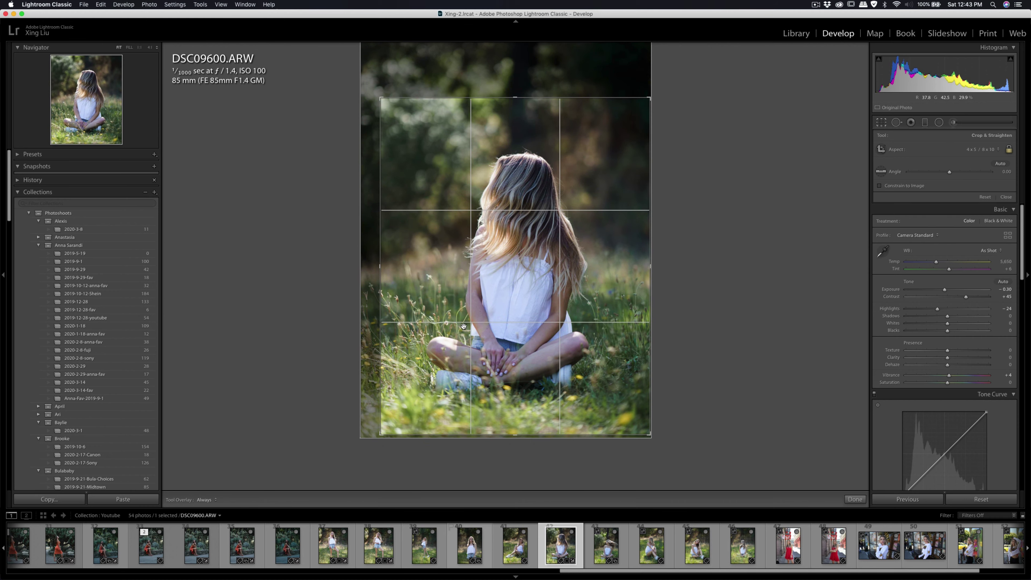
pyautogui.press('Return')
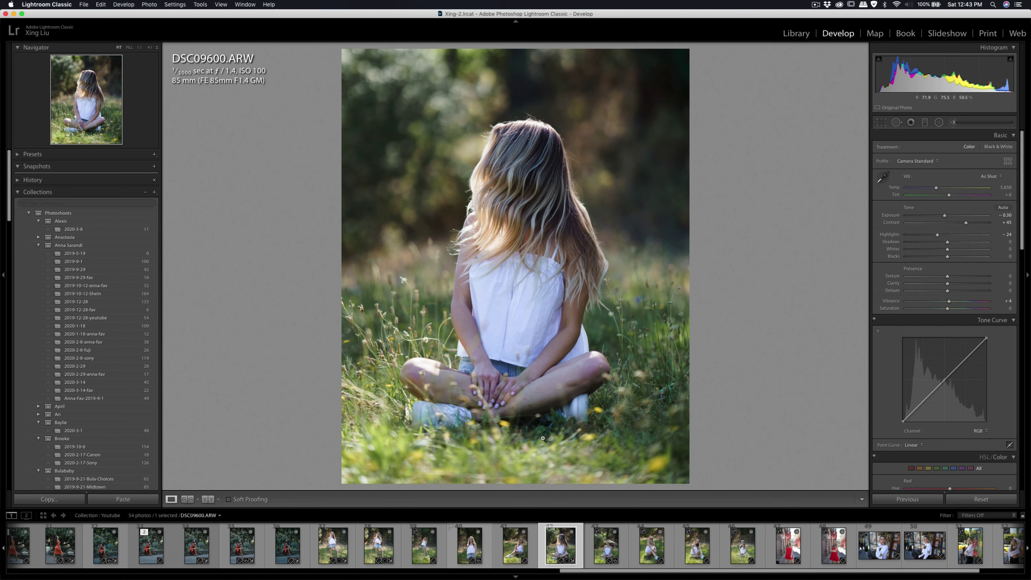
# Set yellow hue to −16, yellow saturation to −31 and green saturation to −34, and slightly adjust the contrast.
pyautogui.scroll(-8, 949, 326)
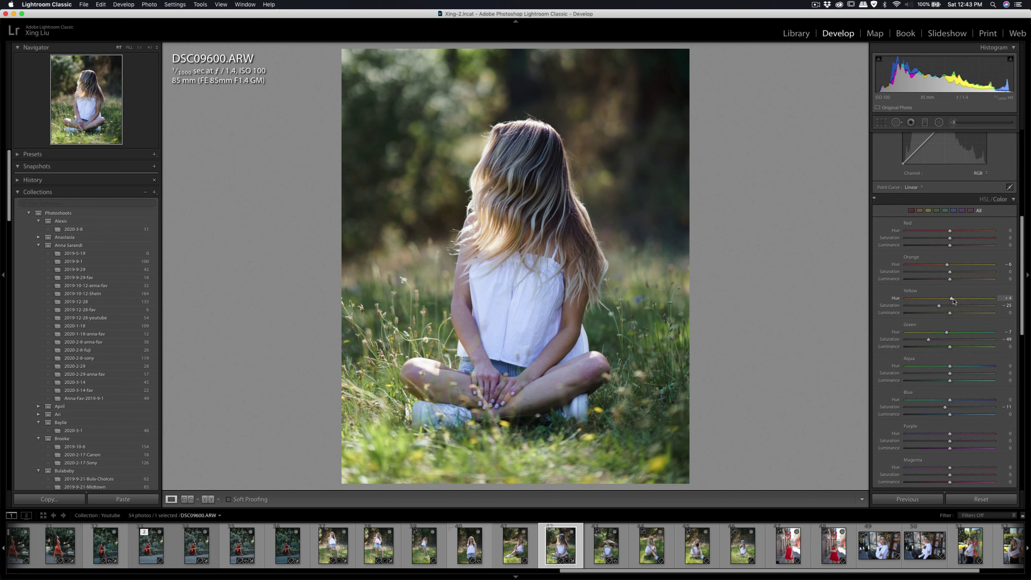
pyautogui.moveTo(951, 301)
pyautogui.mouseDown()
pyautogui.moveTo(935, 299)
pyautogui.moveTo(944, 300)
pyautogui.mouseUp()
pyautogui.moveTo(939, 305)
pyautogui.mouseDown()
pyautogui.moveTo(962, 308)
pyautogui.moveTo(941, 309)
pyautogui.mouseUp()
pyautogui.moveTo(925, 341)
pyautogui.mouseDown()
pyautogui.moveTo(937, 341)
pyautogui.moveTo(904, 341)
pyautogui.moveTo(952, 341)
pyautogui.moveTo(938, 343)
pyautogui.mouseUp()
pyautogui.scroll(10, 953, 343)
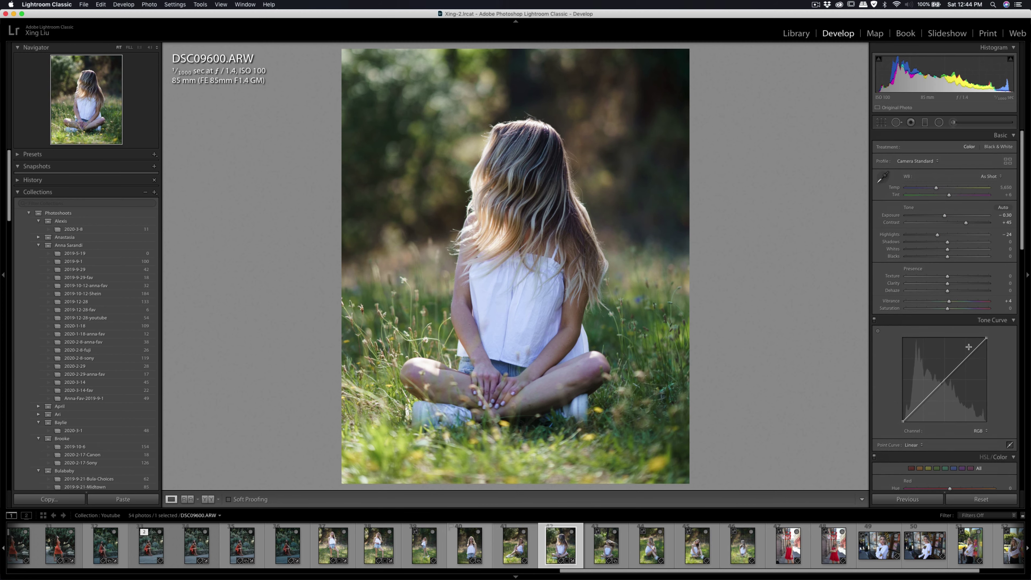
pyautogui.moveTo(967, 226); pyautogui.dragTo(968, 226)
pyautogui.scroll(-5, 968, 331)
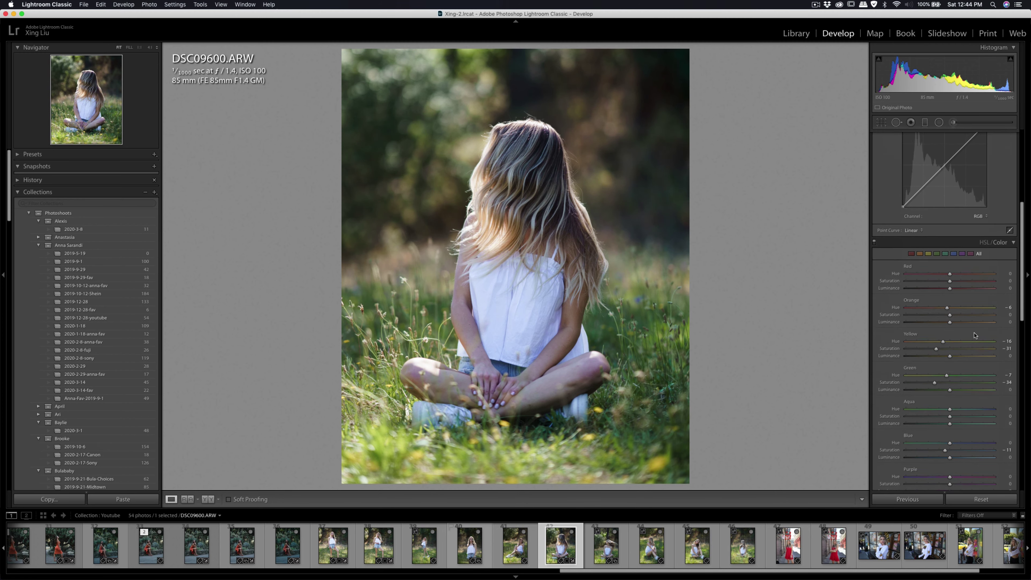
# Brush a Shadows adjustment over the seated woman's white top in DSC09600.ARW, using a brush size of 20.
pyautogui.scroll(3, 954, 284)
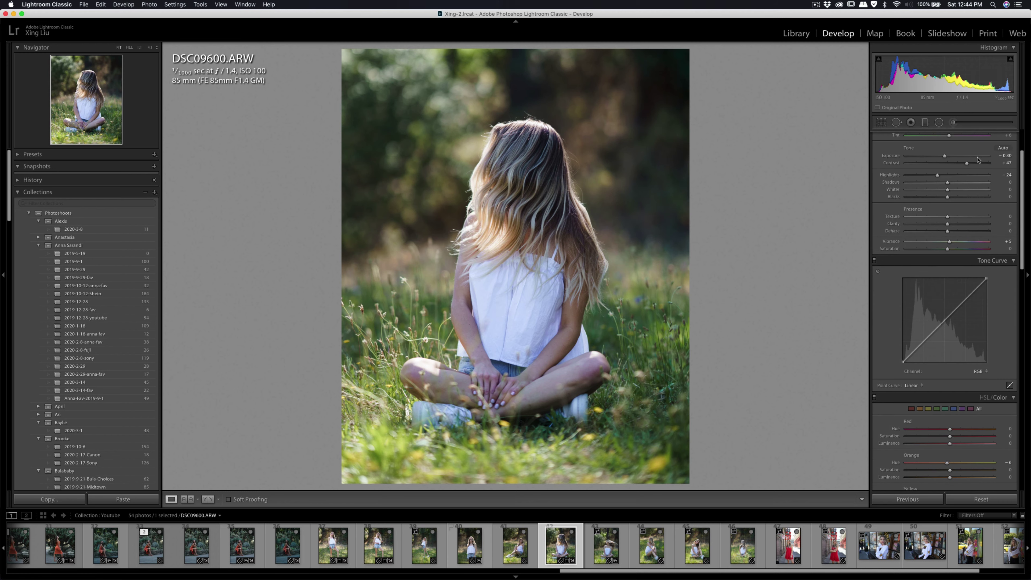
pyautogui.click(953, 123)
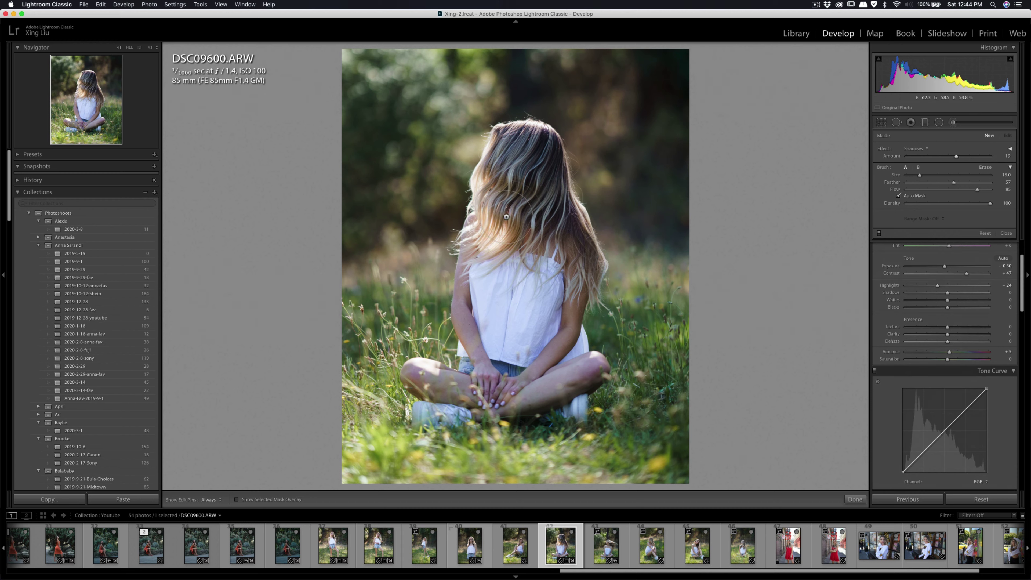
pyautogui.scroll(5, 517, 232)
pyautogui.press('h')
pyautogui.moveTo(496, 354)
pyautogui.mouseDown()
pyautogui.moveTo(484, 362)
pyautogui.moveTo(546, 379)
pyautogui.moveTo(542, 365)
pyautogui.moveTo(558, 353)
pyautogui.mouseUp()
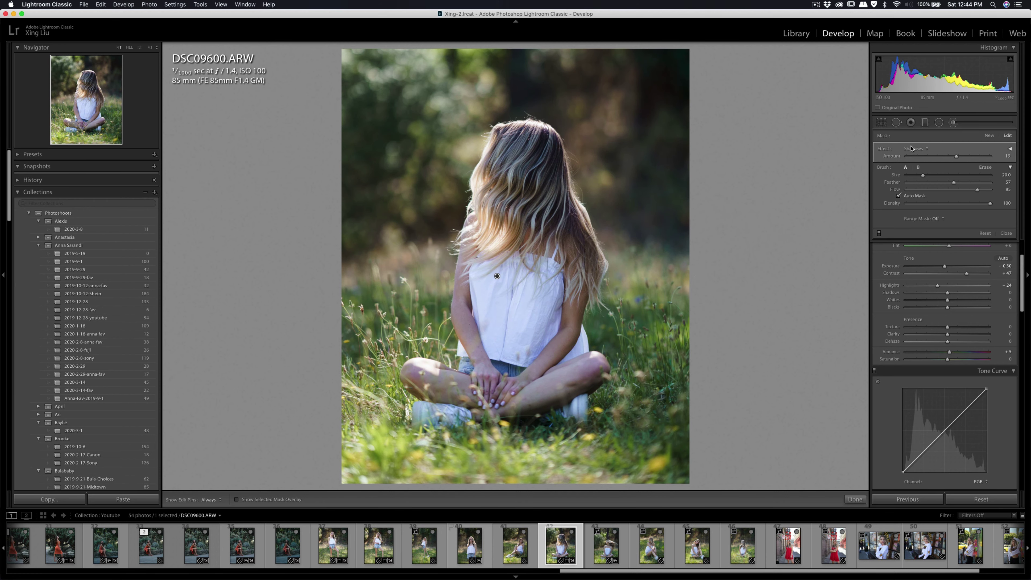
pyautogui.click(881, 123)
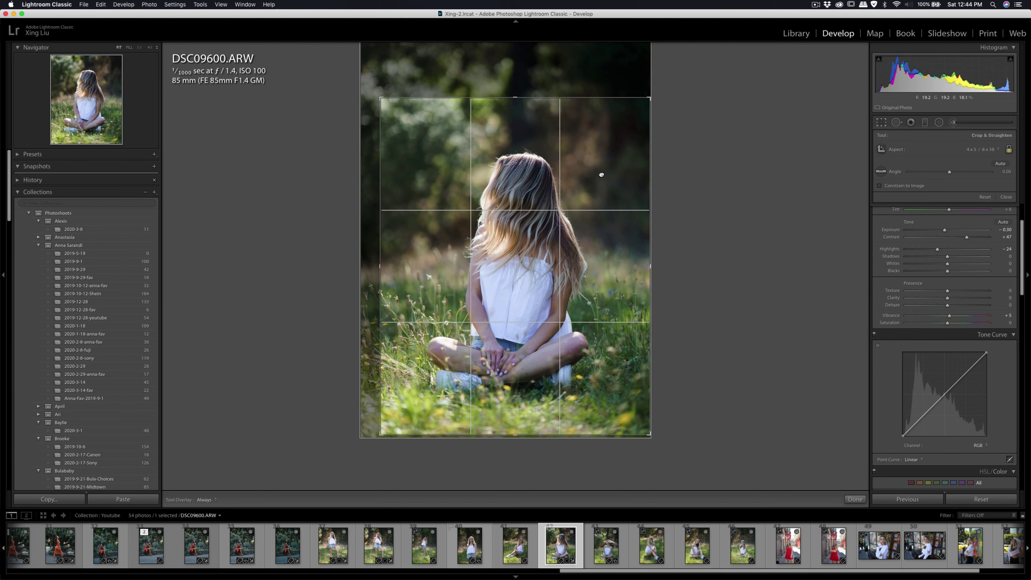
pyautogui.press('r')
# Open a copy of DSC09600.ARW with Lightroom adjustments for editing in Portraiture 3.
pyautogui.rightClick(511, 286)
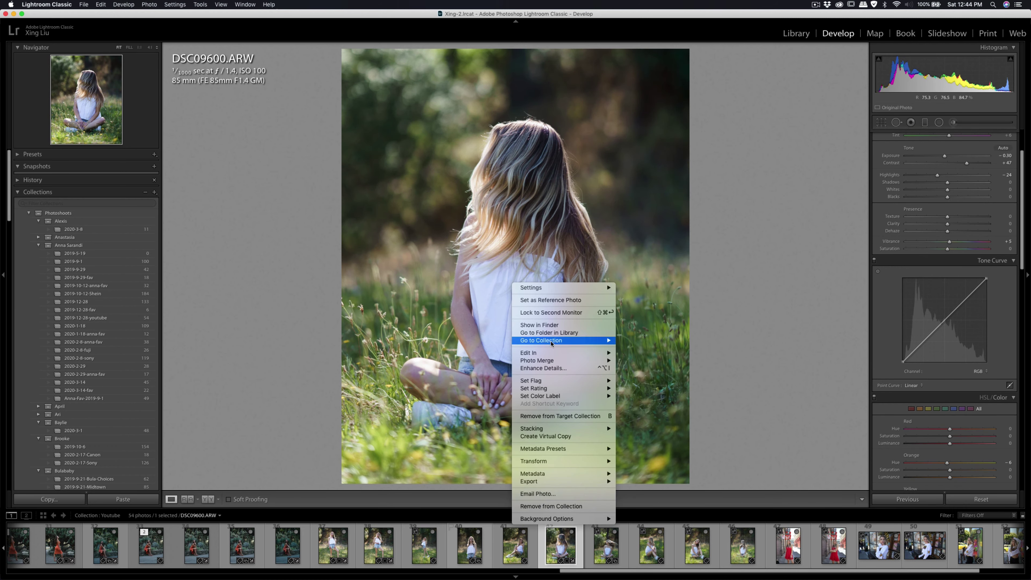
pyautogui.moveTo(582, 352)
pyautogui.click(641, 371)
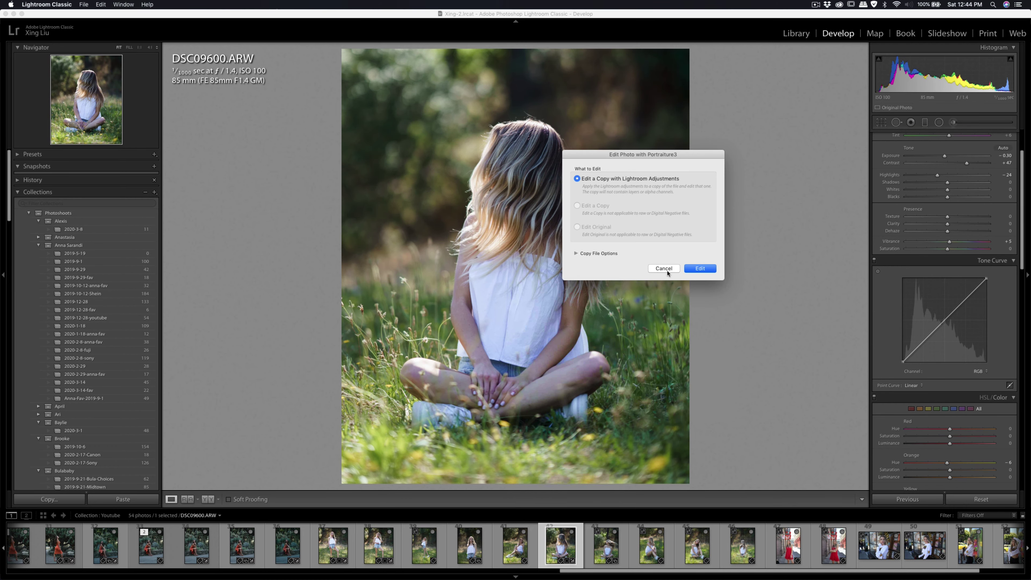
pyautogui.click(695, 270)
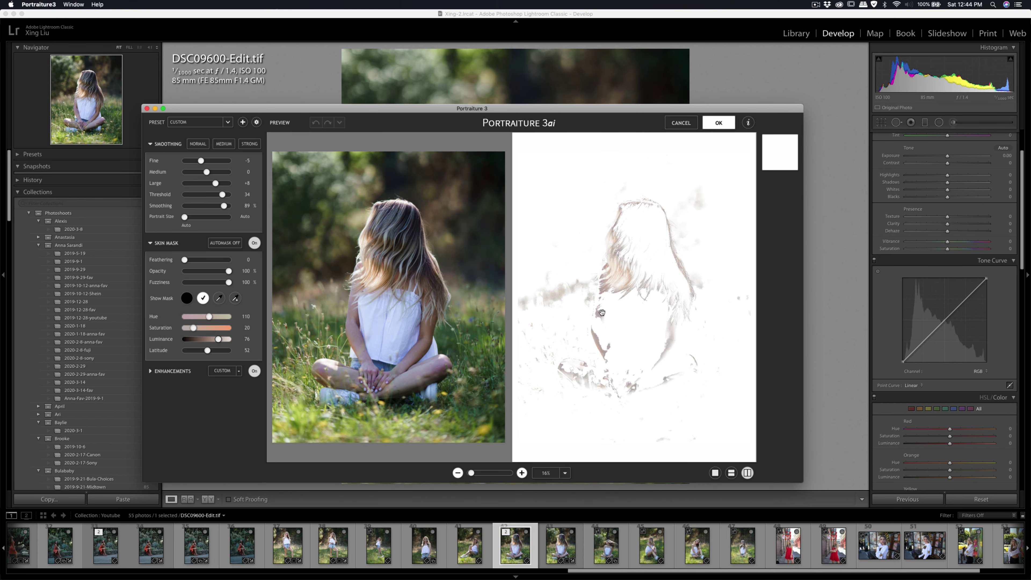
# Sample skin tones from the woman's arm and legs for the Portraiture skin mask, and apply the smoothing to the copy.
pyautogui.click(220, 299)
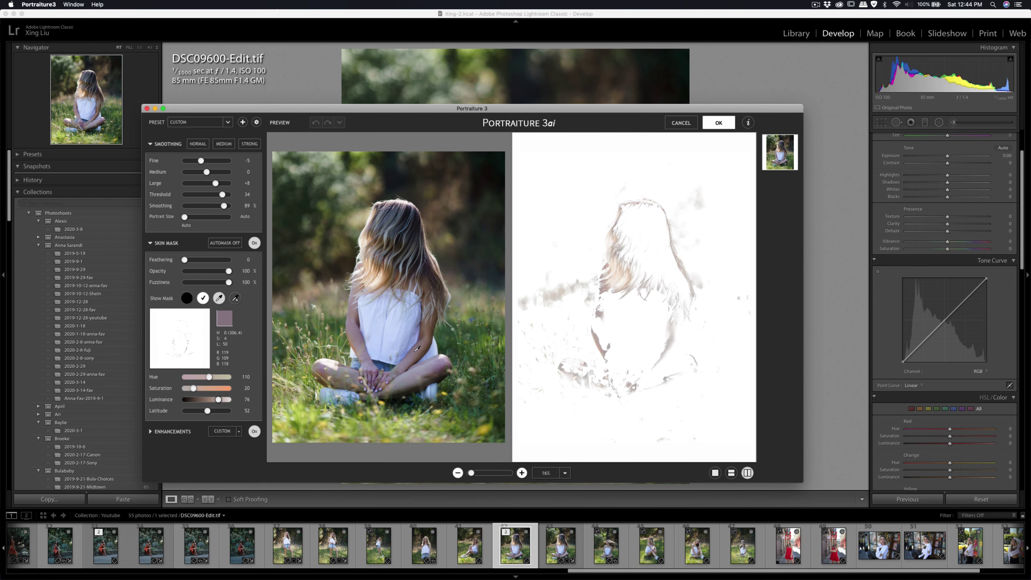
pyautogui.click(638, 375)
pyautogui.click(662, 360)
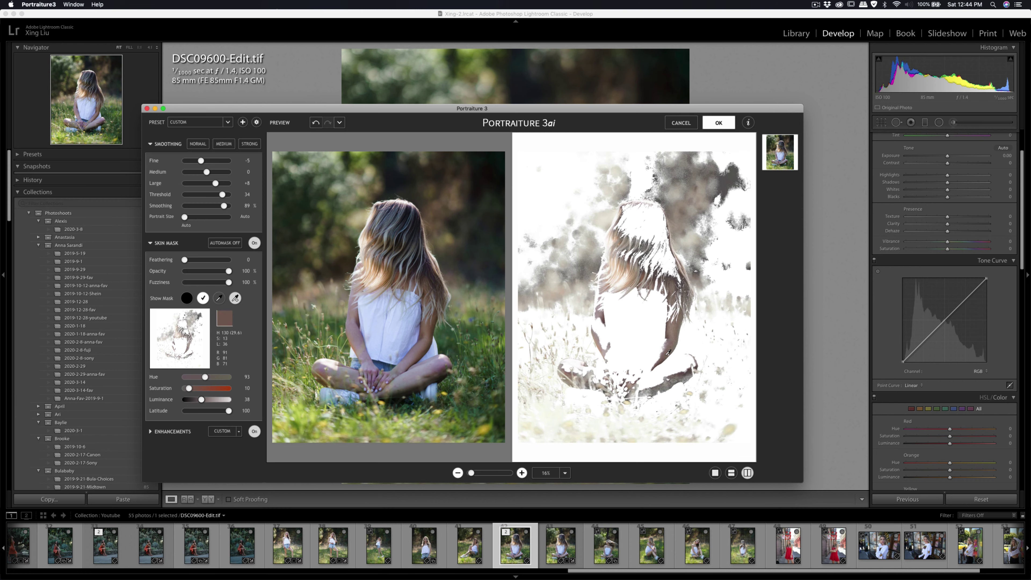
pyautogui.click(669, 373)
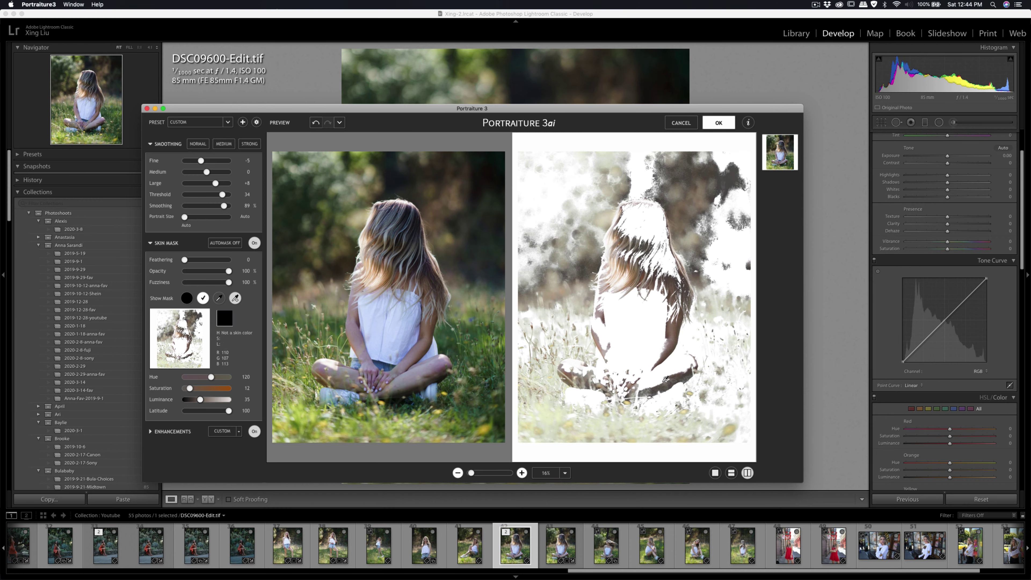
pyautogui.click(733, 165)
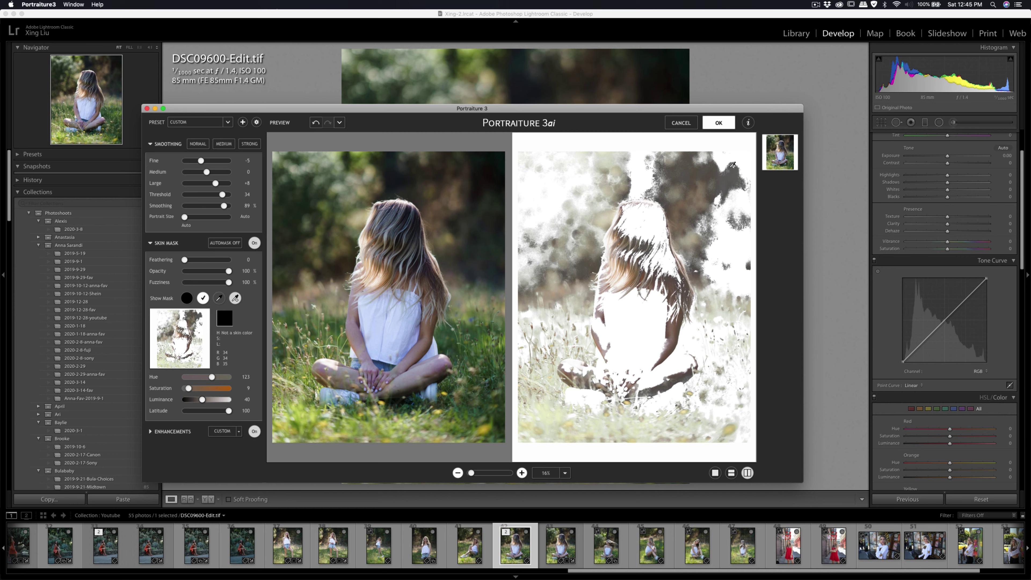
pyautogui.click(718, 123)
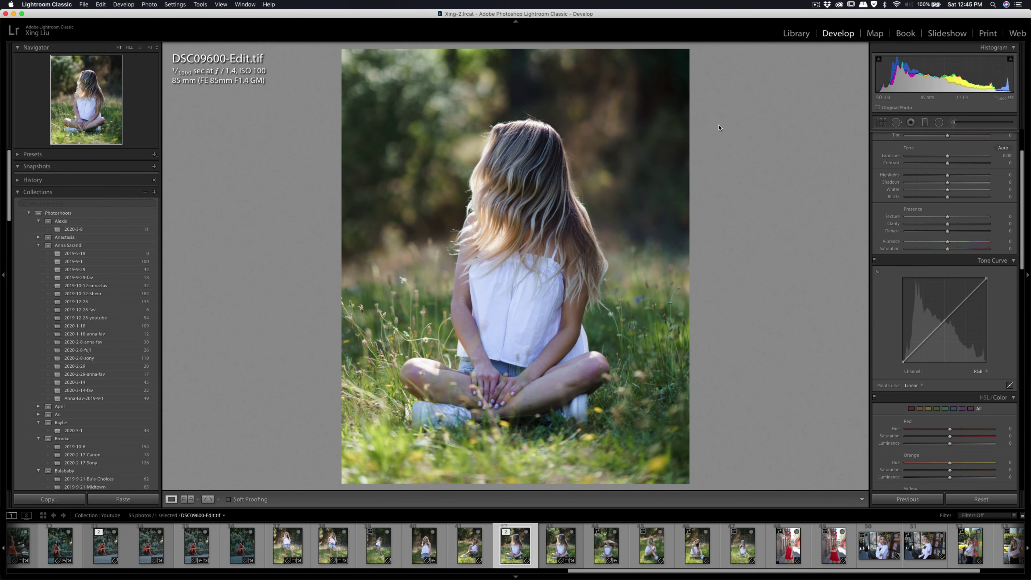
# Return to DSC09600.ARW and brush a Soften Skin (Lite) adjustment over the woman's arms and legs.
pyautogui.click(563, 544)
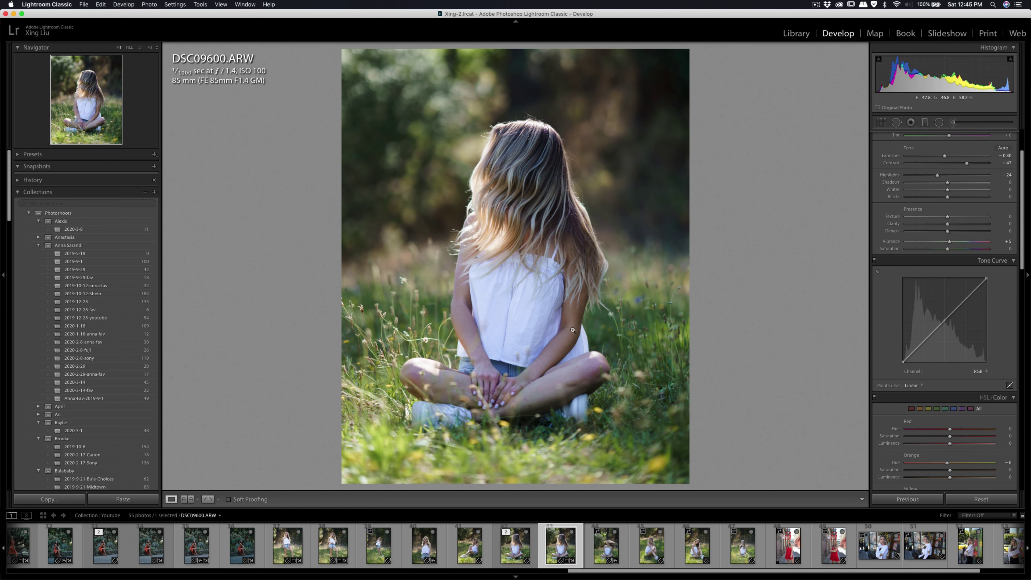
pyautogui.click(953, 122)
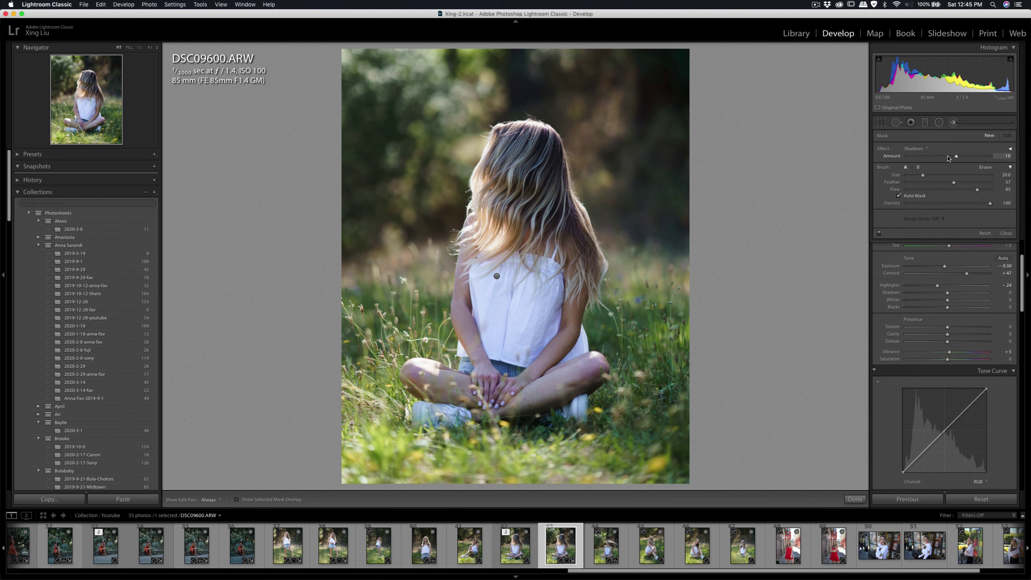
pyautogui.click(927, 149)
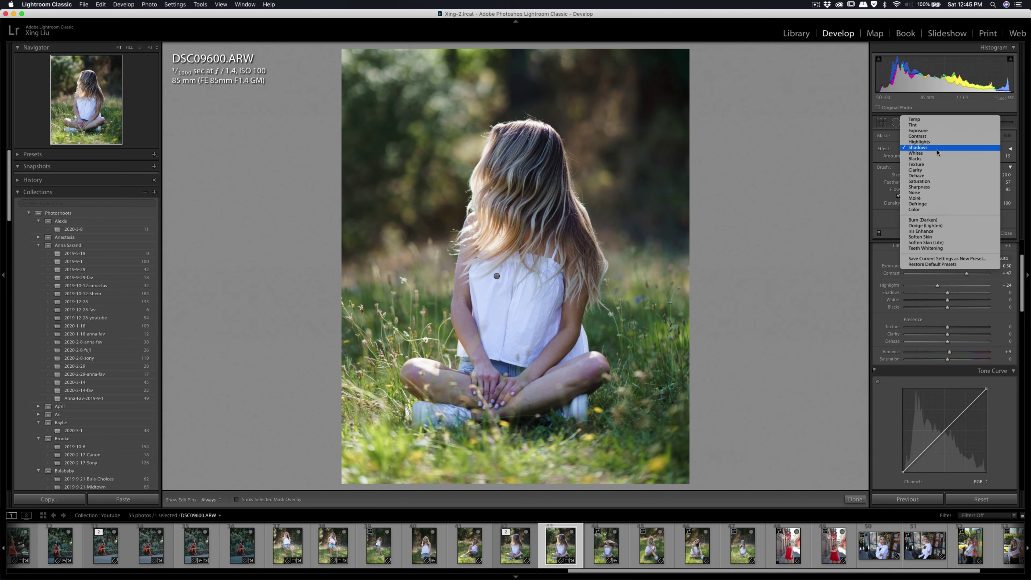
pyautogui.click(926, 243)
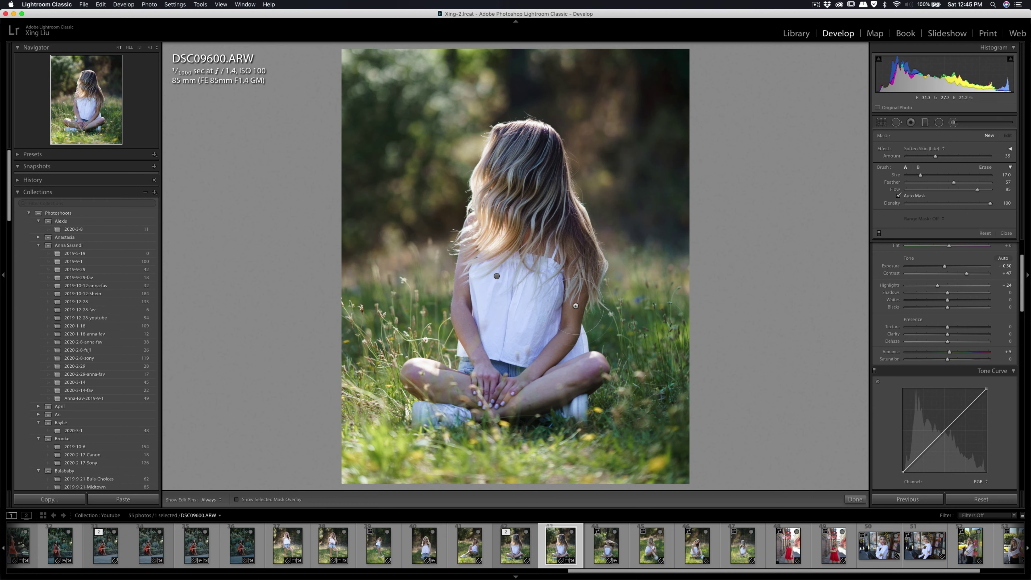
pyautogui.press('h')
pyautogui.moveTo(523, 378); pyautogui.dragTo(569, 381)
pyautogui.scroll(-2, 569, 381)
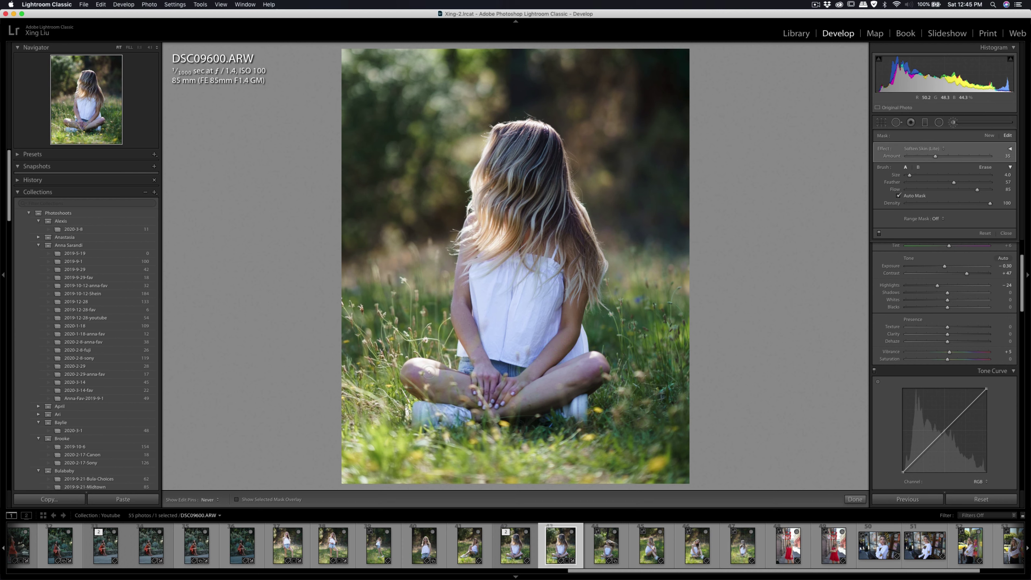
pyautogui.press('h')
pyautogui.press('h')
pyautogui.click(988, 136)
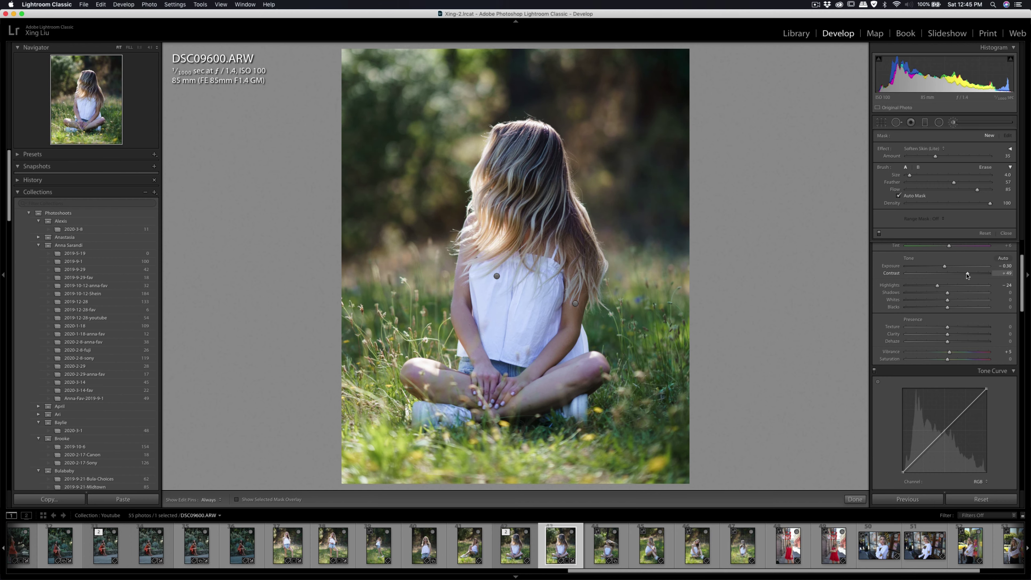
# Set the contrast to +50, rotate the 4 x 5 crop to an angle of −0.71 and slightly adjust its frame.
pyautogui.moveTo(967, 274); pyautogui.dragTo(968, 274)
pyautogui.click(881, 124)
pyautogui.moveTo(706, 156); pyautogui.dragTo(706, 157)
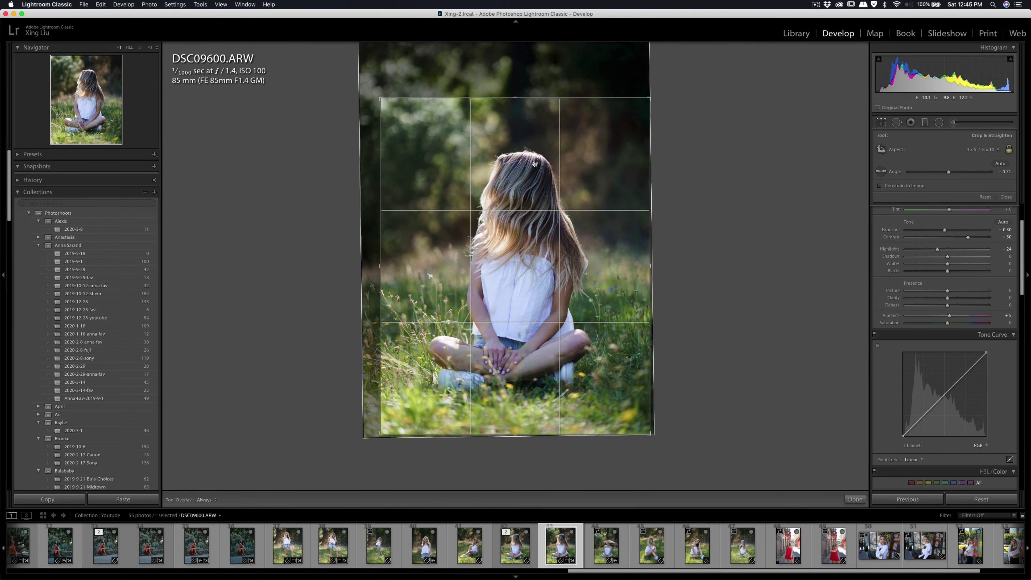
pyautogui.moveTo(385, 103); pyautogui.dragTo(410, 109)
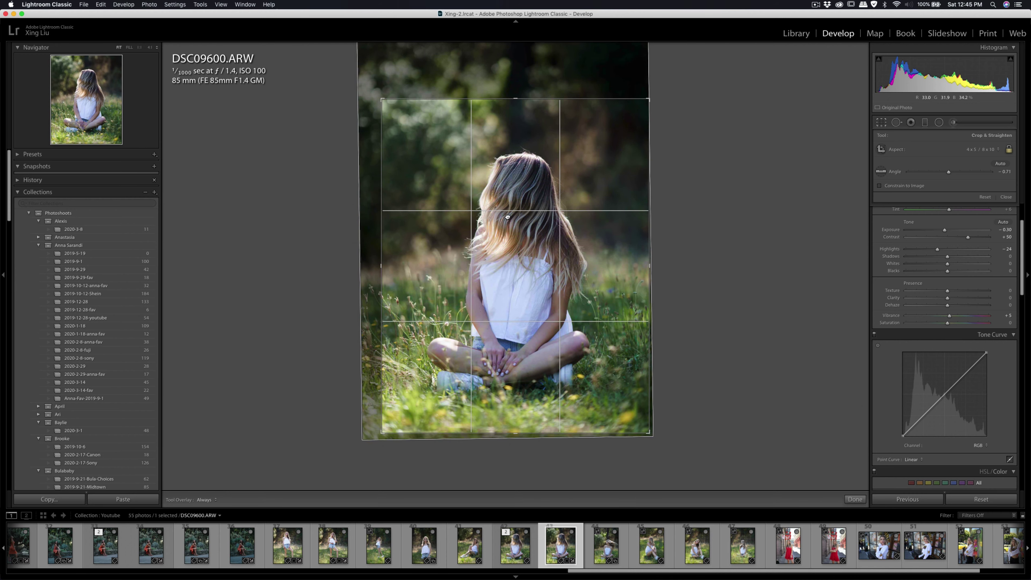
pyautogui.press('Return')
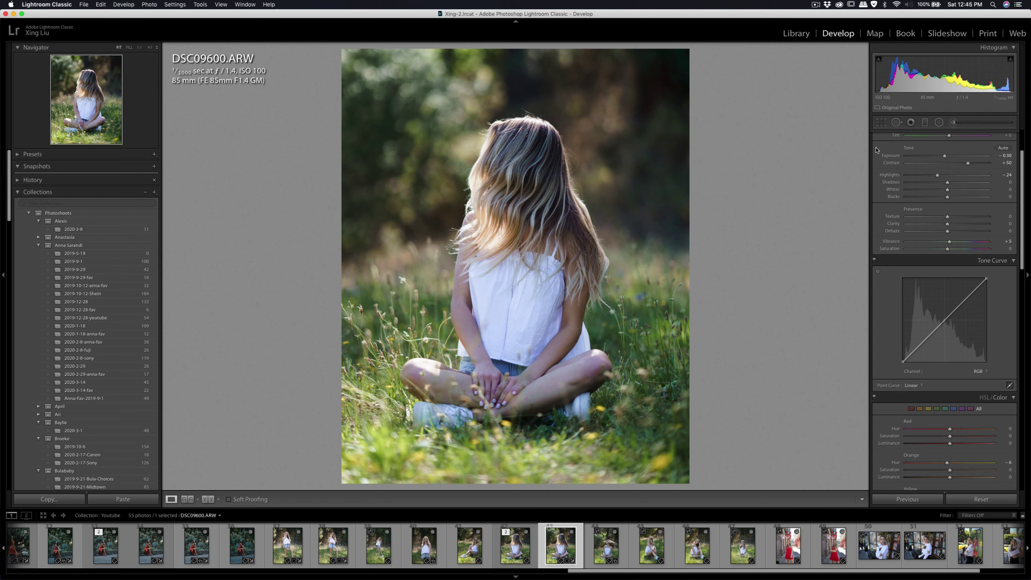
# Straighten the photo to an angle of −1.05 and tighten the 4 x 5 crop slightly around the seated woman.
pyautogui.click(882, 123)
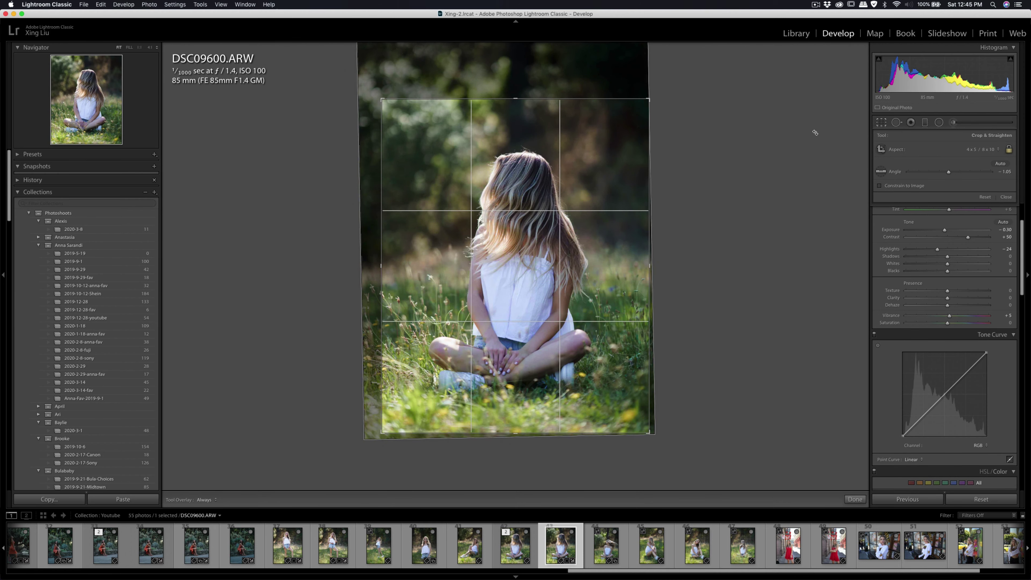
pyautogui.moveTo(499, 157); pyautogui.dragTo(498, 156)
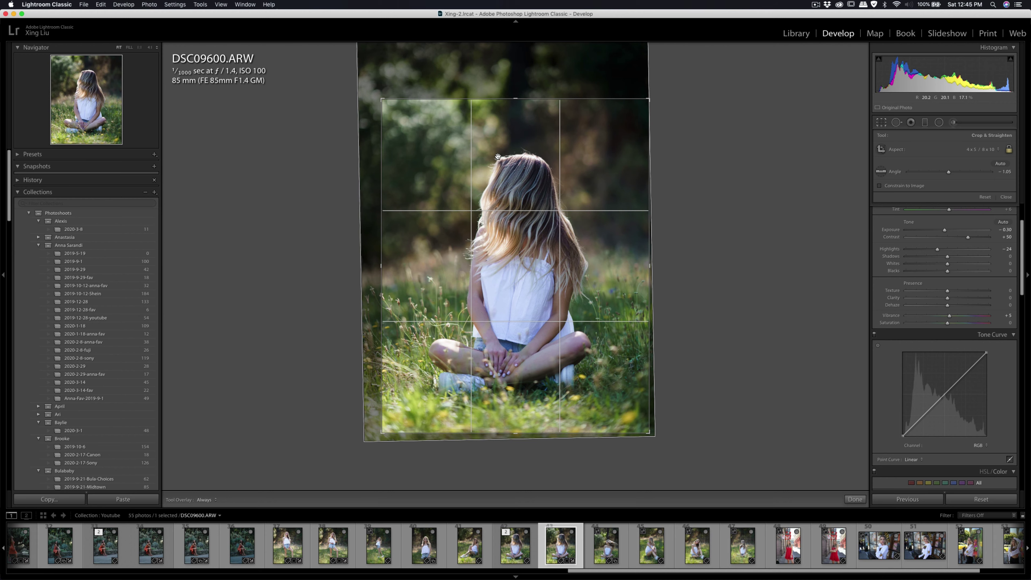
pyautogui.moveTo(381, 432); pyautogui.dragTo(383, 430)
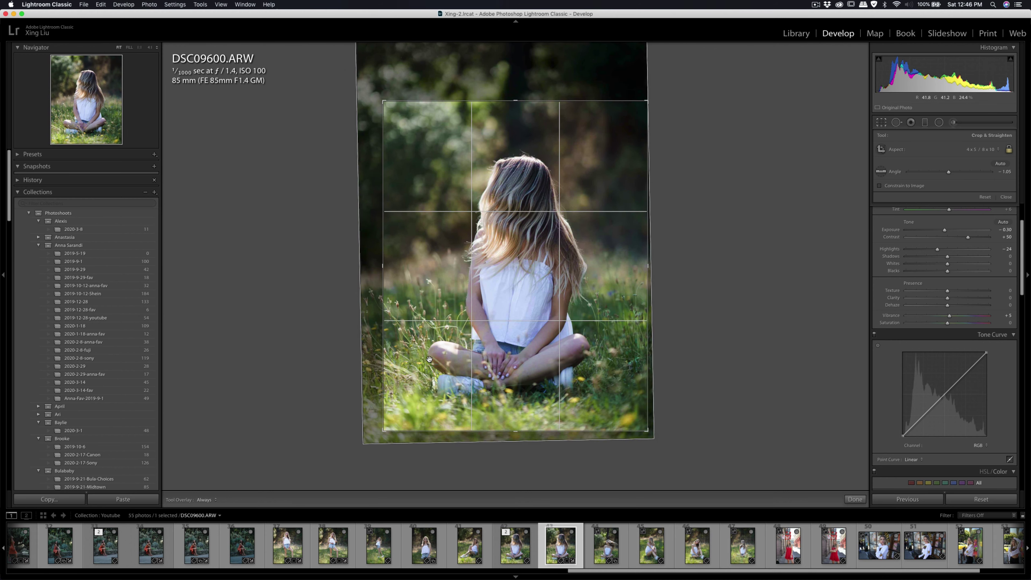
pyautogui.press('Return')
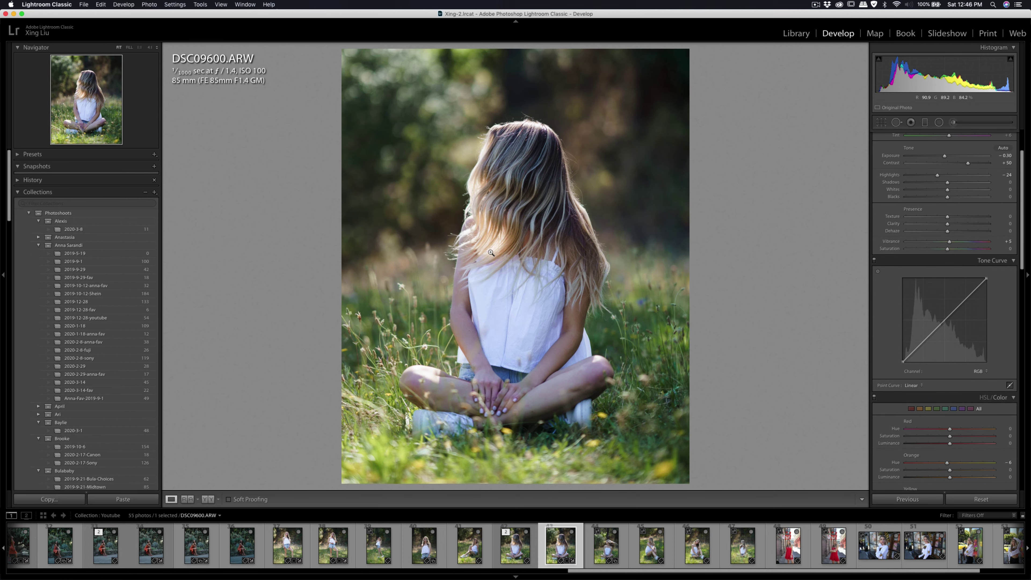
# Fine-tune the crop framing of DSC09600.ARW and export the photo.
pyautogui.press('r')
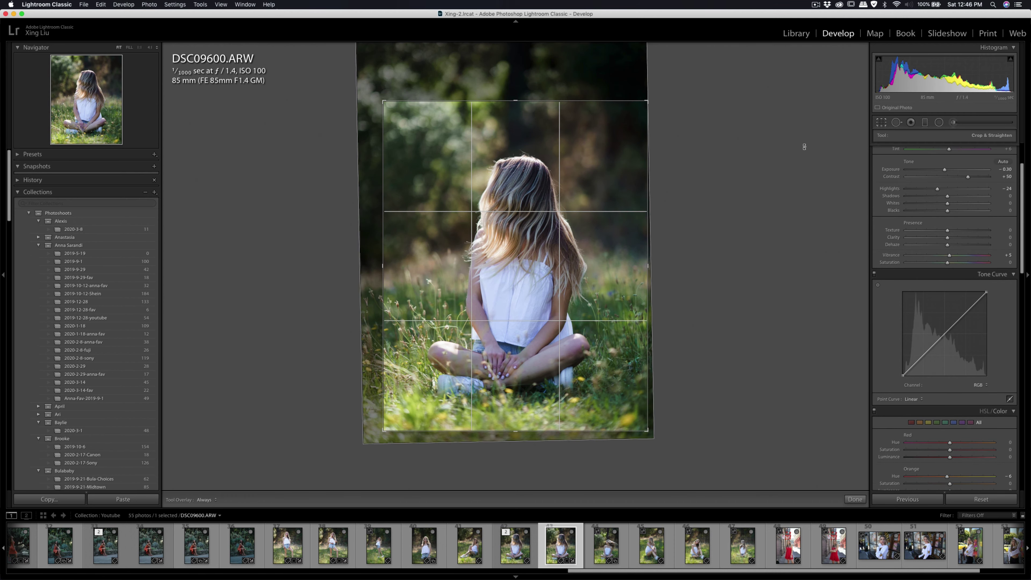
pyautogui.press('Return')
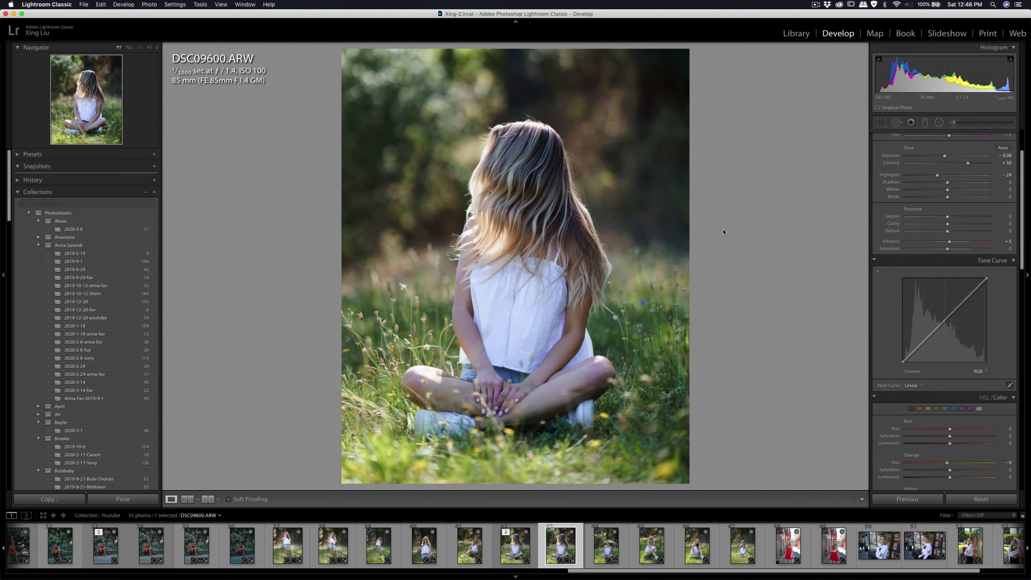
pyautogui.press('super+shift+e')
pyautogui.click(661, 313)
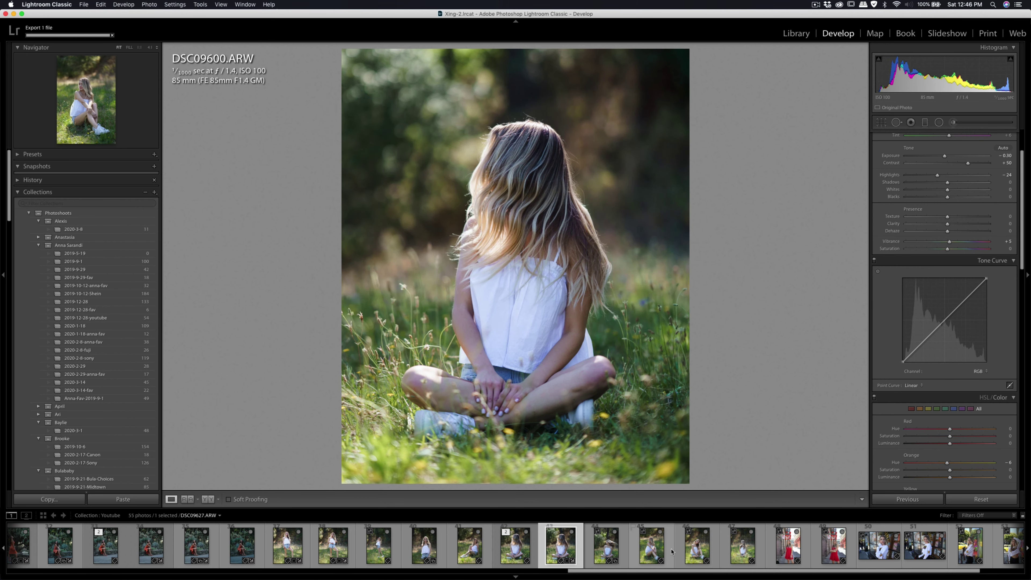
# Open DSC09648.ARW and brush a Soften Skin (Lite) adjustment over the woman's face, including the areas under her eyes.
pyautogui.click(695, 556)
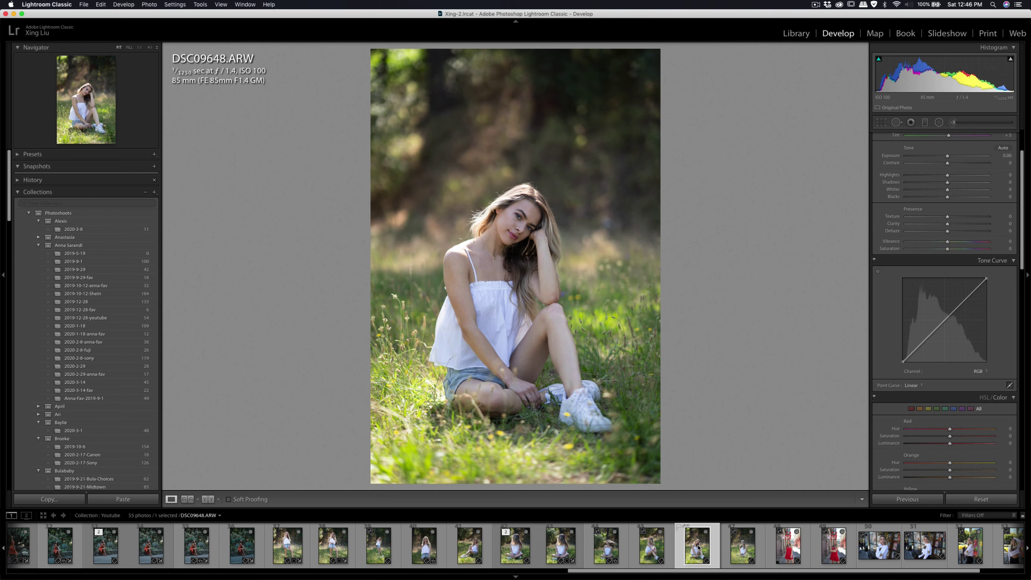
pyautogui.click(518, 220)
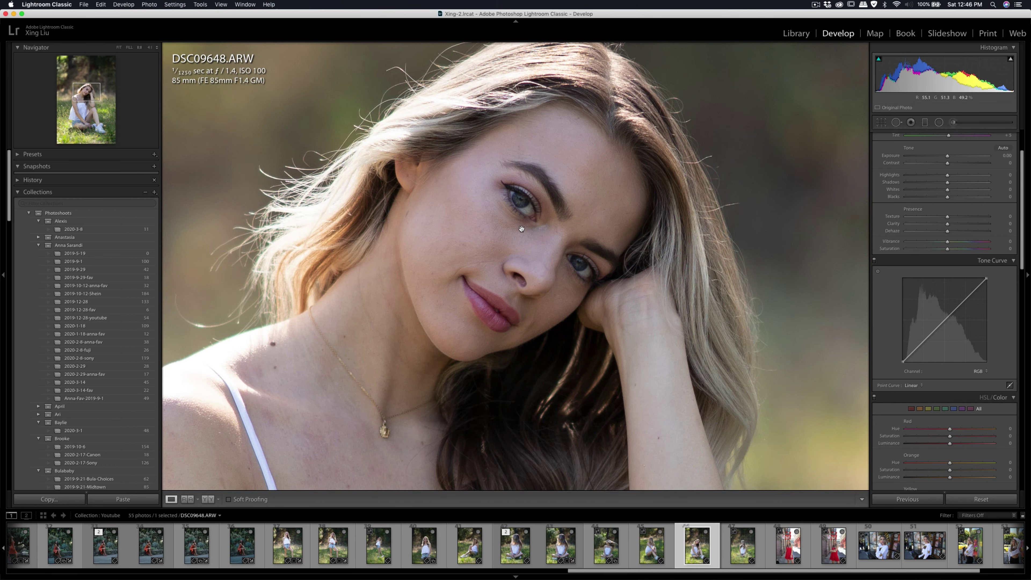
pyautogui.press('k')
pyautogui.press('h')
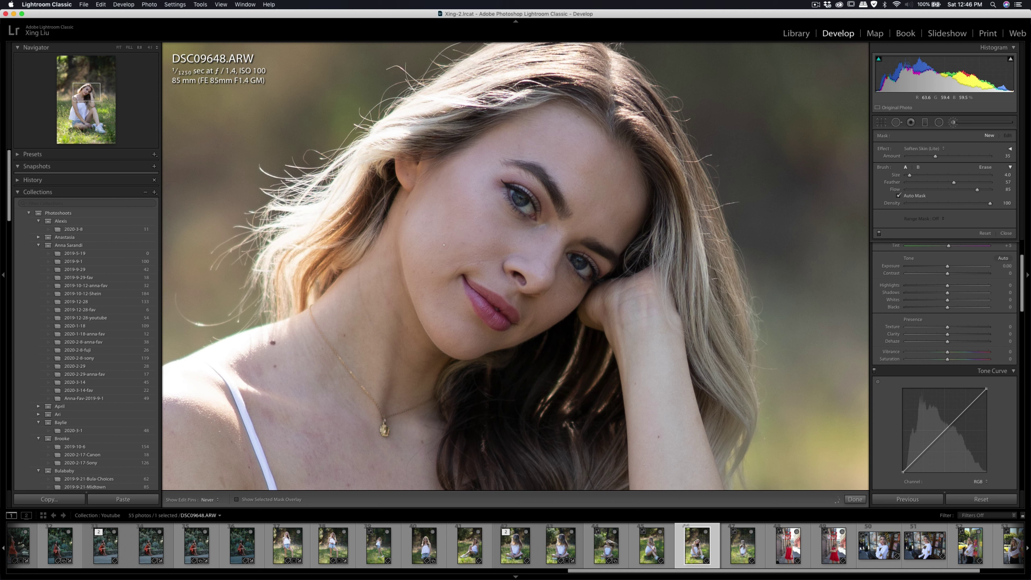
pyautogui.moveTo(466, 185); pyautogui.dragTo(446, 187)
pyautogui.scroll(3, 433, 189)
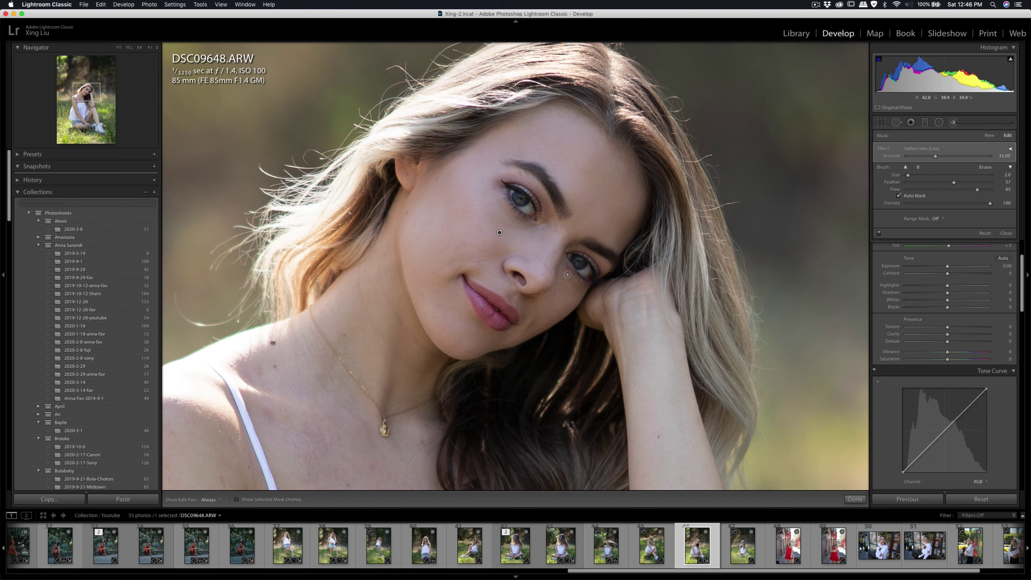
pyautogui.press('h')
# Heal two small blemishes on the woman's cheek below her eye with the Spot Removal tool in Heal mode.
pyautogui.press('q')
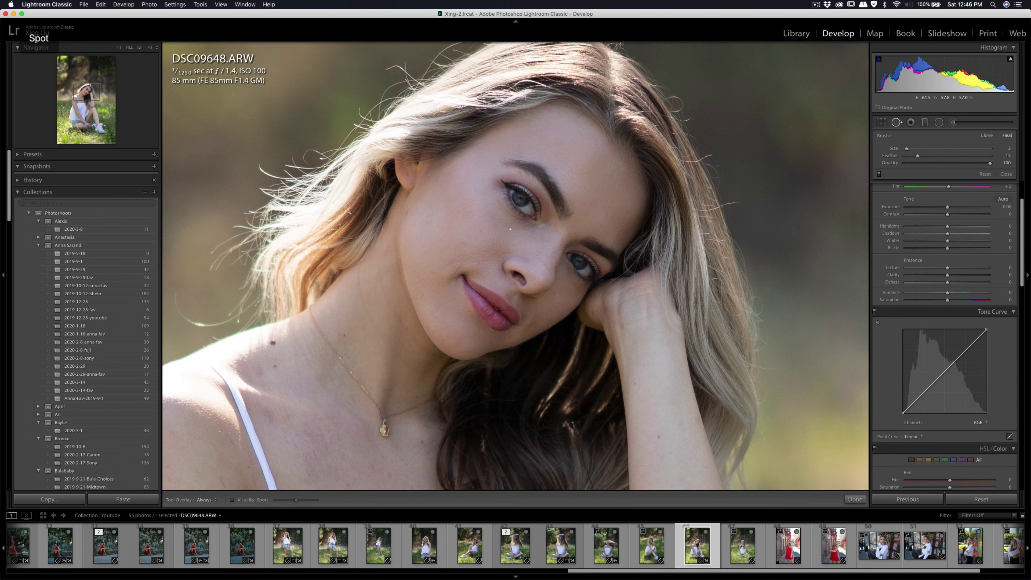
pyautogui.click(480, 231)
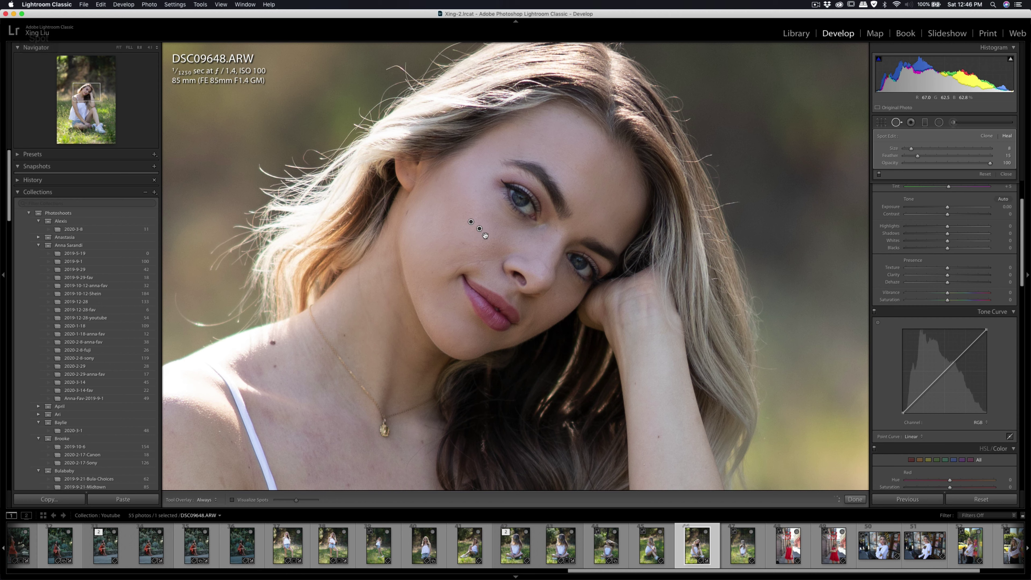
pyautogui.press('q')
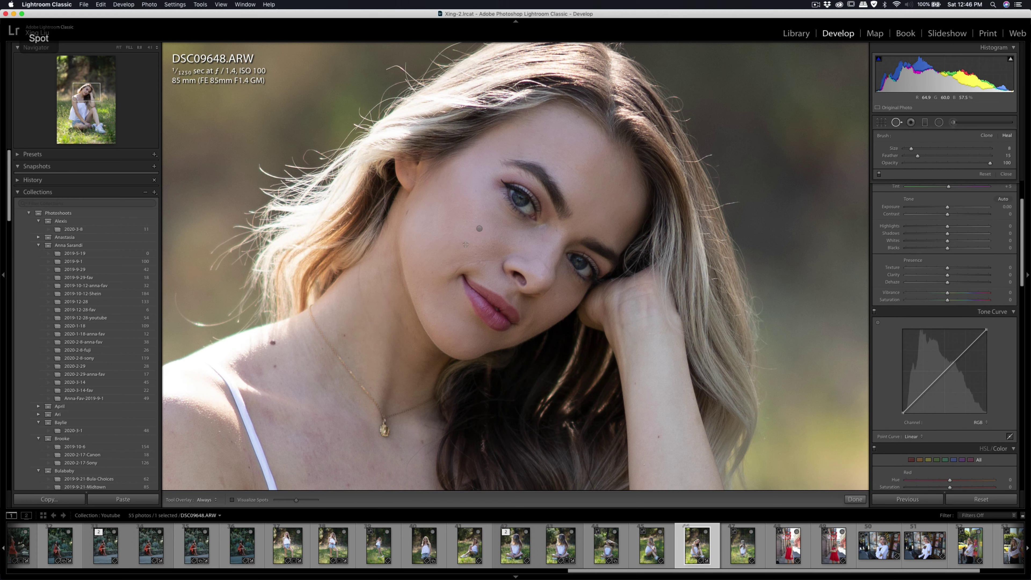
pyautogui.press('q')
pyautogui.press('q')
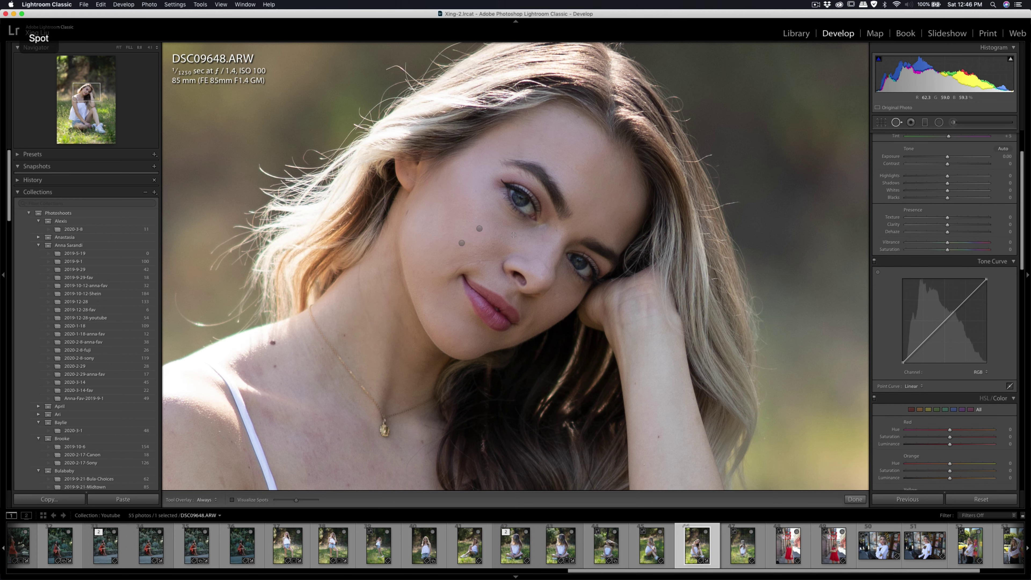
# Heal the creases under the same eye with two strokes, moving each sample area from the forehead to the upper cheek.
pyautogui.moveTo(489, 217)
pyautogui.mouseDown()
pyautogui.moveTo(534, 230)
pyautogui.moveTo(485, 214)
pyautogui.mouseUp()
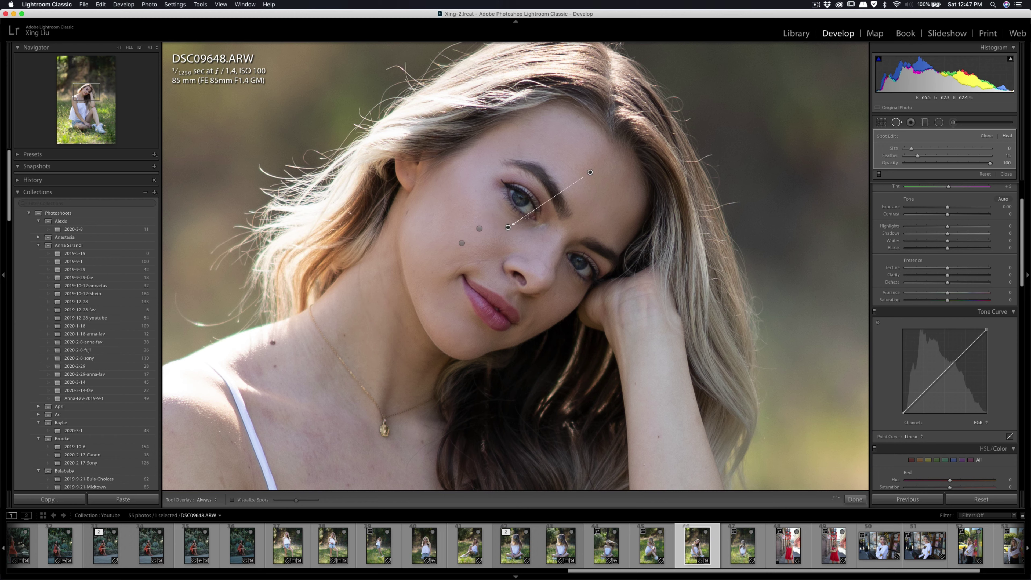
pyautogui.moveTo(586, 171); pyautogui.dragTo(498, 237)
pyautogui.press('q')
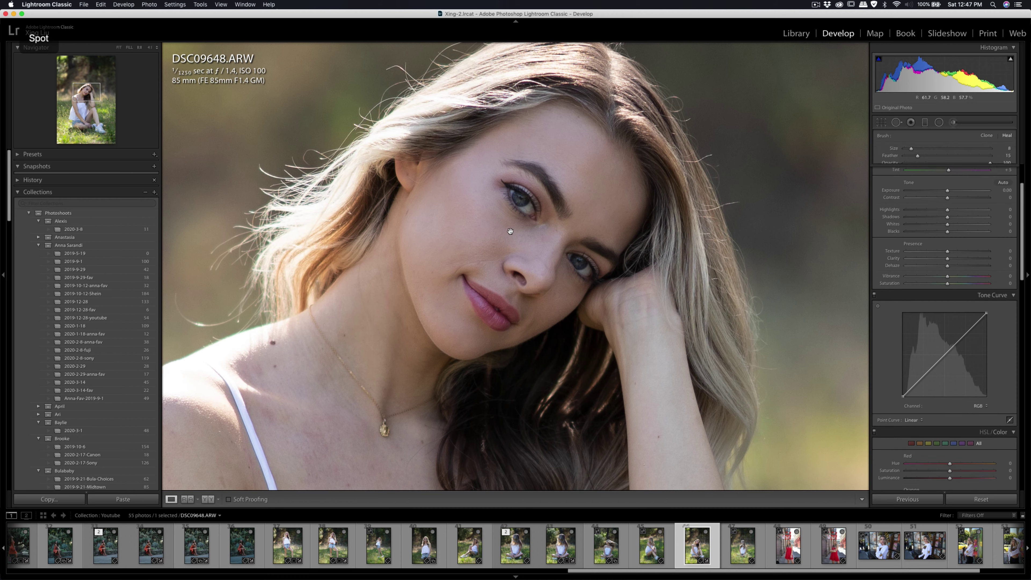
pyautogui.press('q')
pyautogui.moveTo(492, 214); pyautogui.dragTo(534, 227)
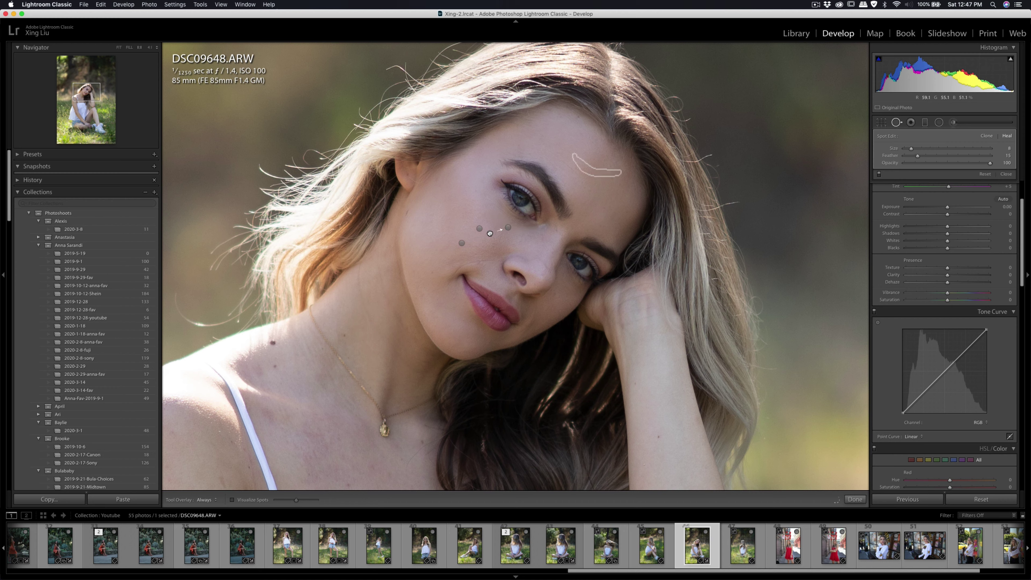
pyautogui.moveTo(595, 169)
pyautogui.mouseDown()
pyautogui.moveTo(484, 230)
pyautogui.moveTo(502, 235)
pyautogui.mouseUp()
pyautogui.press('q')
pyautogui.press('q')
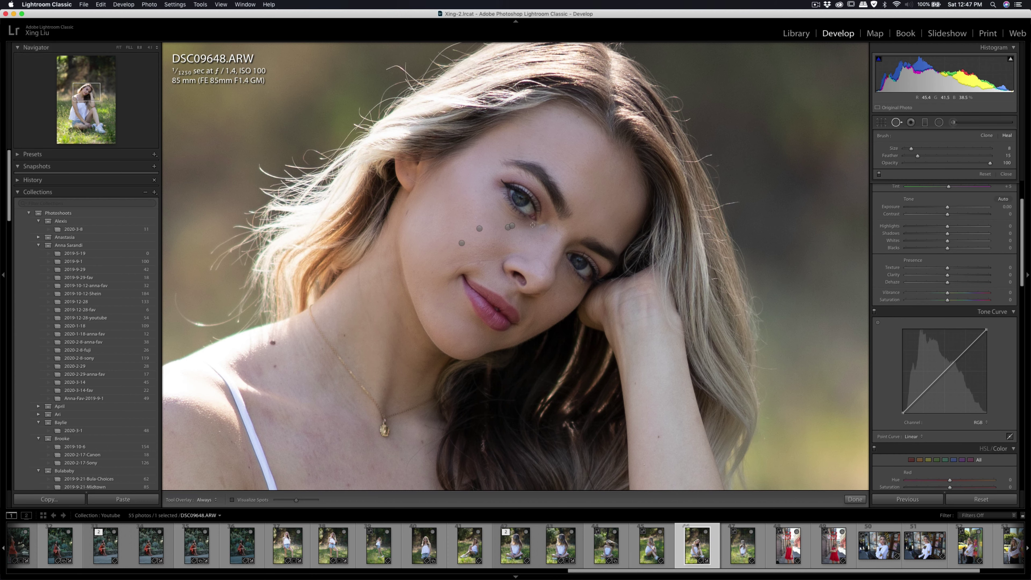
# Heal the skin beneath the inner corner of the same eye beside the nose.
pyautogui.click(532, 225)
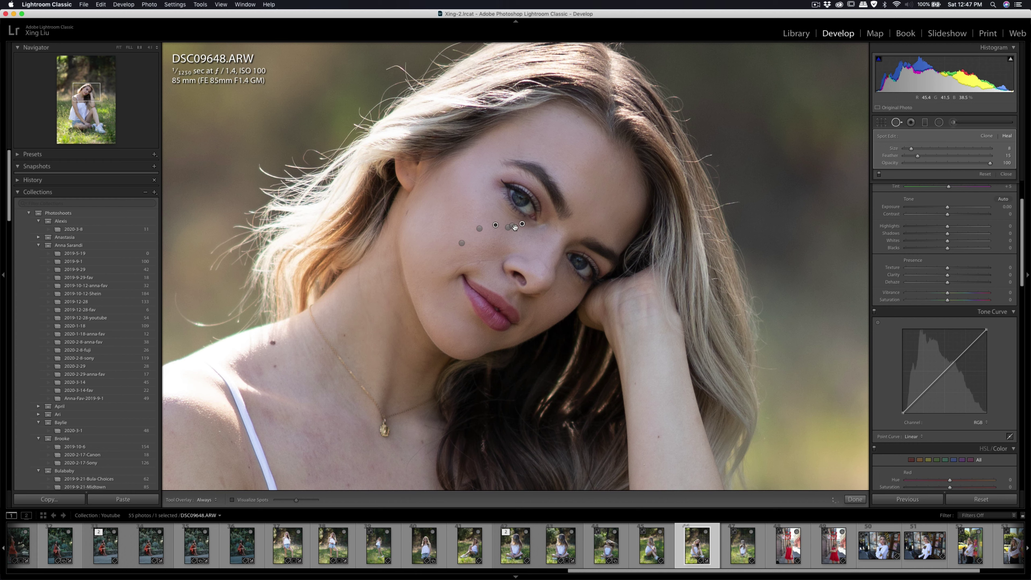
pyautogui.press('q')
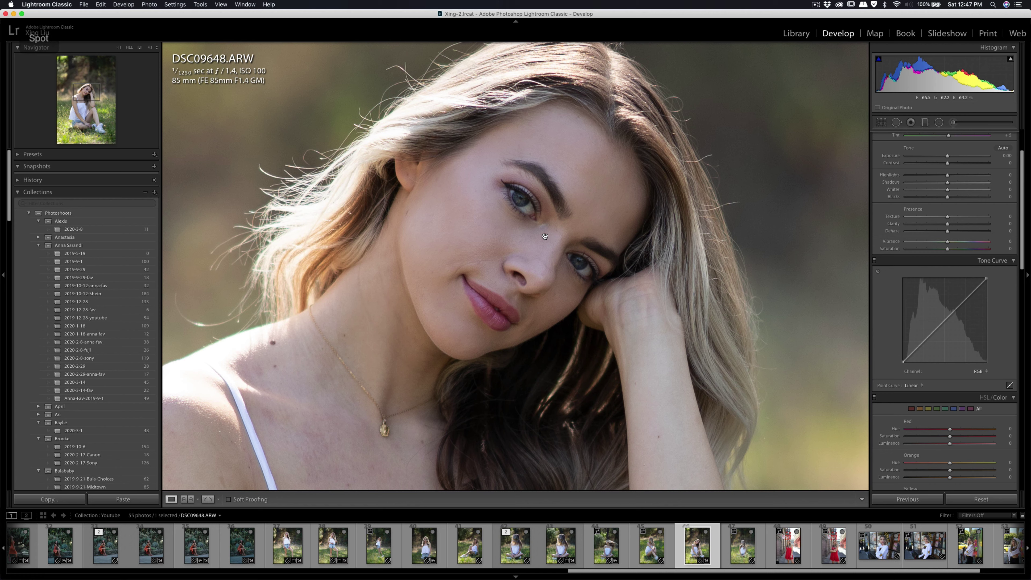
pyautogui.press('q')
pyautogui.click(526, 223)
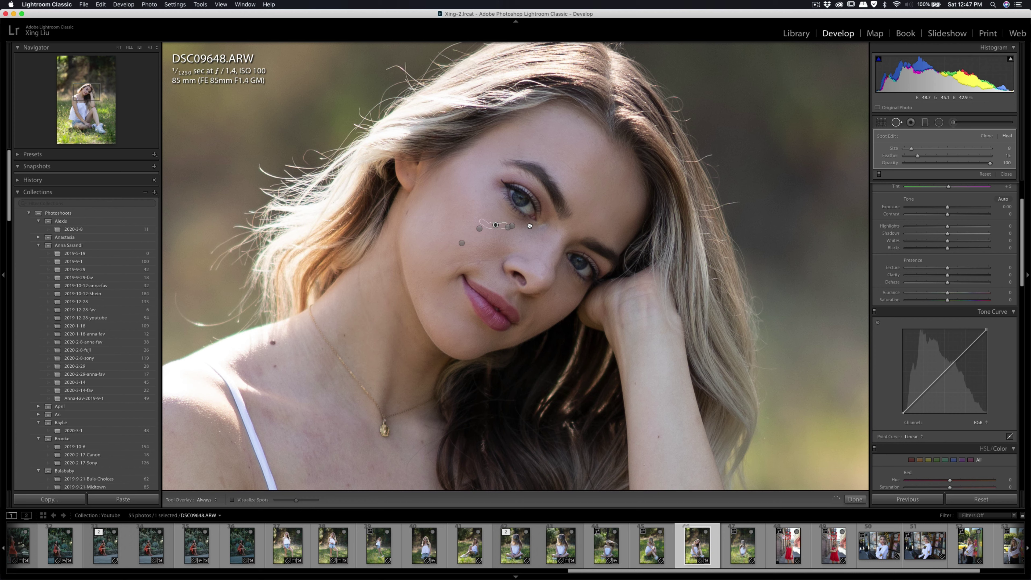
pyautogui.press('q')
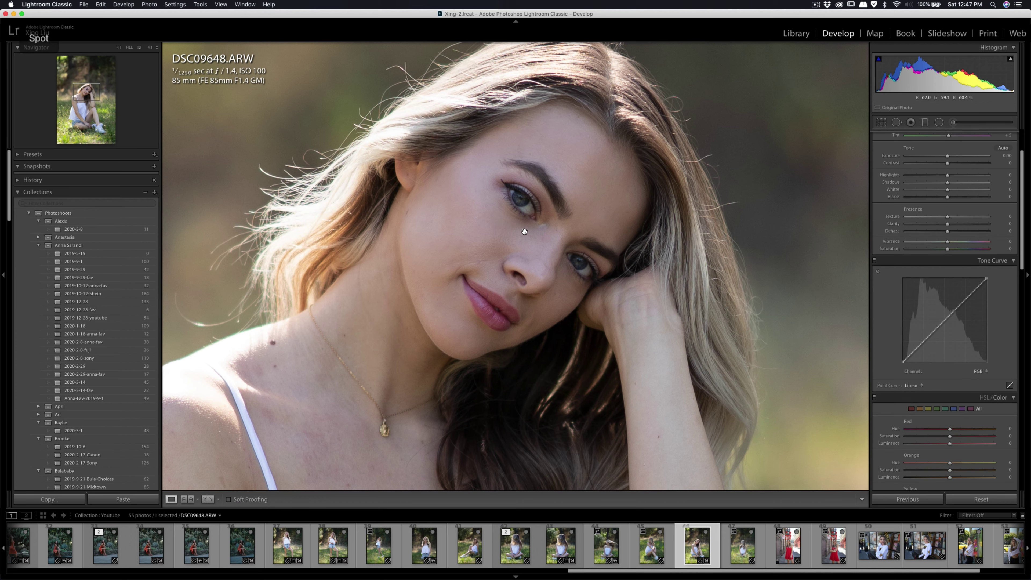
# Brush a Soften Skin (Lite) adjustment over the healed skin under the eye and return to the full-photo view.
pyautogui.press('k')
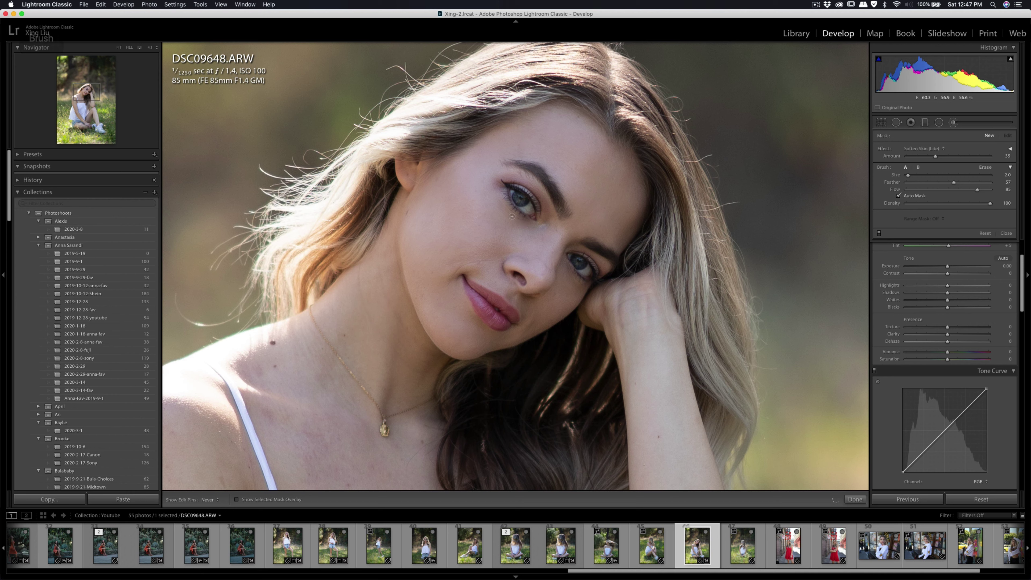
pyautogui.click(512, 216)
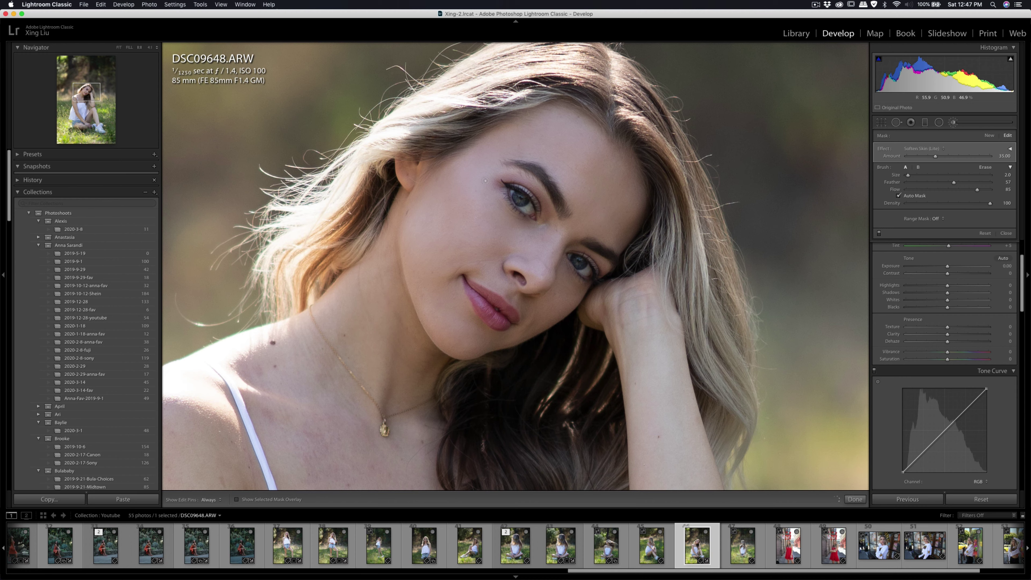
pyautogui.press('q')
pyautogui.press('q')
pyautogui.click(510, 246)
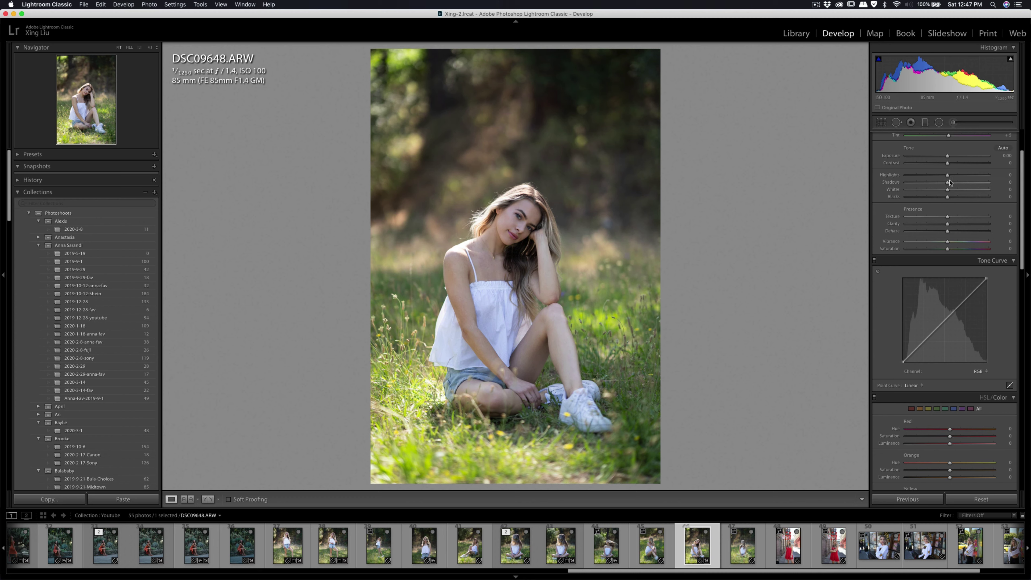
# Paste the copied develop settings onto DSC09648.ARW and slightly adjust the contrast.
pyautogui.scroll(3, 929, 172)
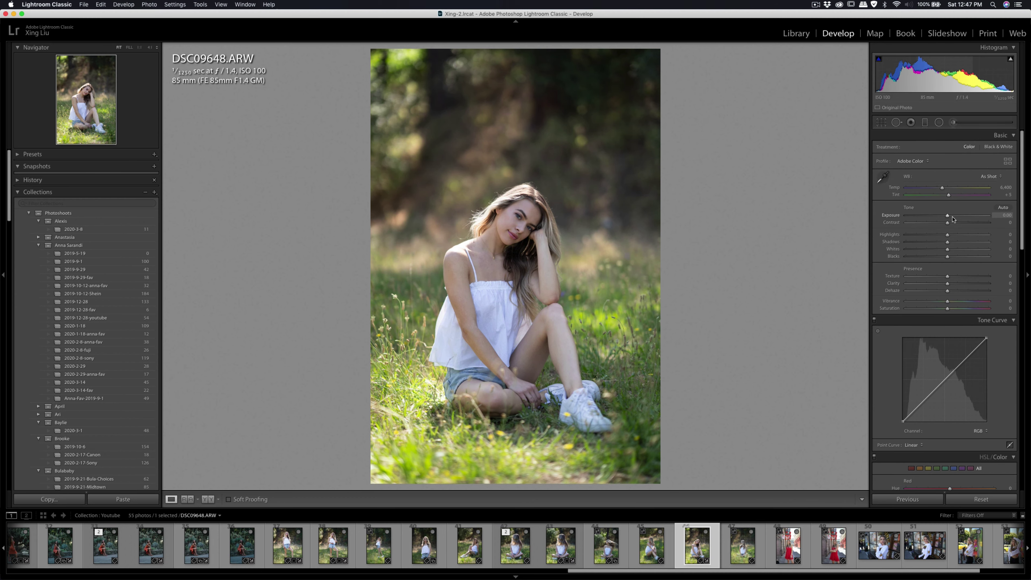
pyautogui.click(144, 498)
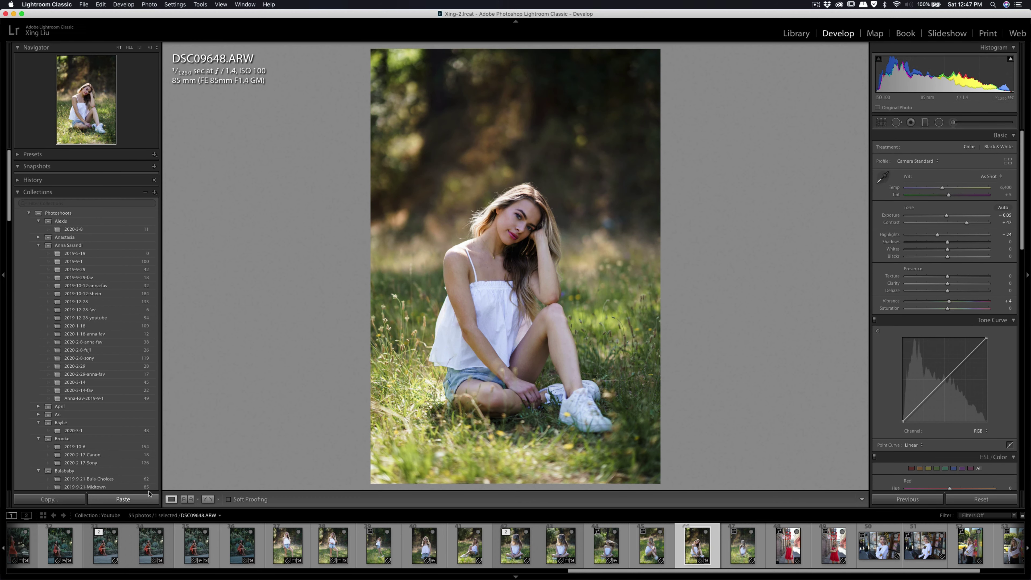
pyautogui.moveTo(967, 222); pyautogui.dragTo(964, 226)
# Brush Shadows adjustments with an amount of about 23 over the woman's shaded neck, body and dark hair using a size 12 brush.
pyautogui.scroll(-5, 929, 178)
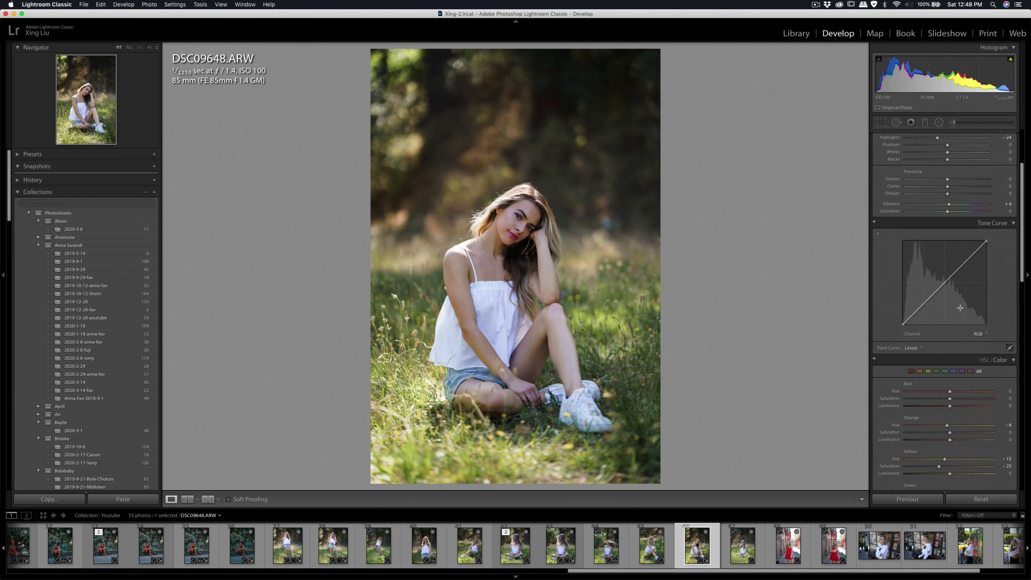
pyautogui.click(955, 123)
pyautogui.click(934, 148)
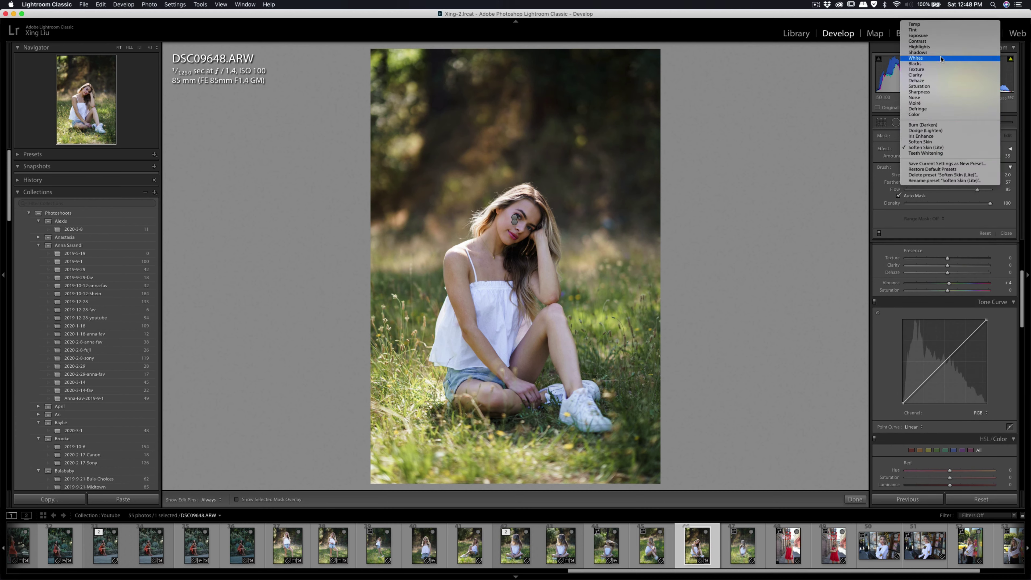
pyautogui.click(933, 52)
pyautogui.scroll(5, 509, 252)
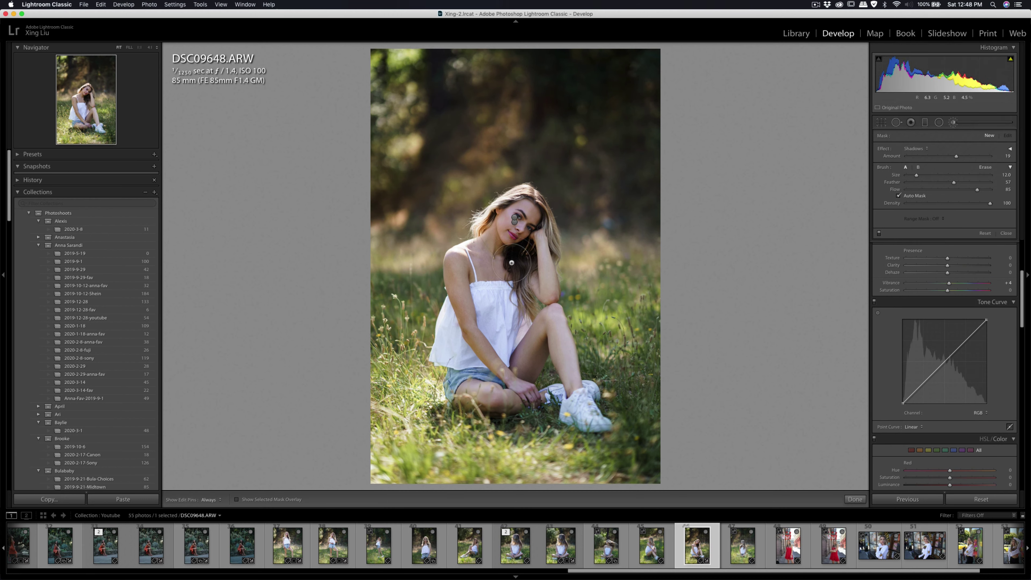
pyautogui.moveTo(956, 156); pyautogui.dragTo(958, 156)
pyautogui.press('h')
pyautogui.moveTo(539, 339); pyautogui.dragTo(539, 340)
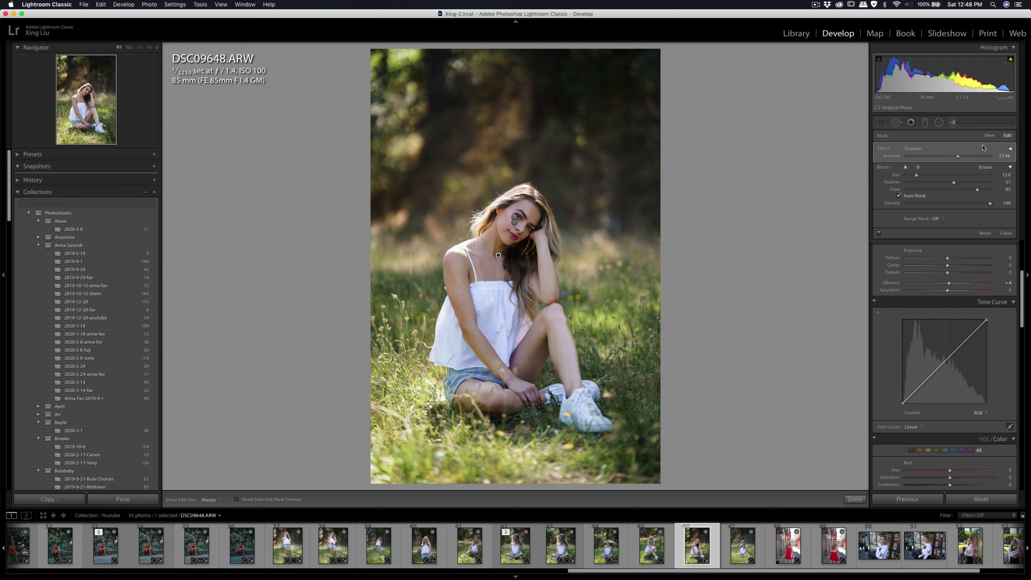
pyautogui.press('h')
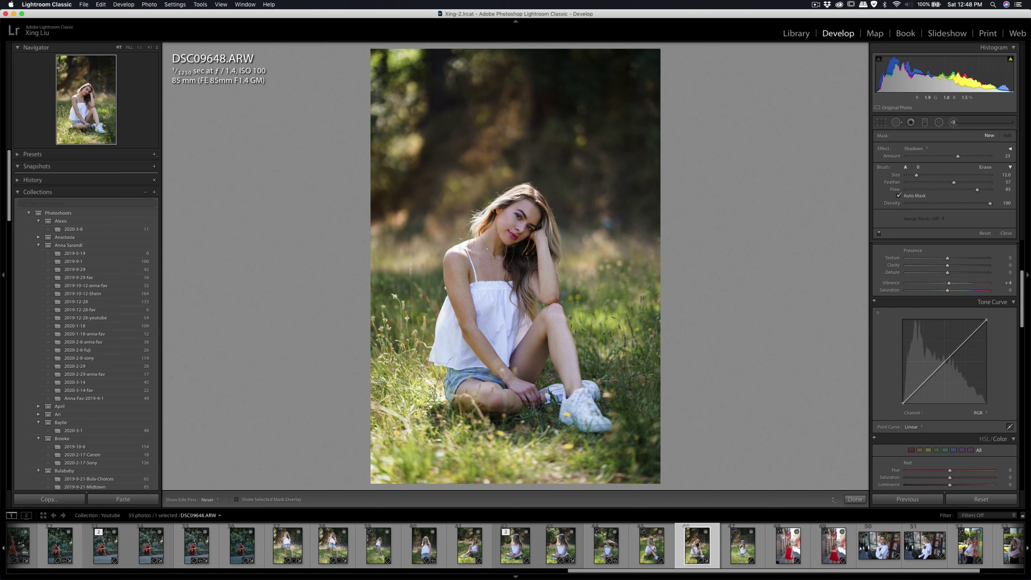
pyautogui.press('h')
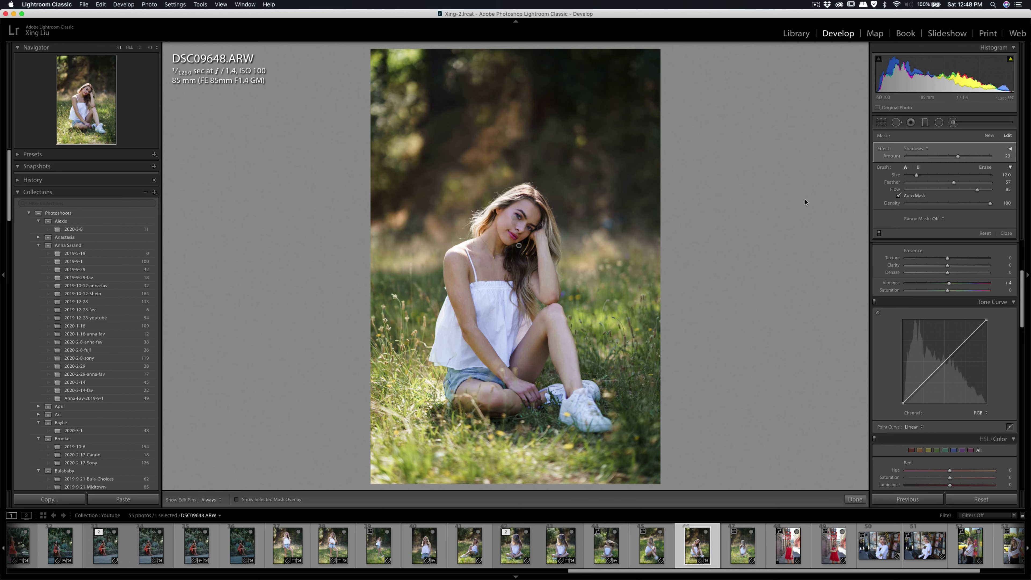
pyautogui.press('q')
pyautogui.press('q')
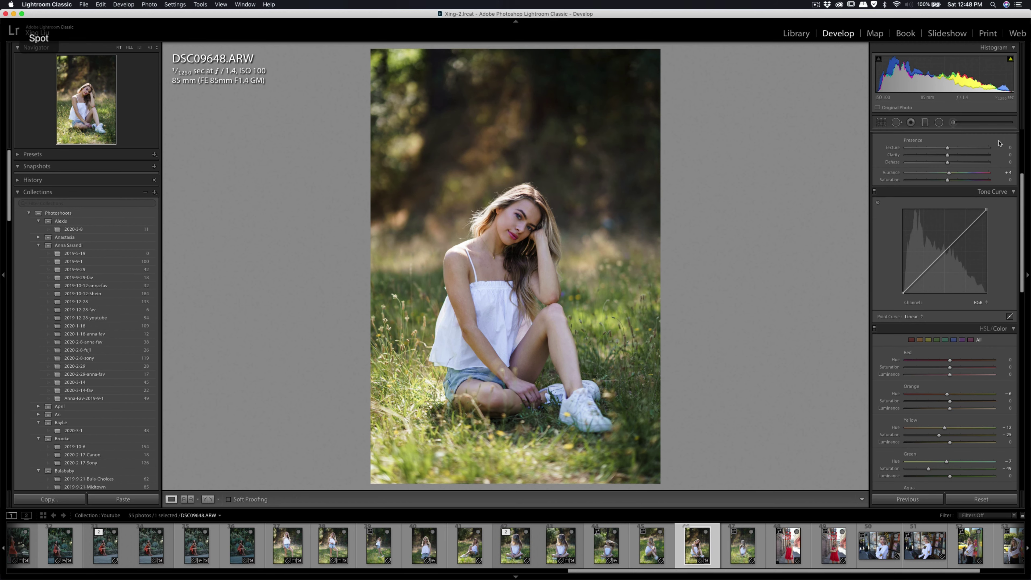
# Brush a Soften Skin (Lite) adjustment over the woman's chest, arms and legs.
pyautogui.click(953, 123)
pyautogui.click(926, 149)
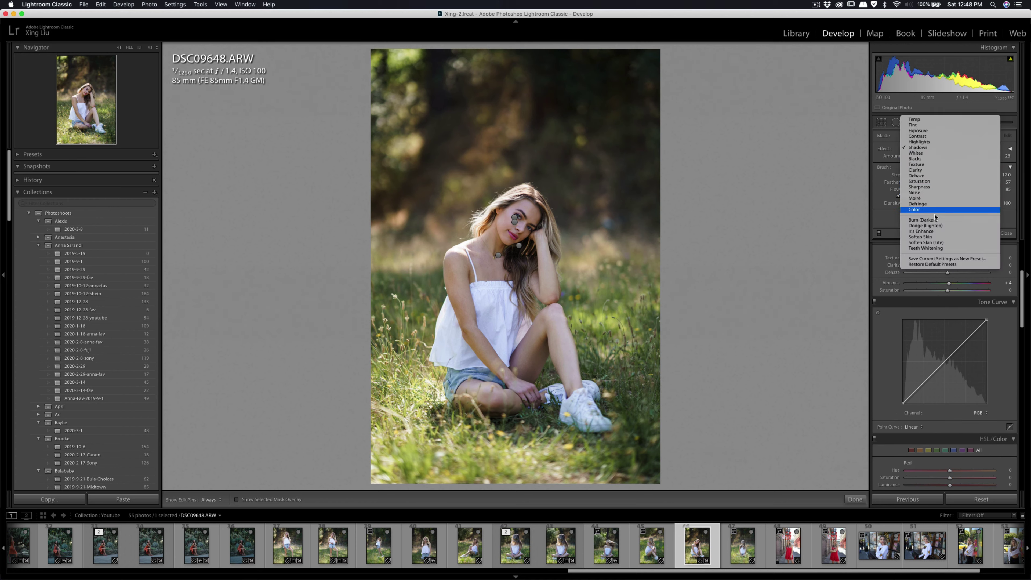
pyautogui.click(927, 242)
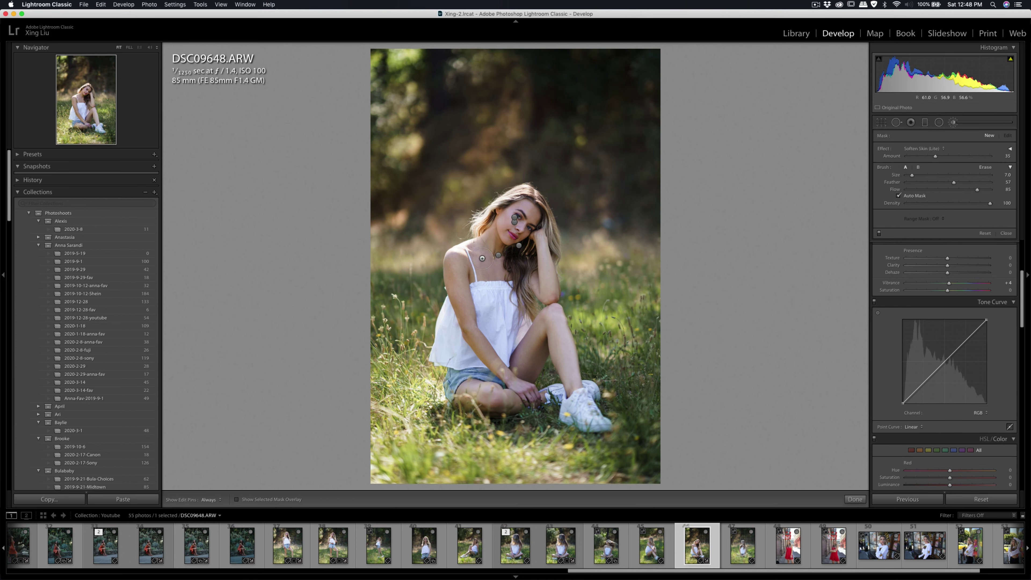
pyautogui.press('h')
pyautogui.moveTo(500, 269)
pyautogui.mouseDown()
pyautogui.moveTo(460, 268)
pyautogui.moveTo(458, 309)
pyautogui.mouseUp()
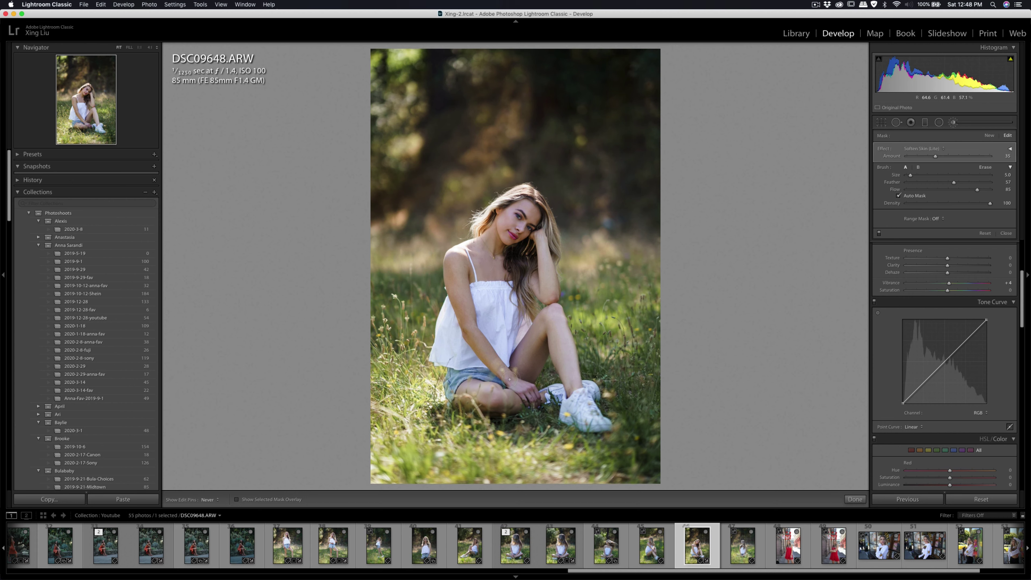
pyautogui.moveTo(480, 384)
pyautogui.mouseDown()
pyautogui.moveTo(495, 405)
pyautogui.moveTo(534, 353)
pyautogui.mouseUp()
pyautogui.press('q')
pyautogui.press('q')
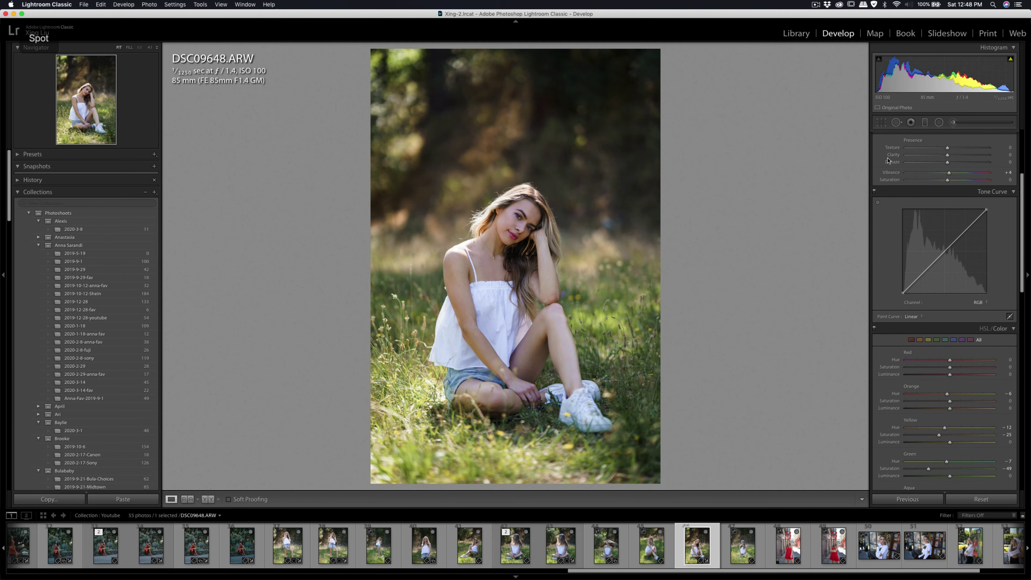
# Crop the photo to the 4 x 5 / 8 x 10 aspect, tightening and repositioning the frame around the seated woman.
pyautogui.press('r')
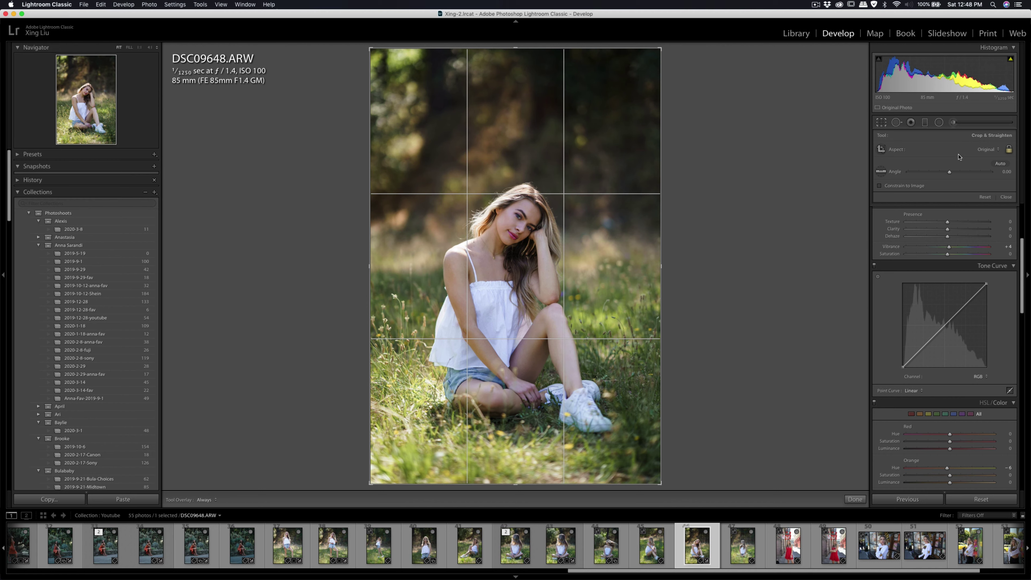
pyautogui.click(979, 150)
pyautogui.click(974, 169)
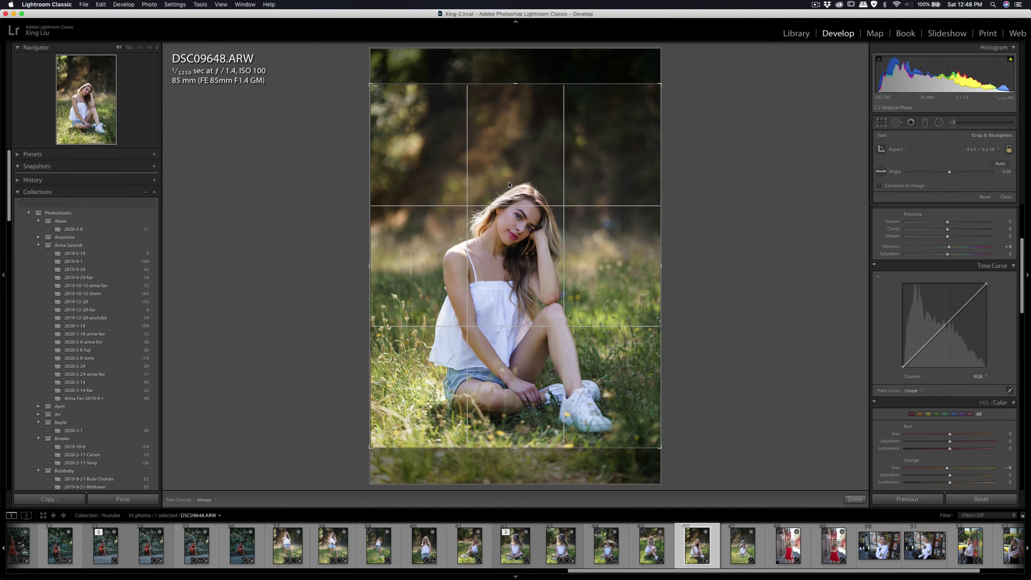
pyautogui.moveTo(510, 86); pyautogui.dragTo(510, 96)
pyautogui.moveTo(519, 156); pyautogui.dragTo(518, 156)
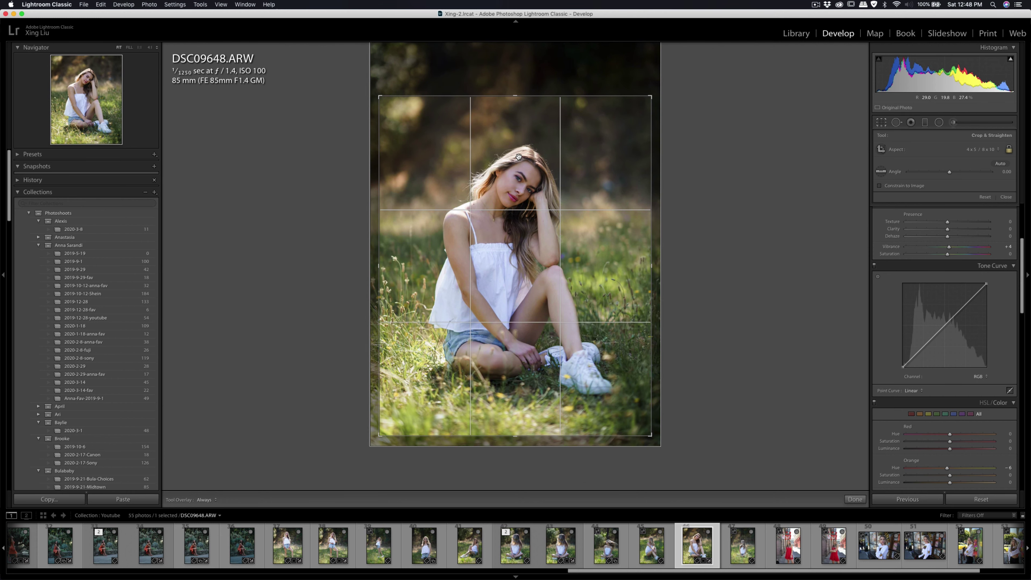
pyautogui.press('Return')
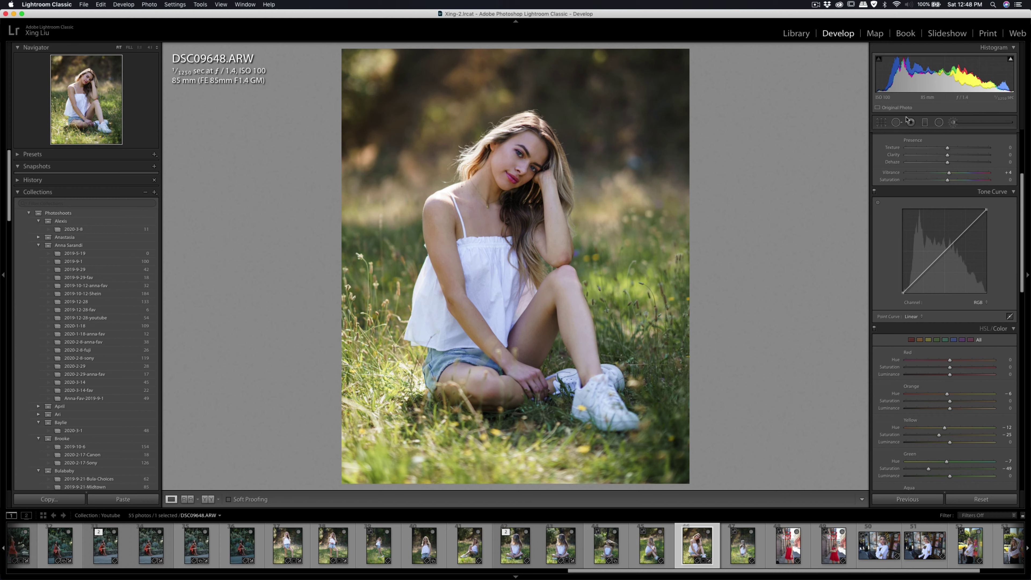
# Fine-tune the vertical position of the 4 x 5 / 8 x 10 crop around the seated woman.
pyautogui.click(880, 122)
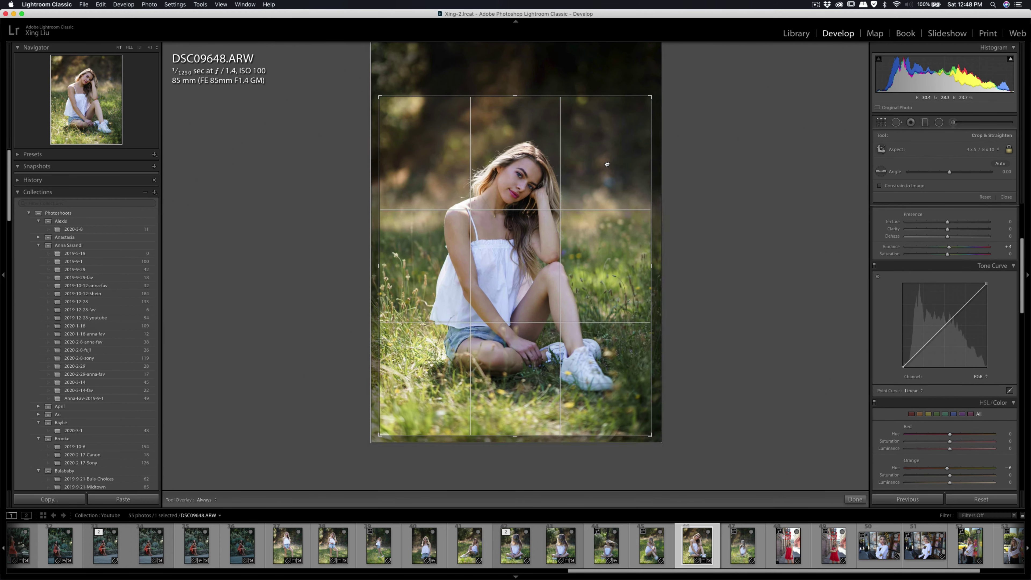
pyautogui.press('Return')
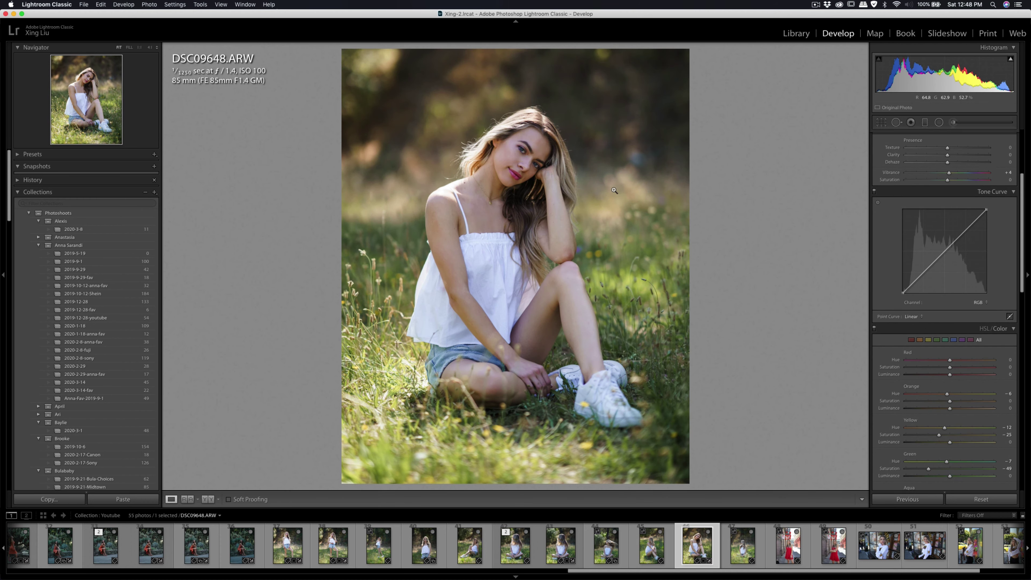
pyautogui.click(880, 122)
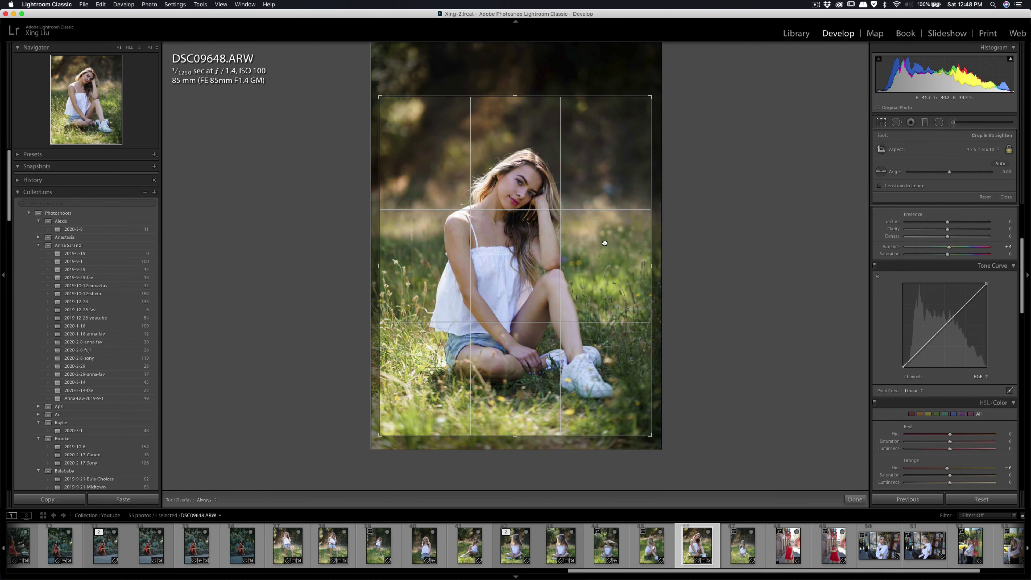
pyautogui.press('Return')
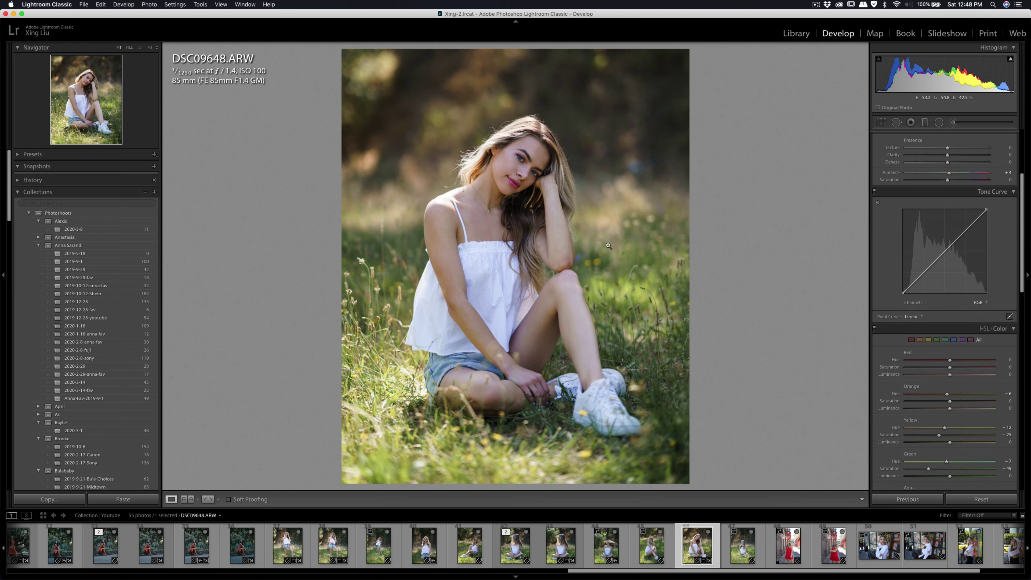
# Brush a new Shadows adjustment over the woman's jaw and neck area using a size 8 brush.
pyautogui.click(953, 122)
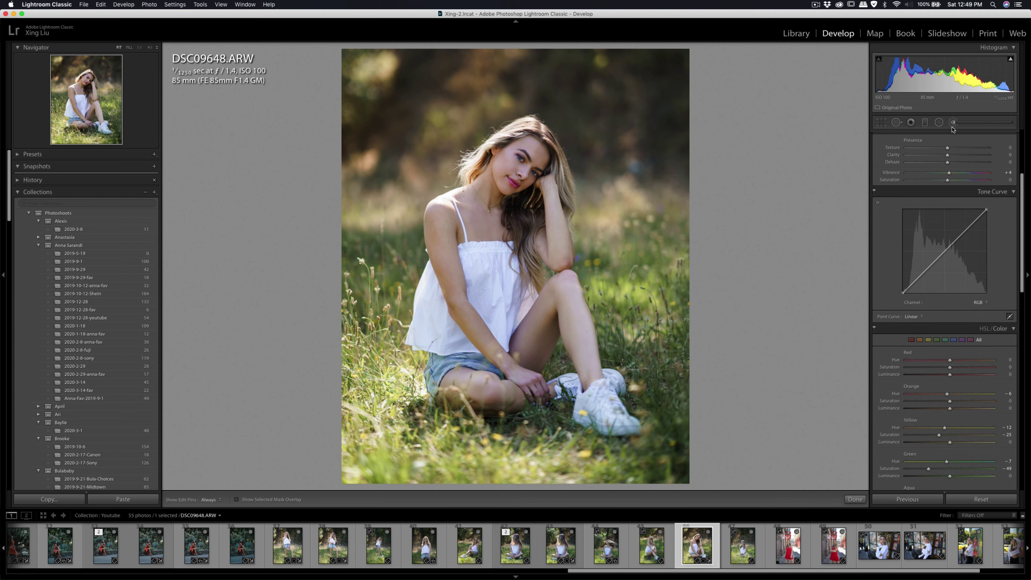
pyautogui.click(933, 148)
pyautogui.click(933, 52)
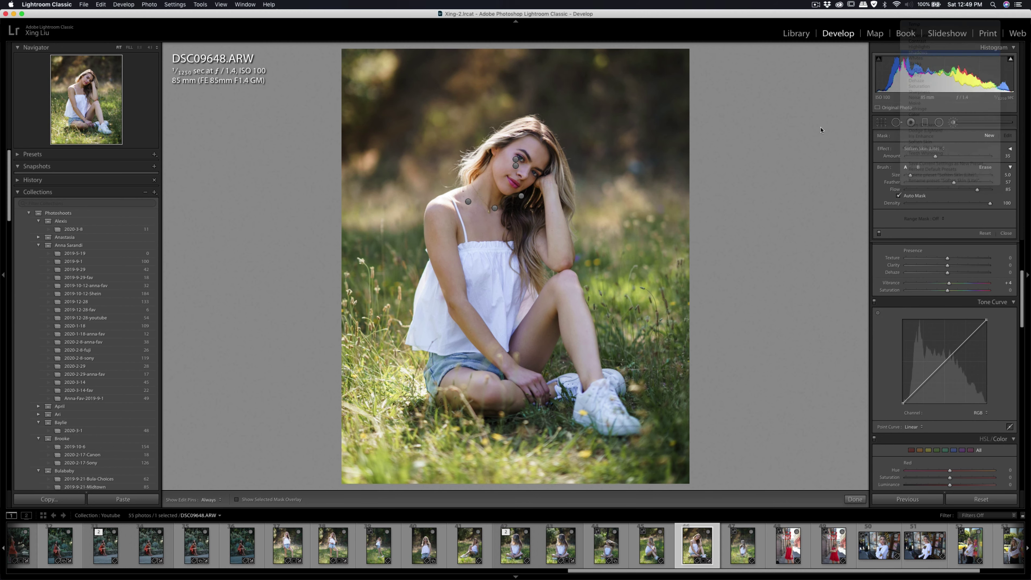
pyautogui.press('h')
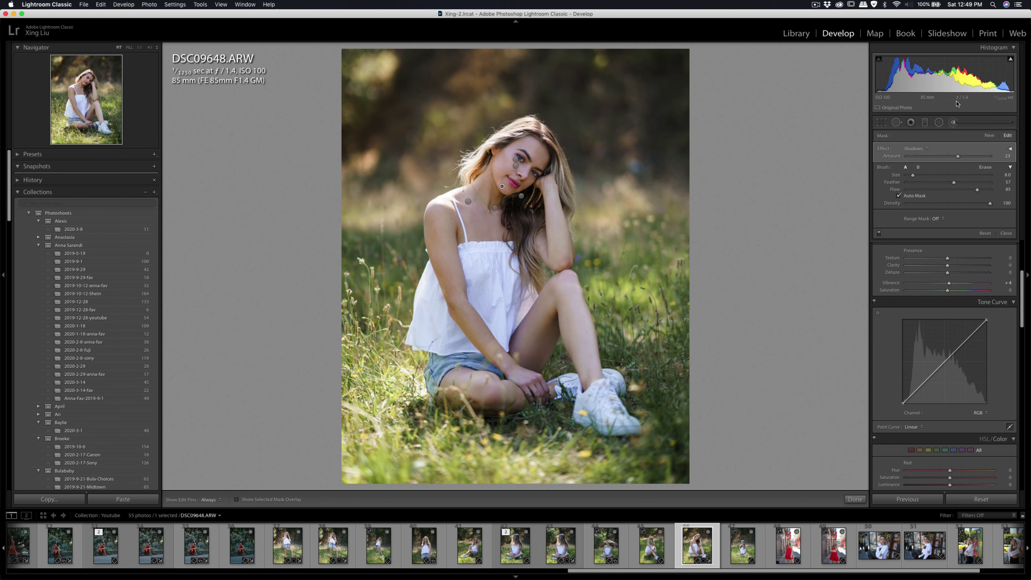
pyautogui.click(954, 123)
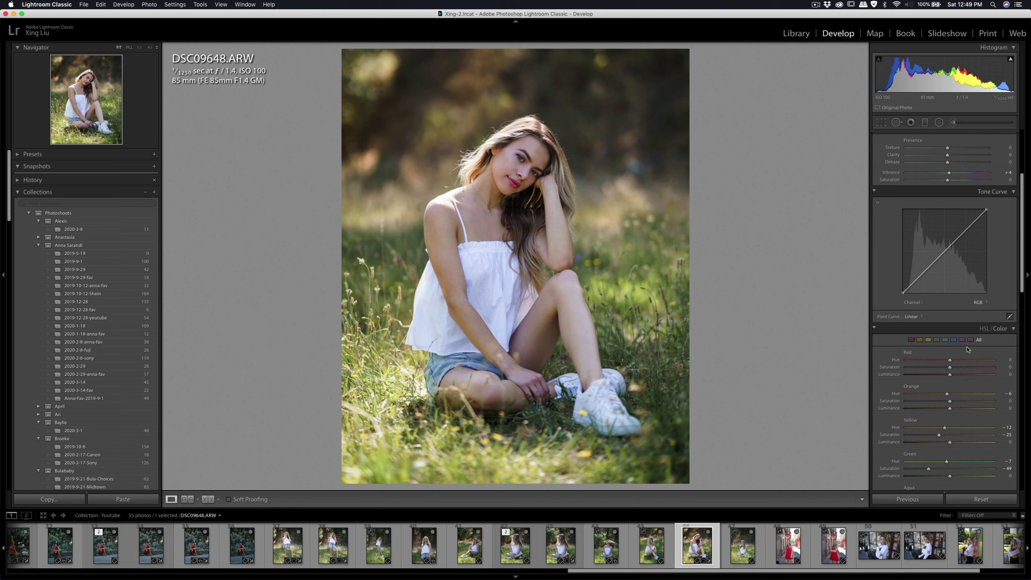
# Export DSC09648.ARW to the preset specific folder on the hard drive, keeping its file name.
pyautogui.scroll(5, 967, 349)
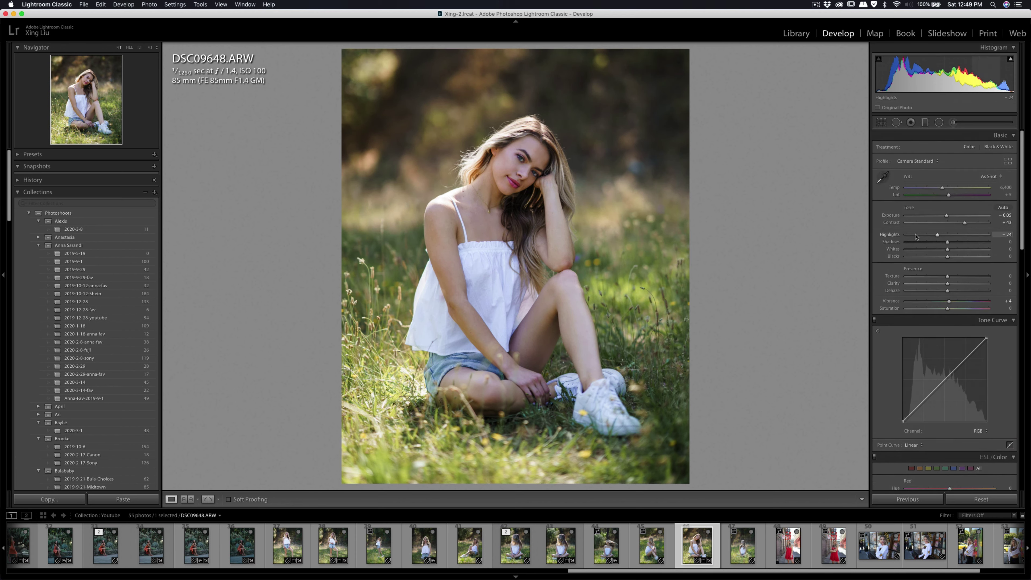
pyautogui.press('super+shift+e')
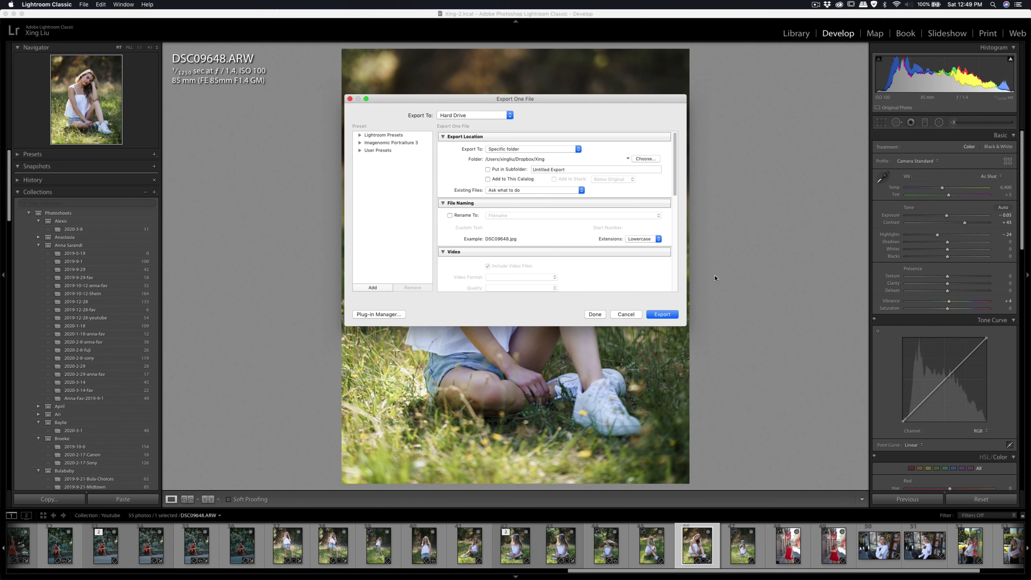
pyautogui.click(662, 314)
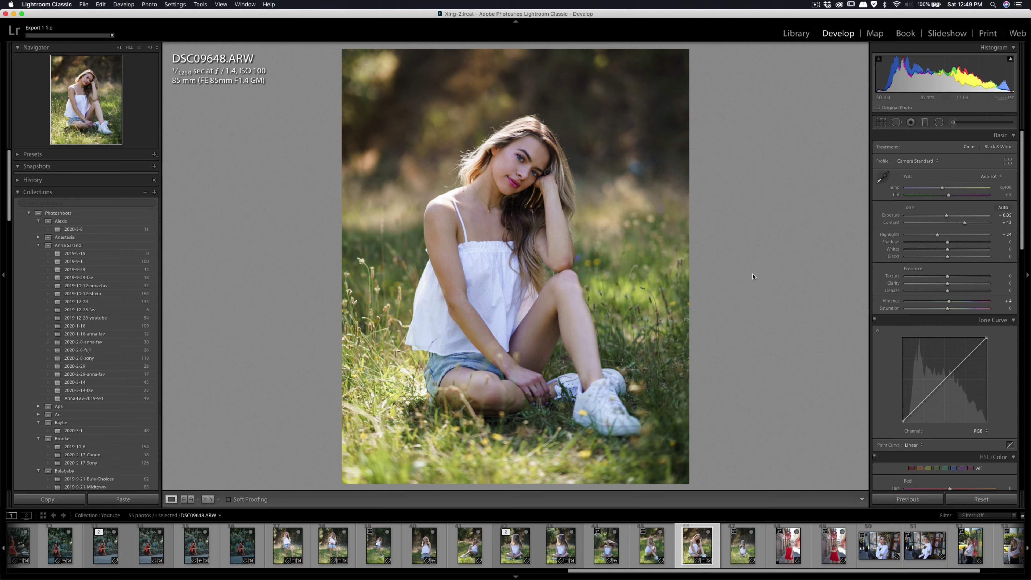